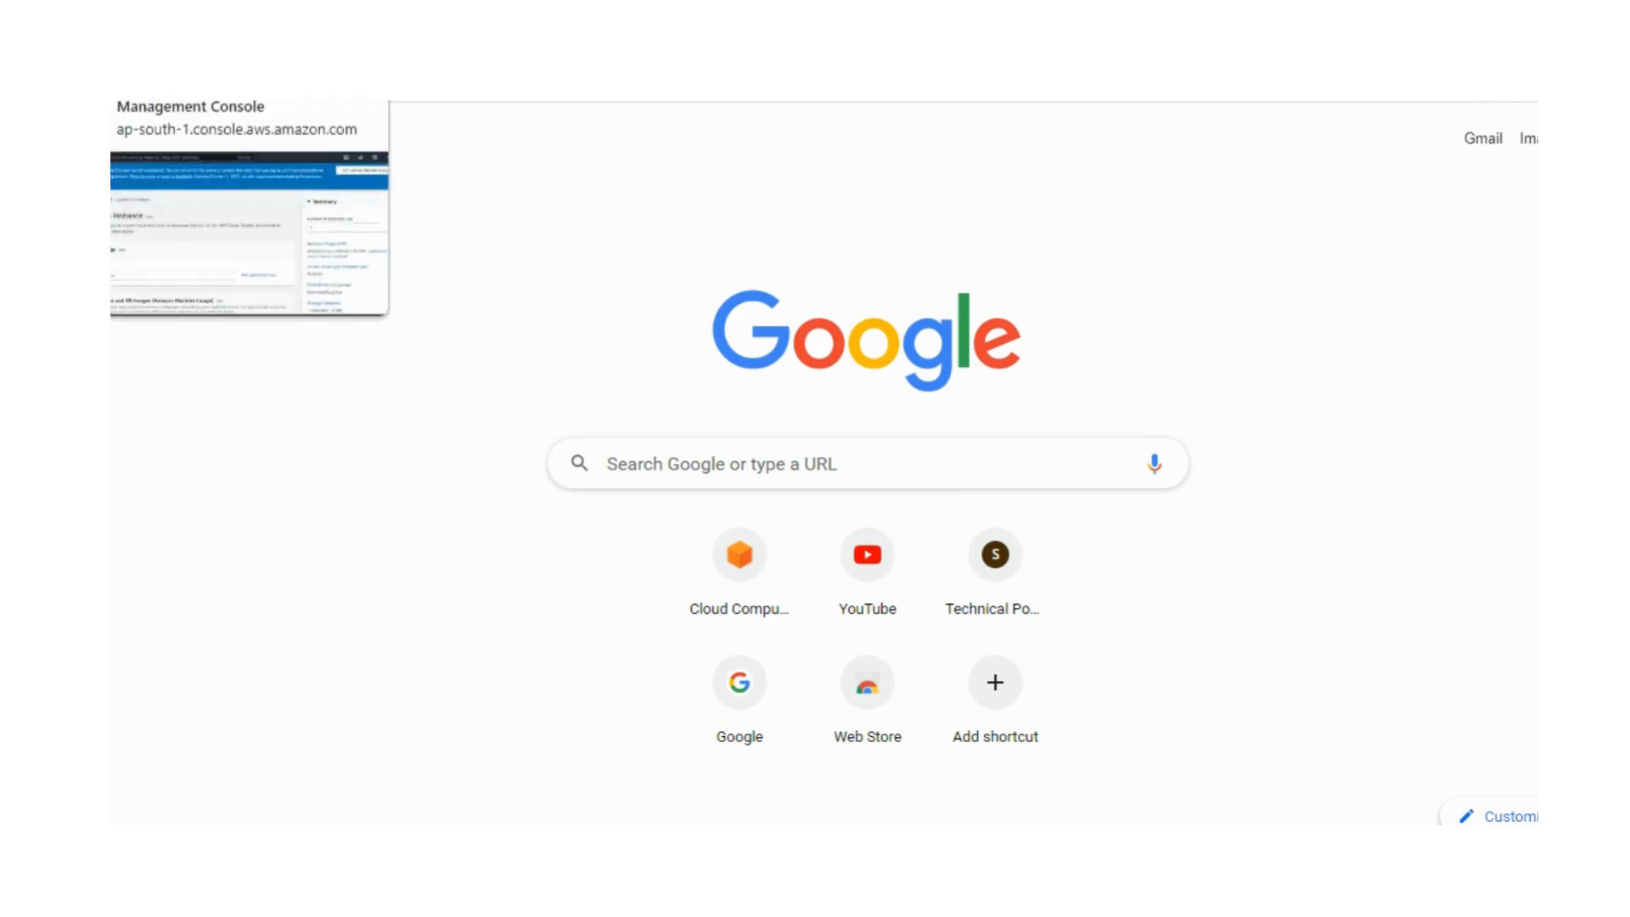
Step: Switch to the AWS Management Console and open the EC2 service from the Compute category
left_click(191, 40)
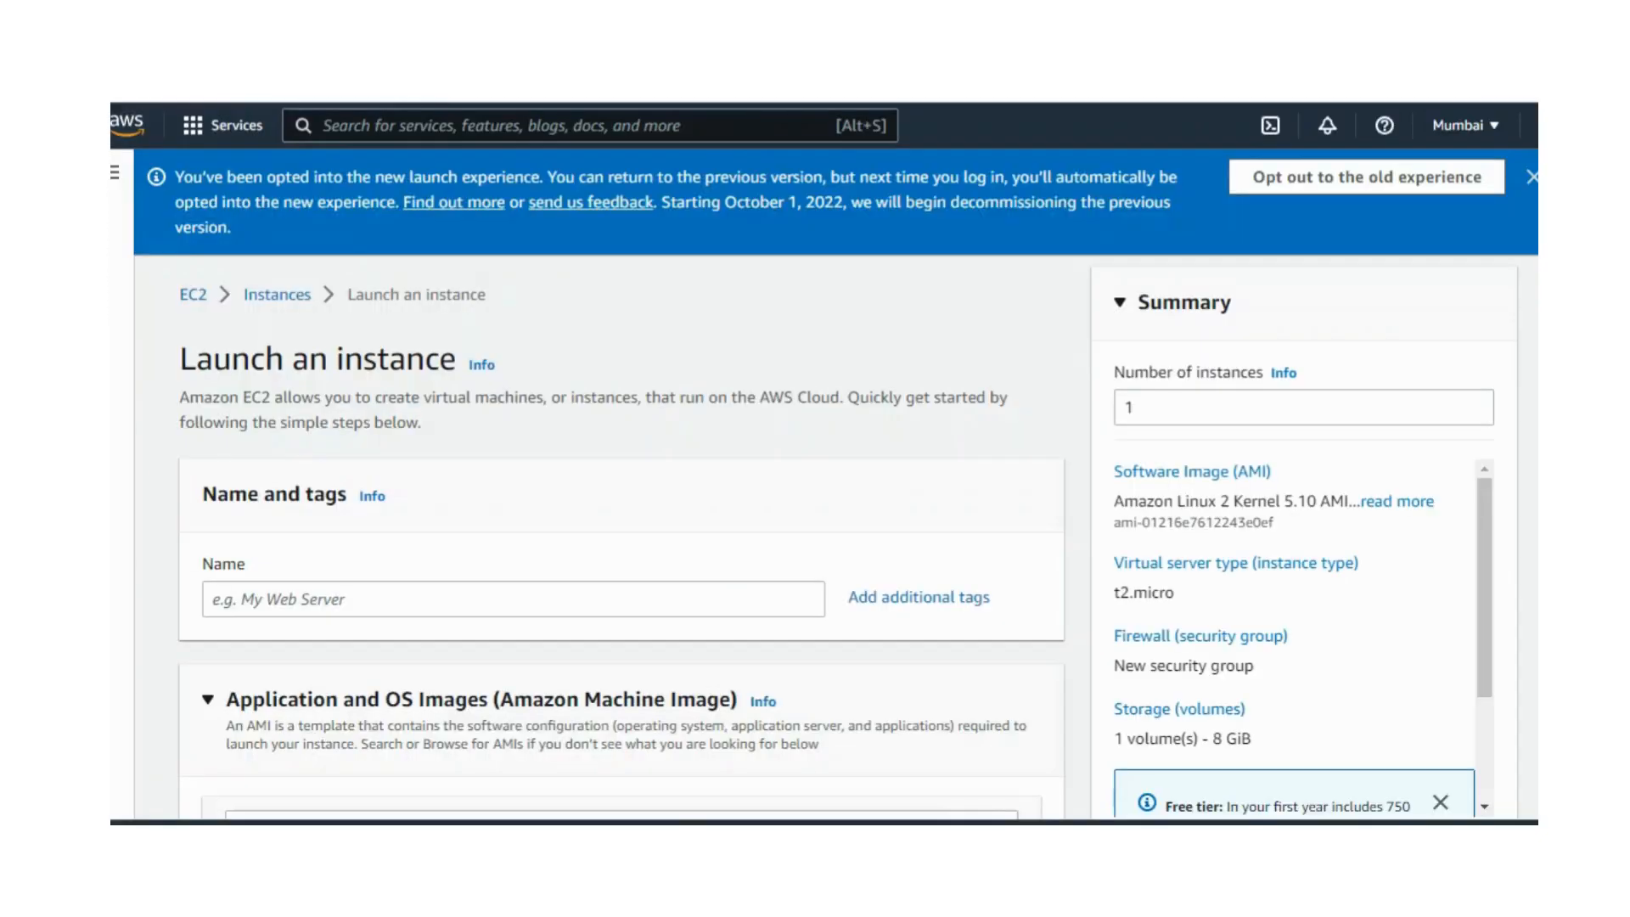
left_click(228, 134)
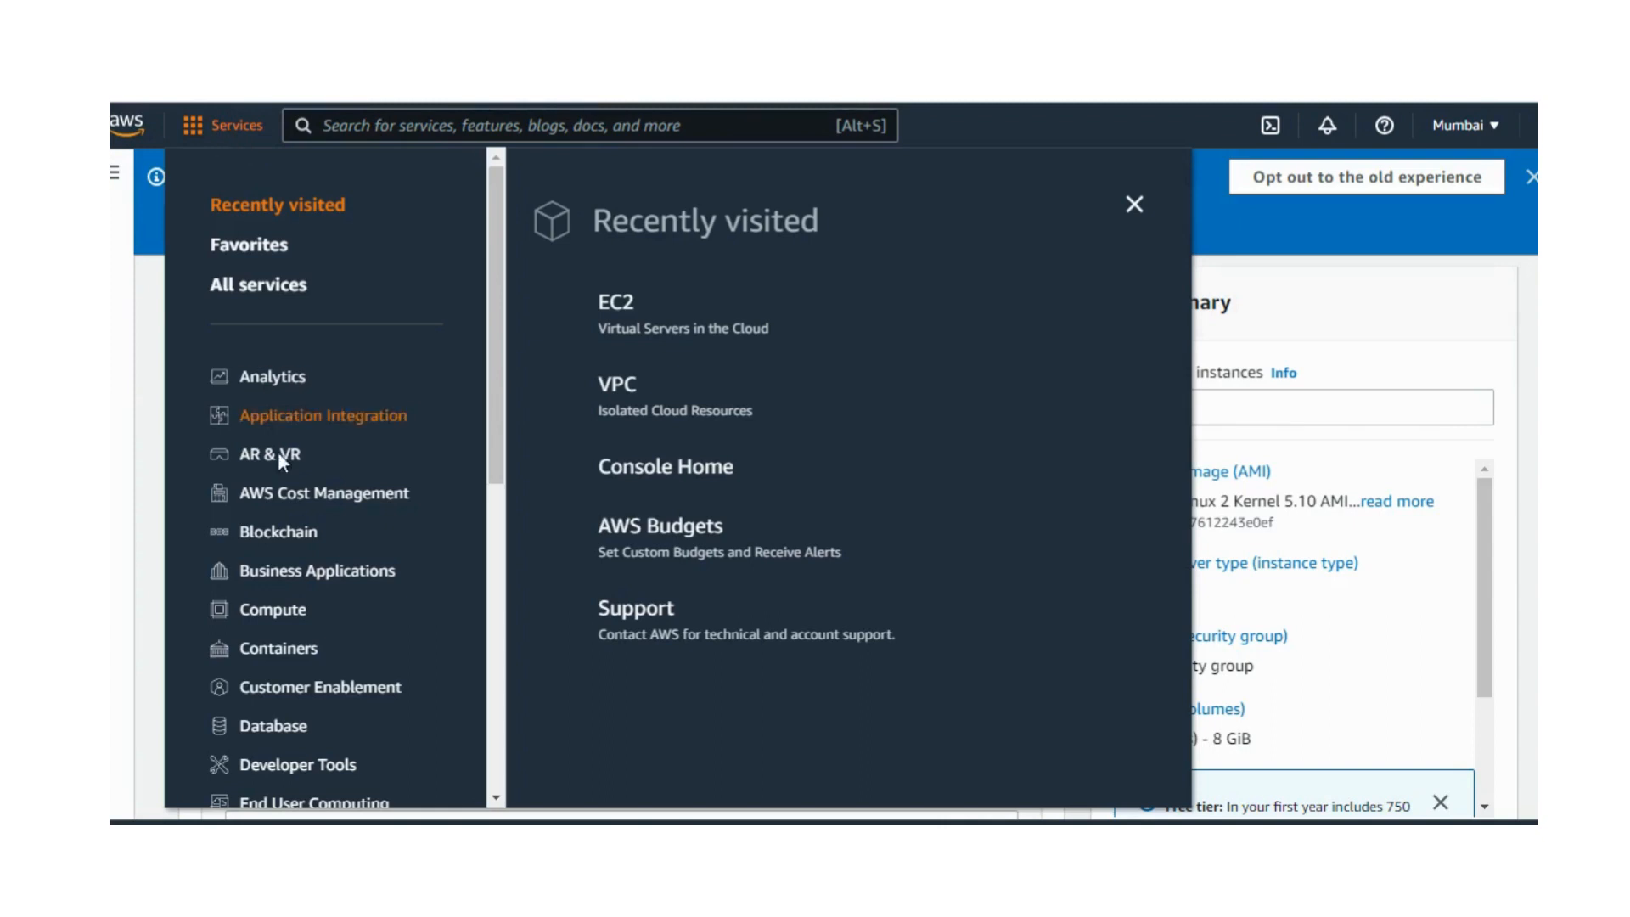
left_click(292, 612)
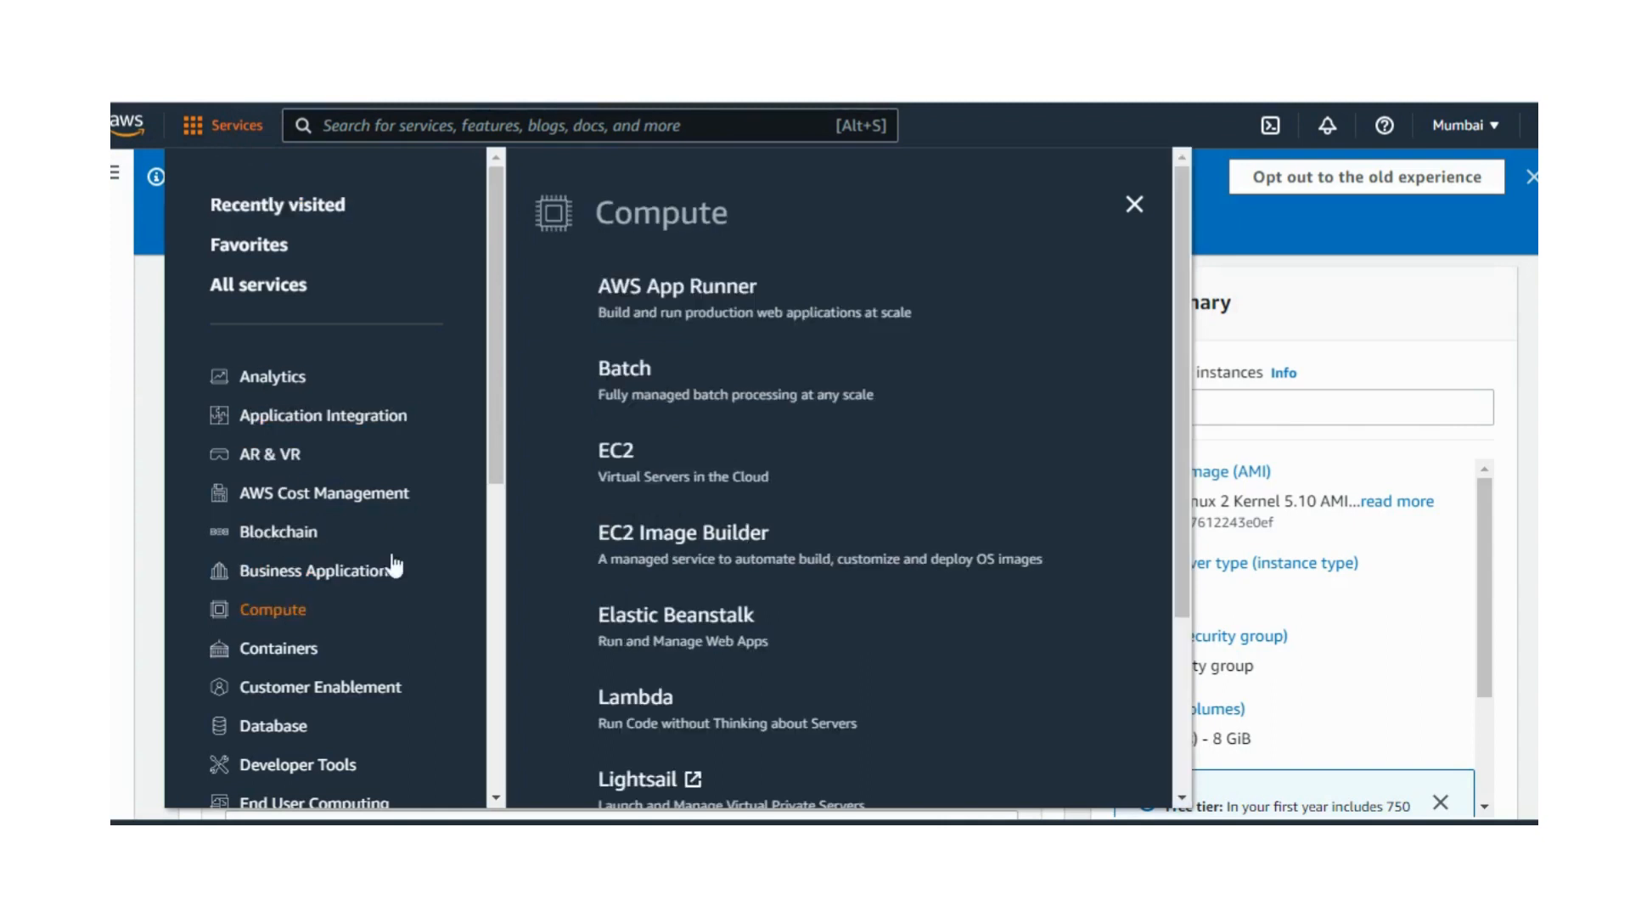
left_click(617, 457)
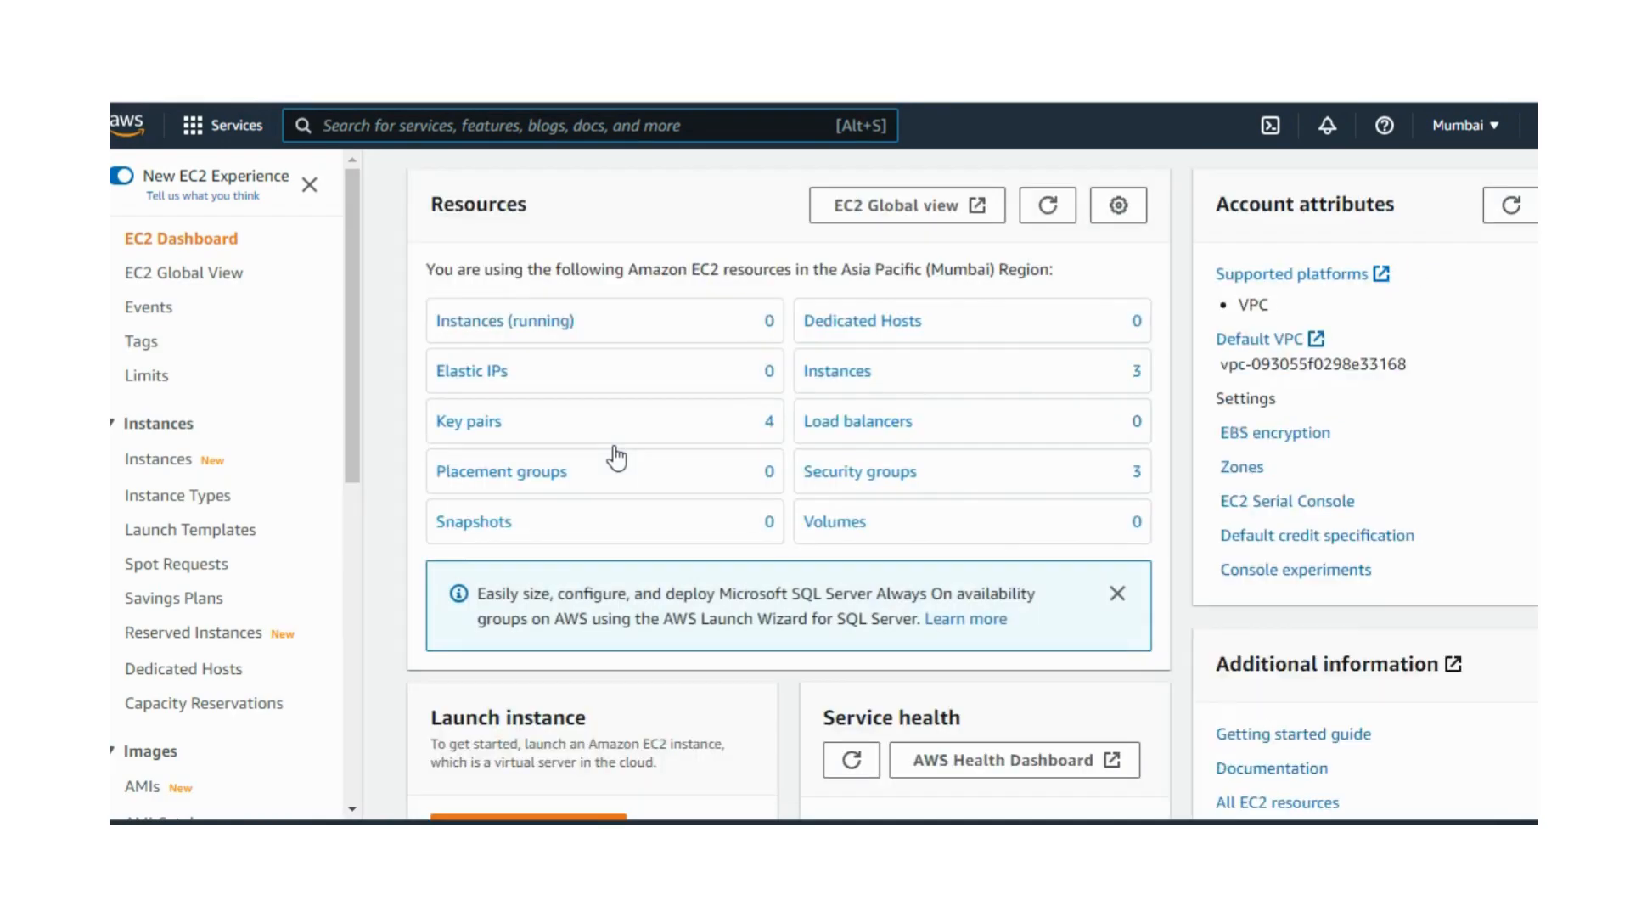
Step: Start launching a new EC2 instance without using a template
scroll(617, 459, "down", 3)
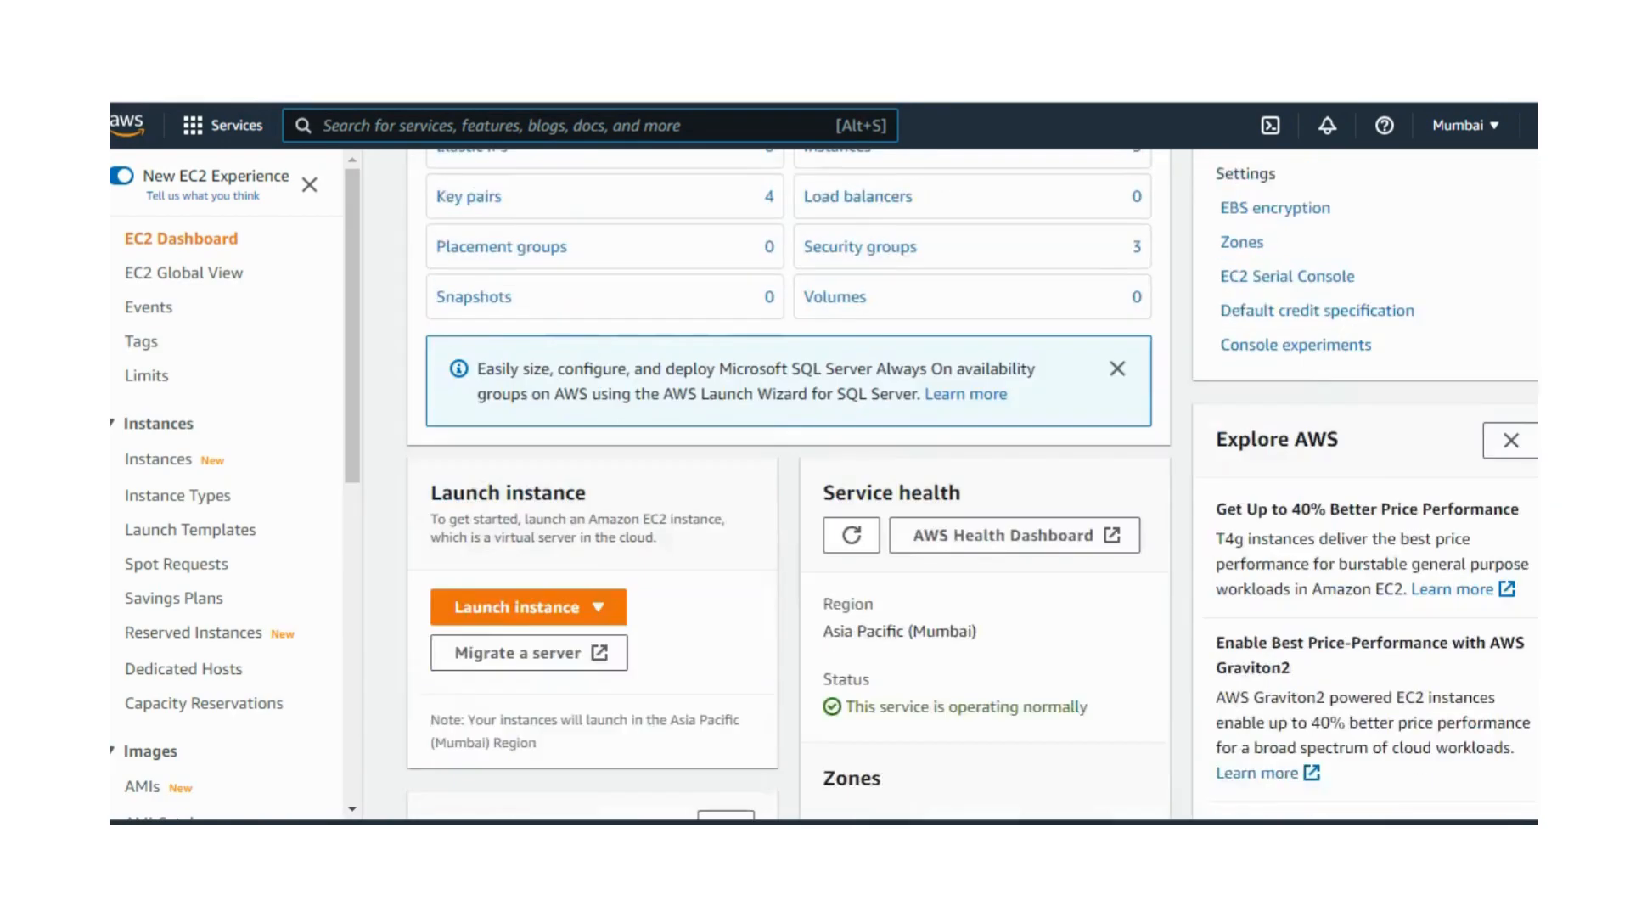
scroll(1248, 391, "down", 2)
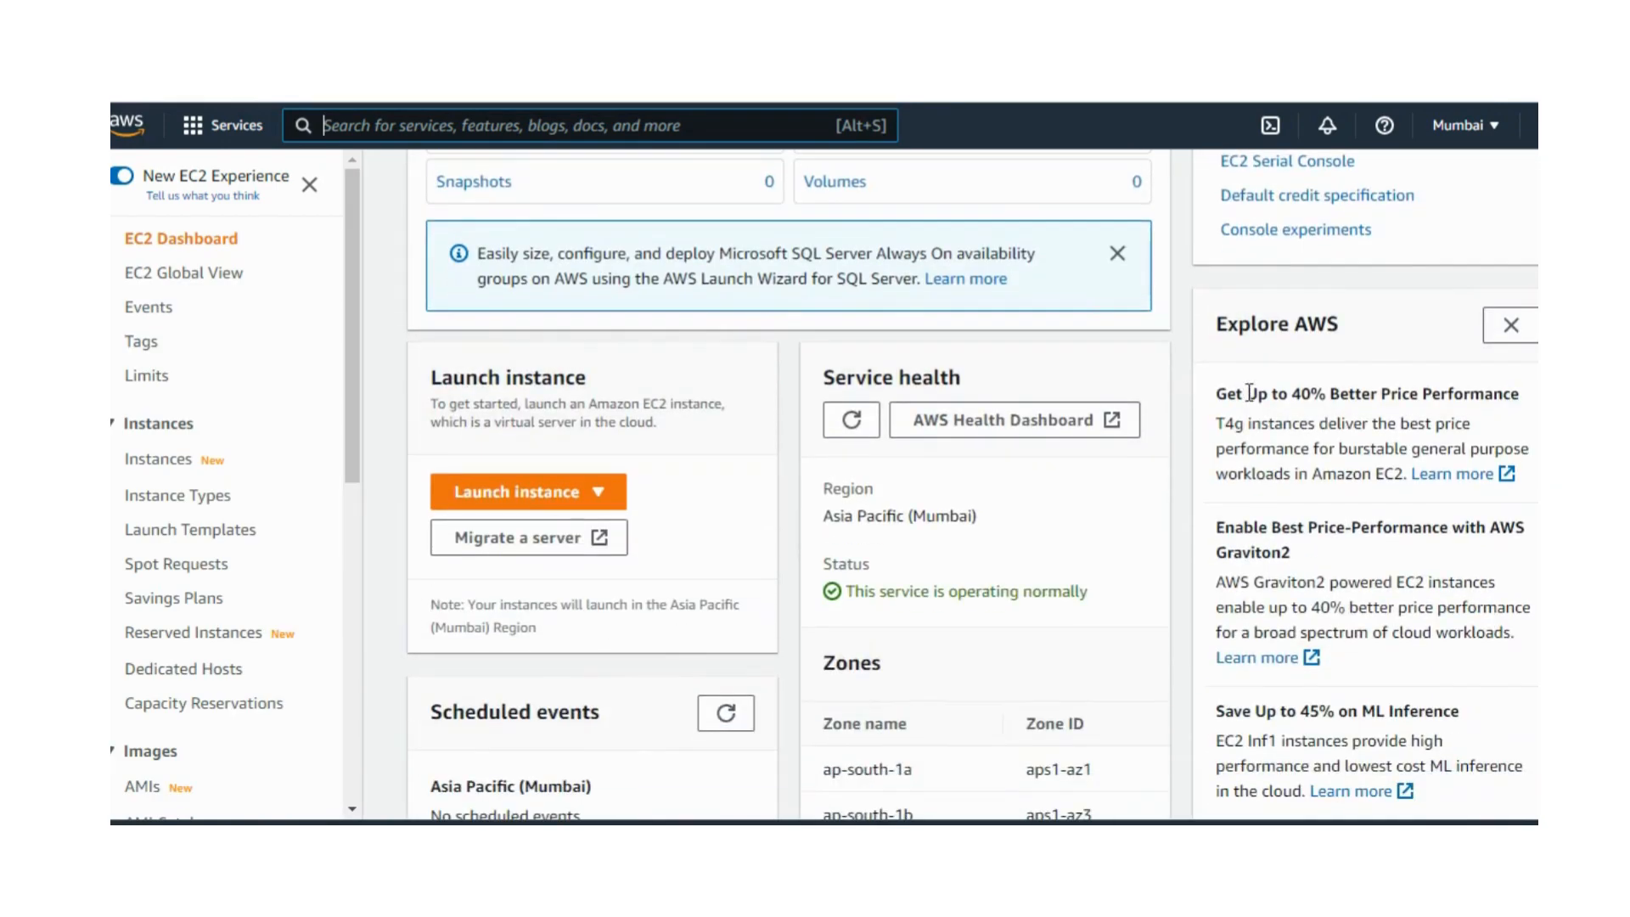
left_click(497, 501)
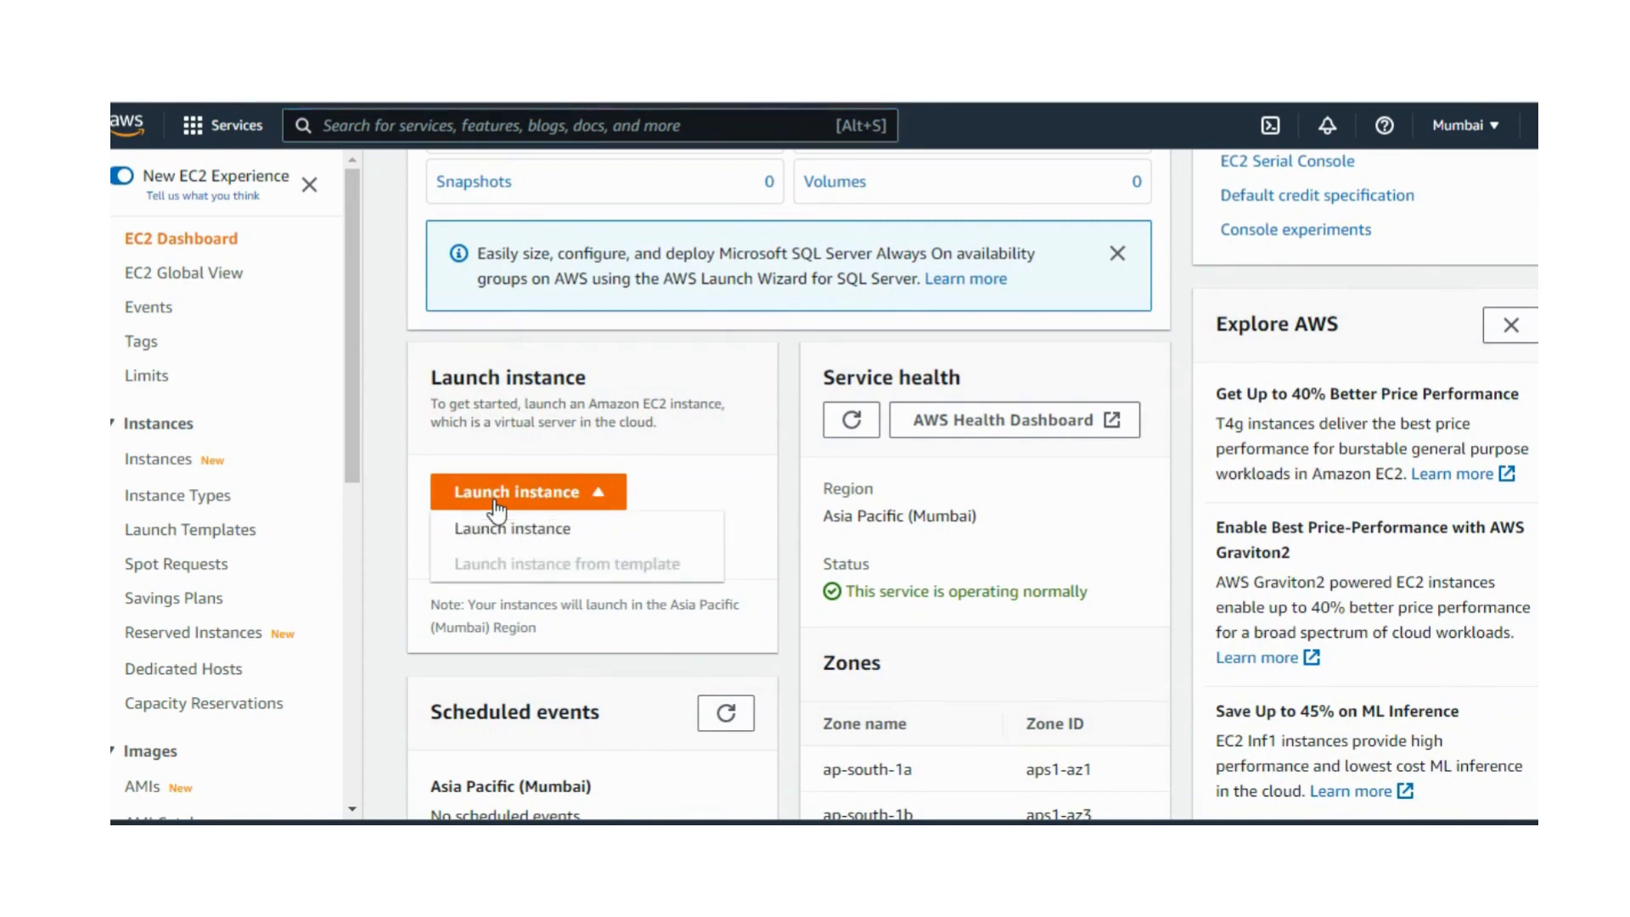
left_click(499, 529)
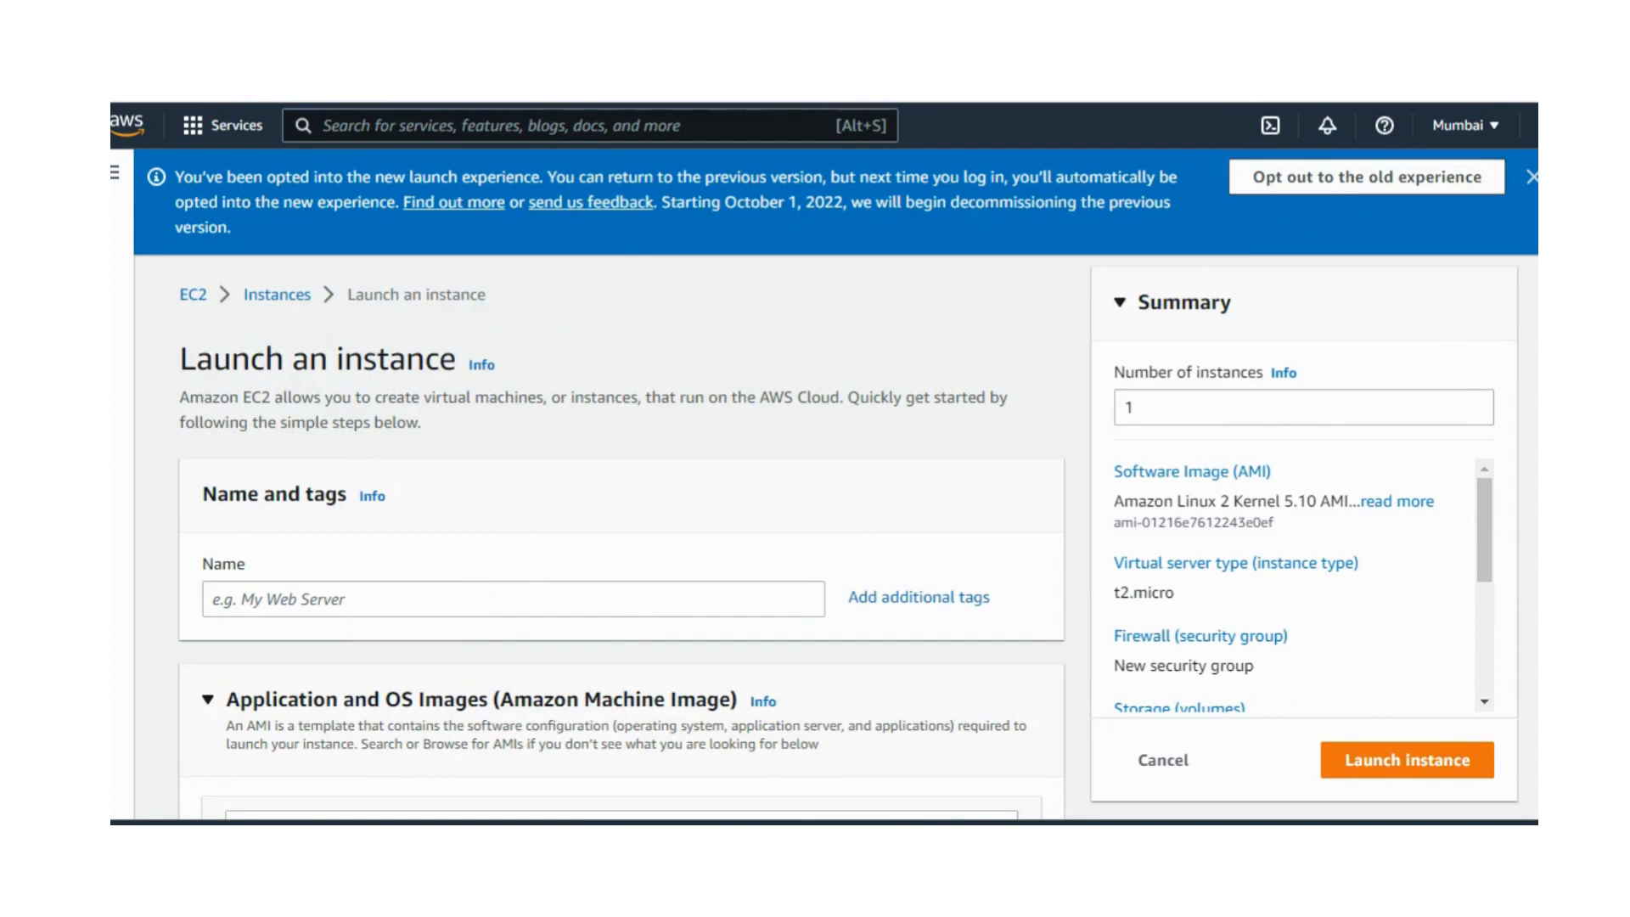
Step: Name the new instance Windows1
scroll(723, 410, "down", 2)
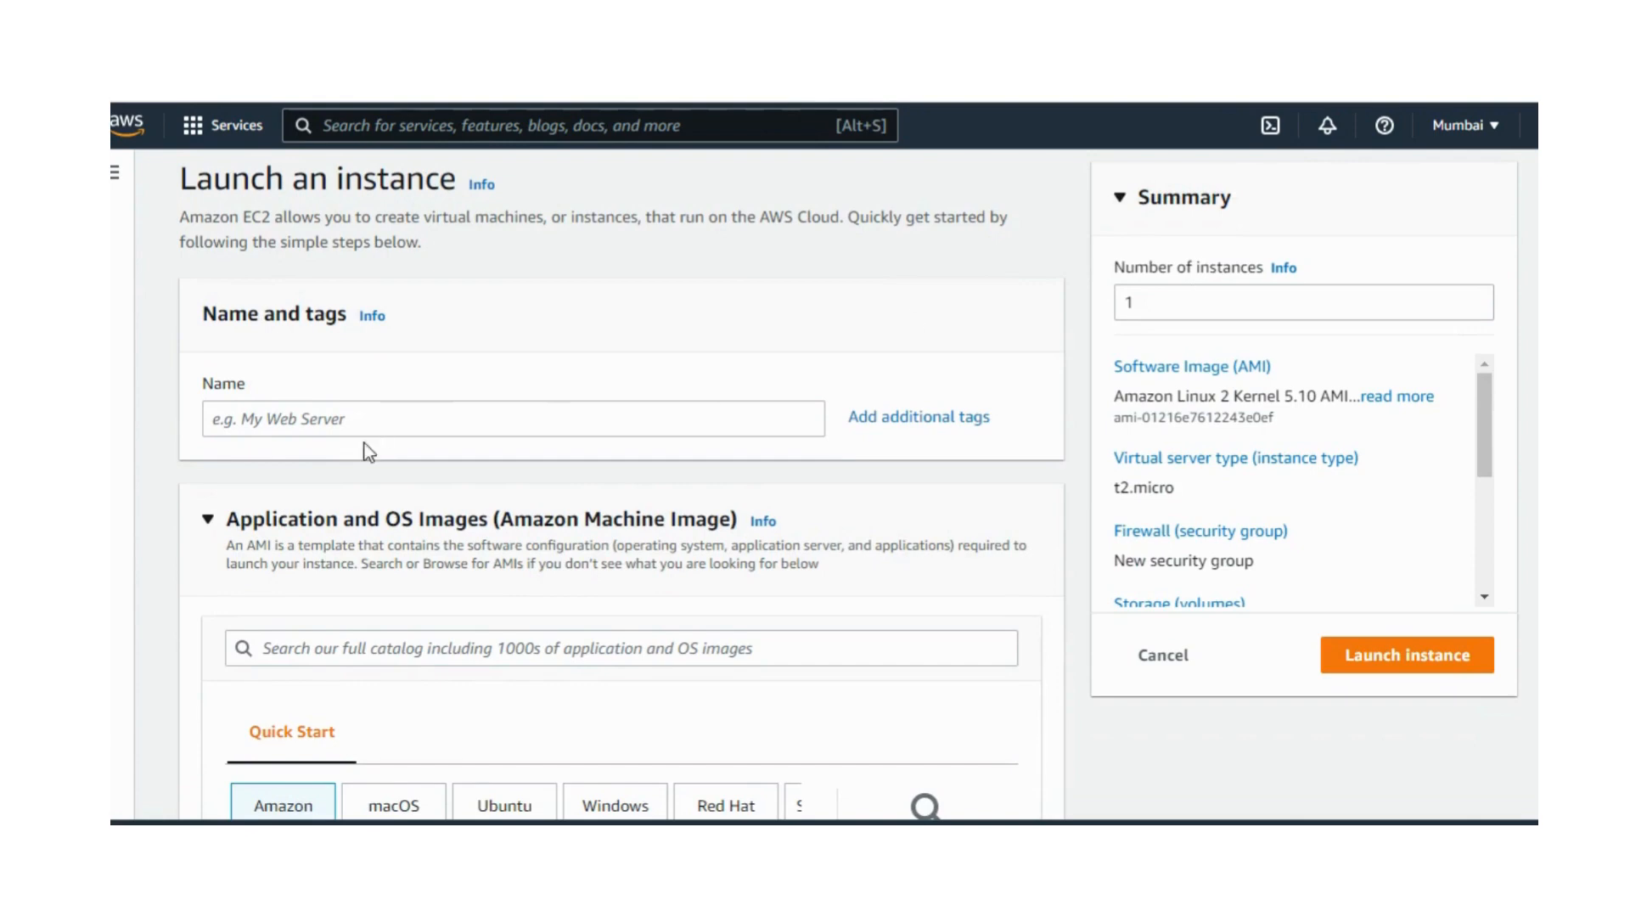
left_click(302, 422)
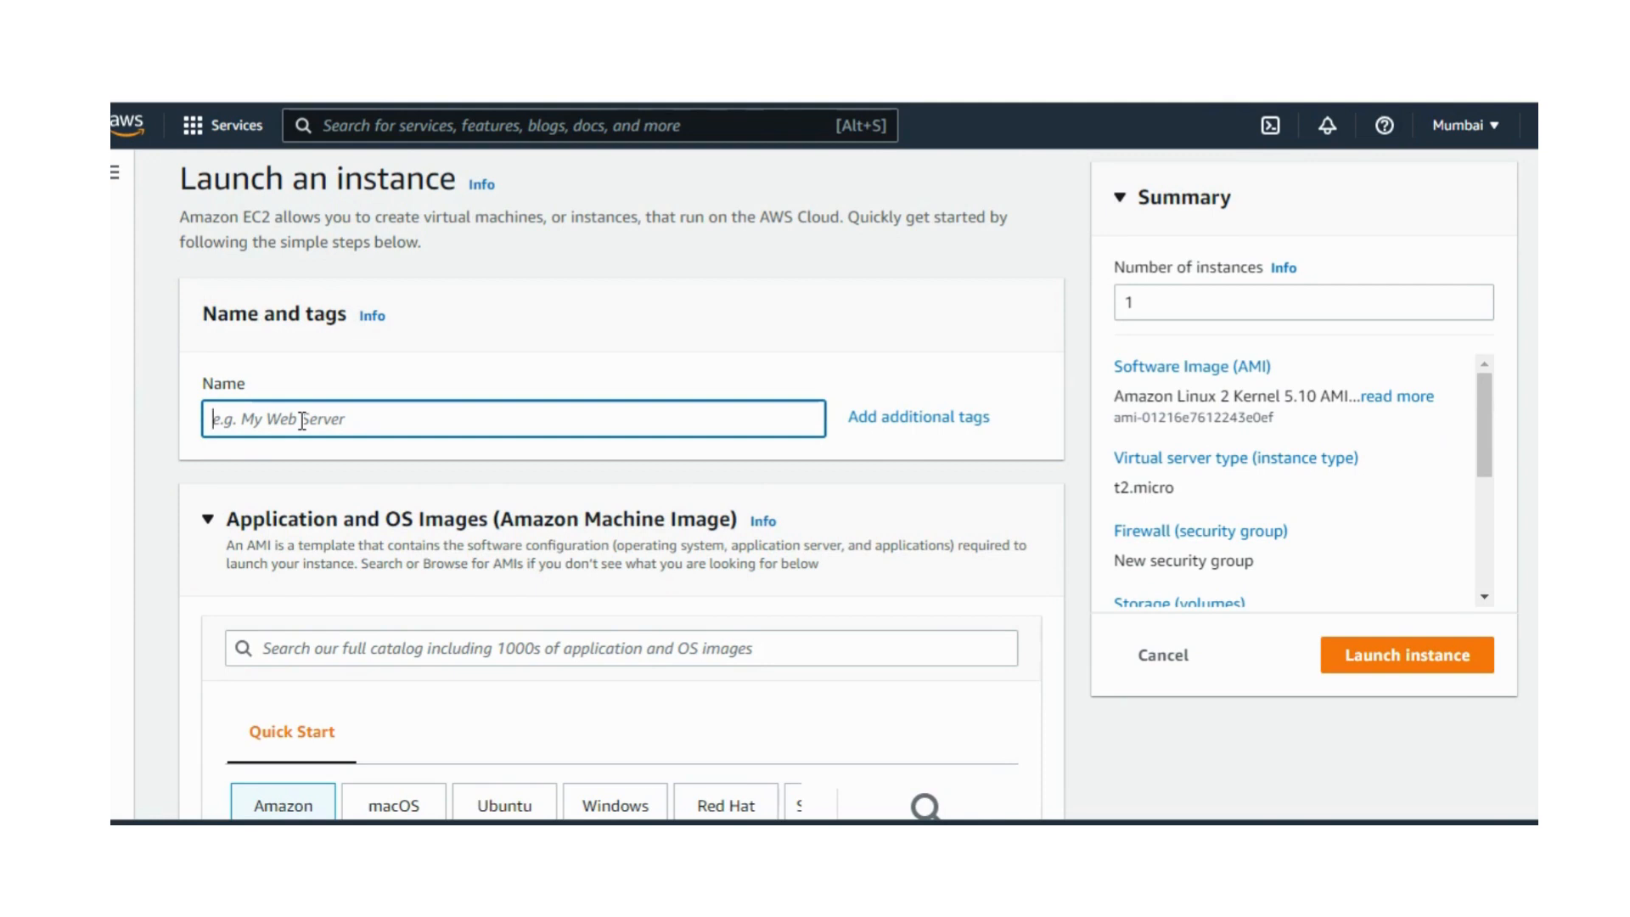
type("Windo")
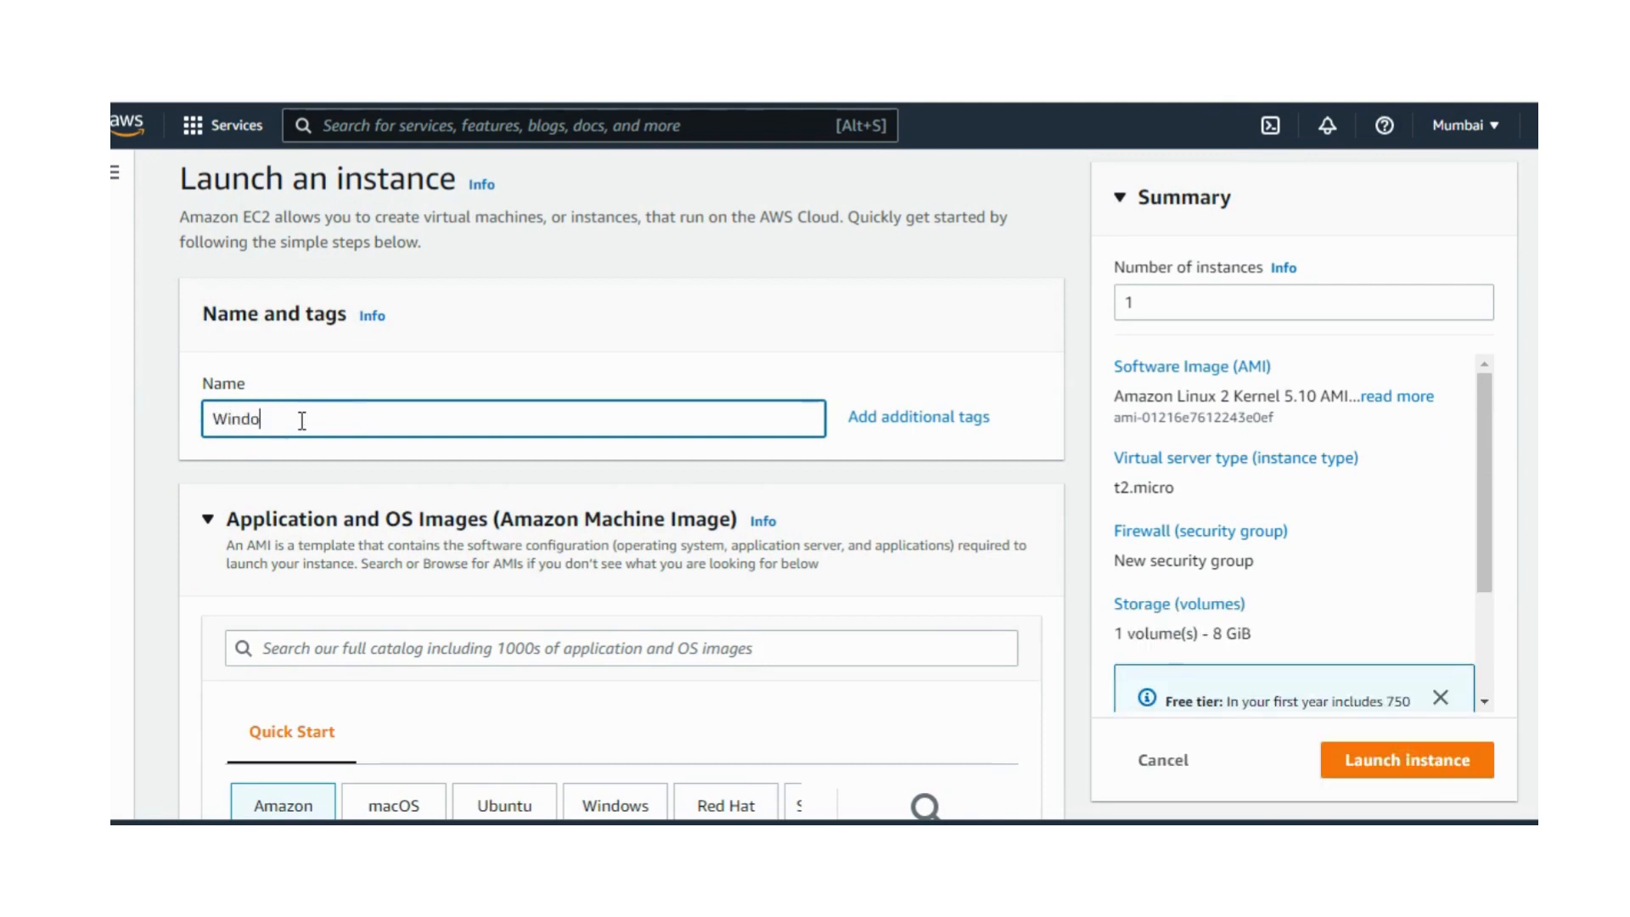
type("ws")
type("1")
Step: Choose Windows as the quick-start operating system and search the AMI catalog for "windows"
scroll(841, 359, "down", 4)
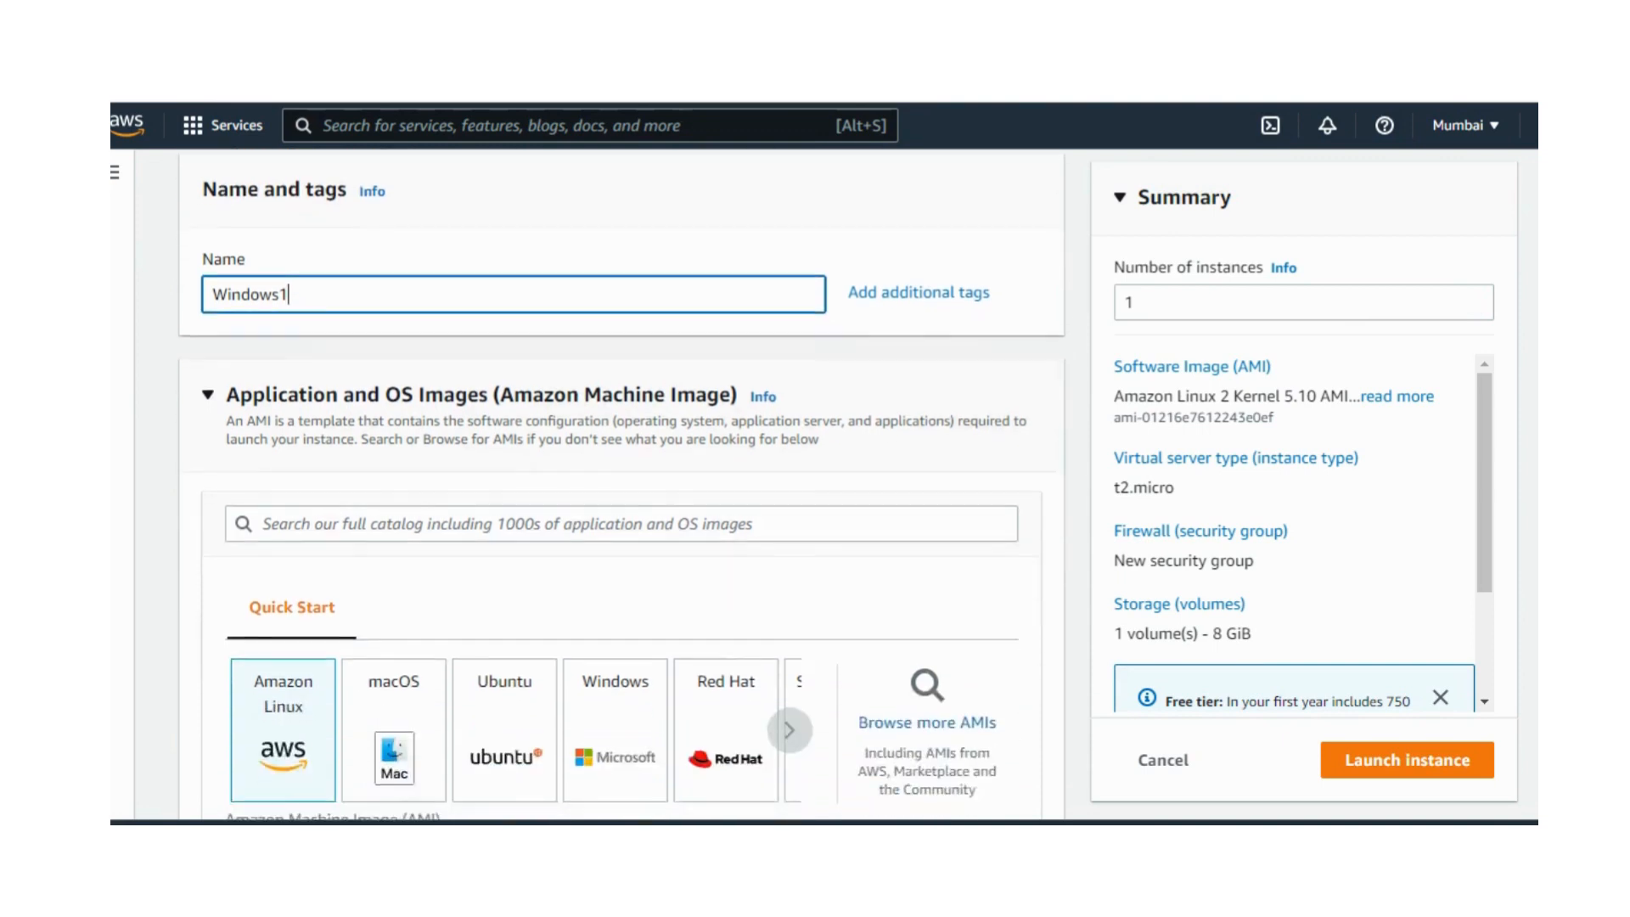
left_click(337, 364)
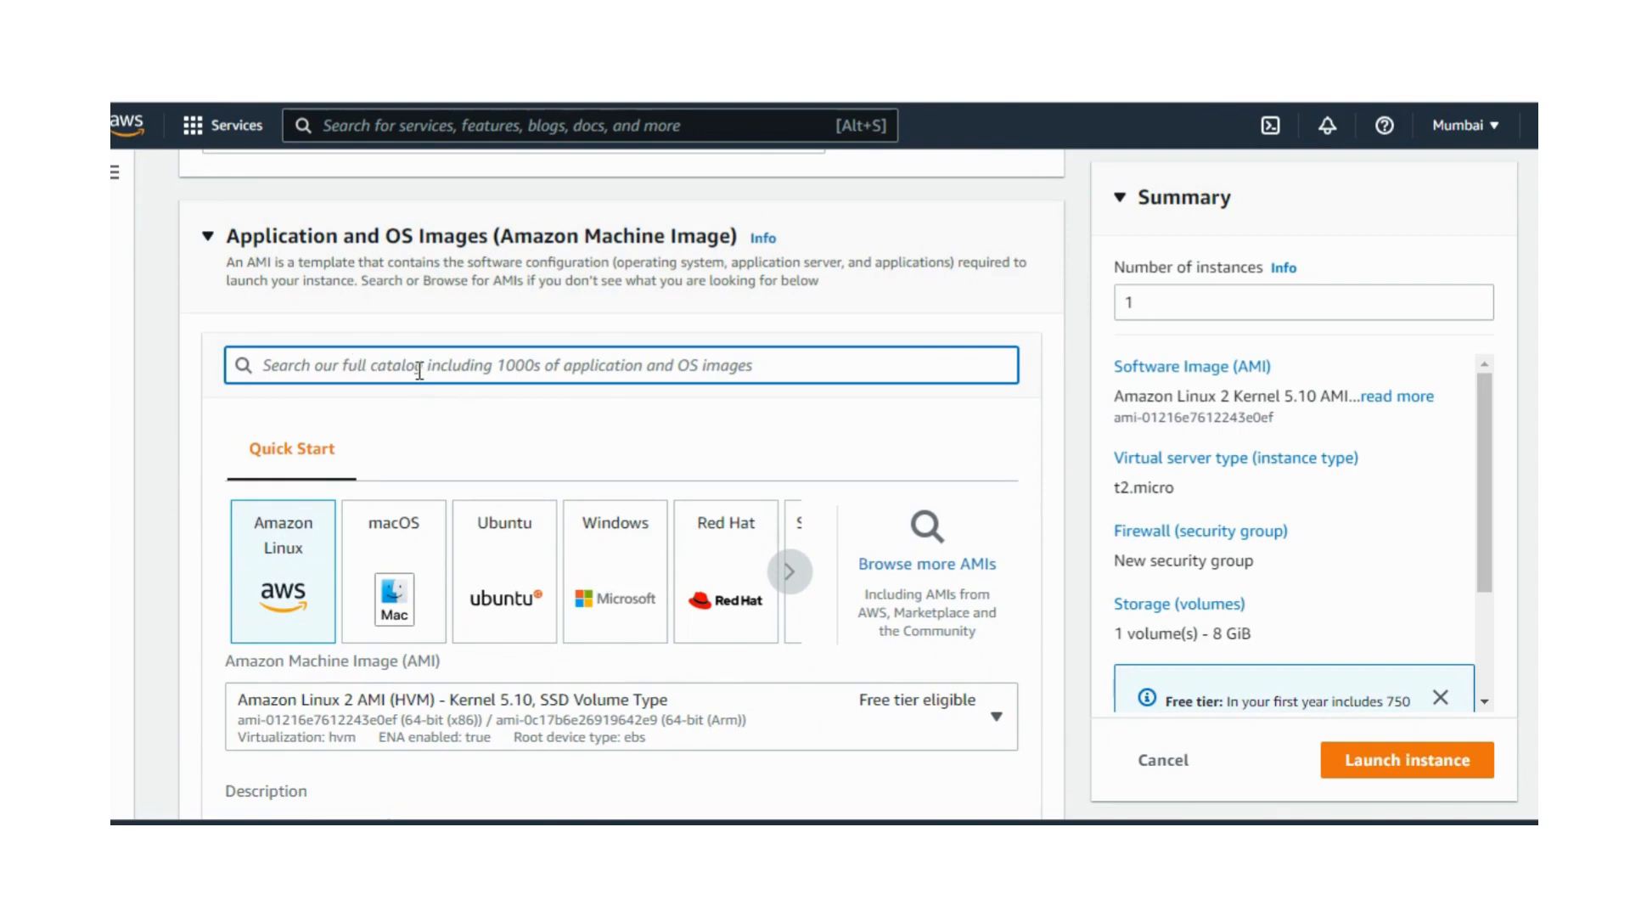
left_click(617, 554)
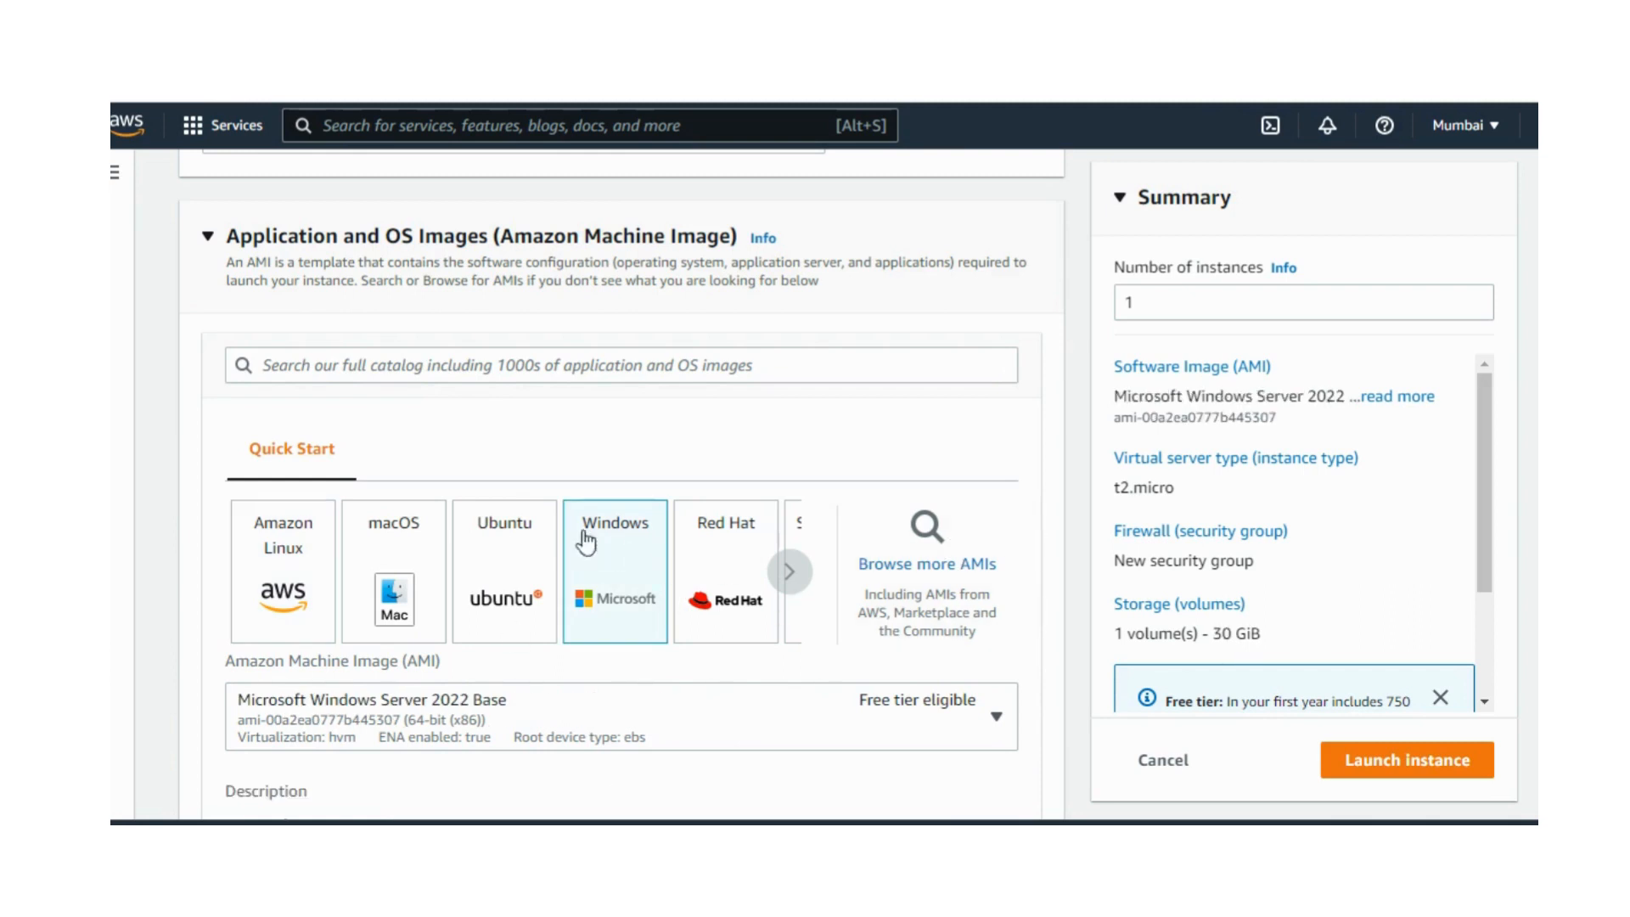
left_click(368, 365)
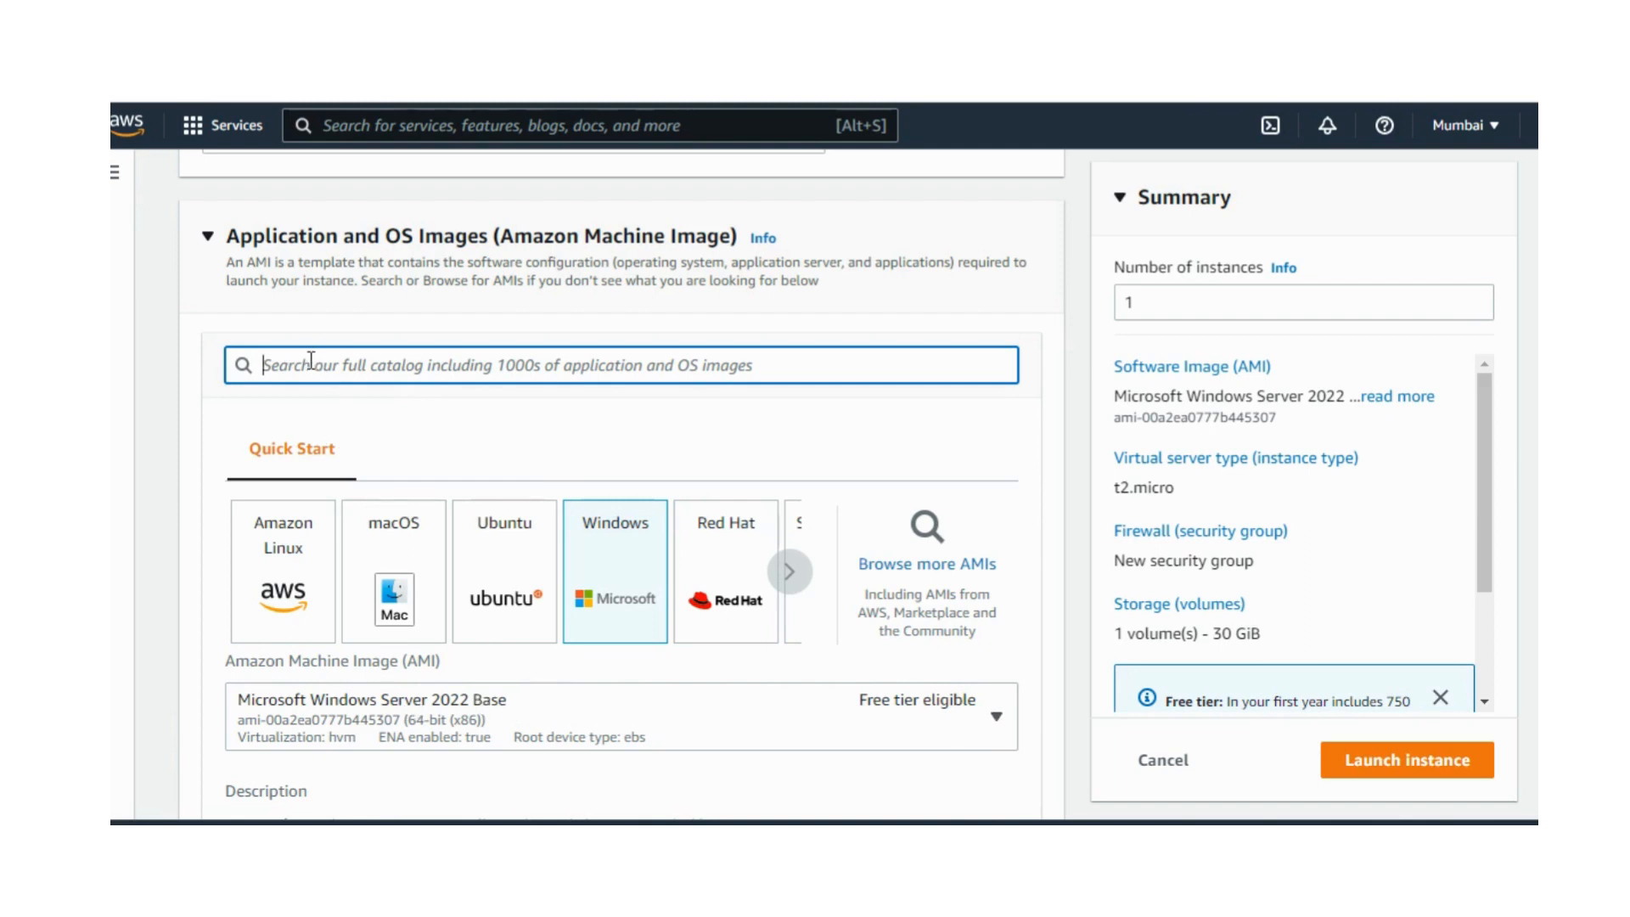
type("windo")
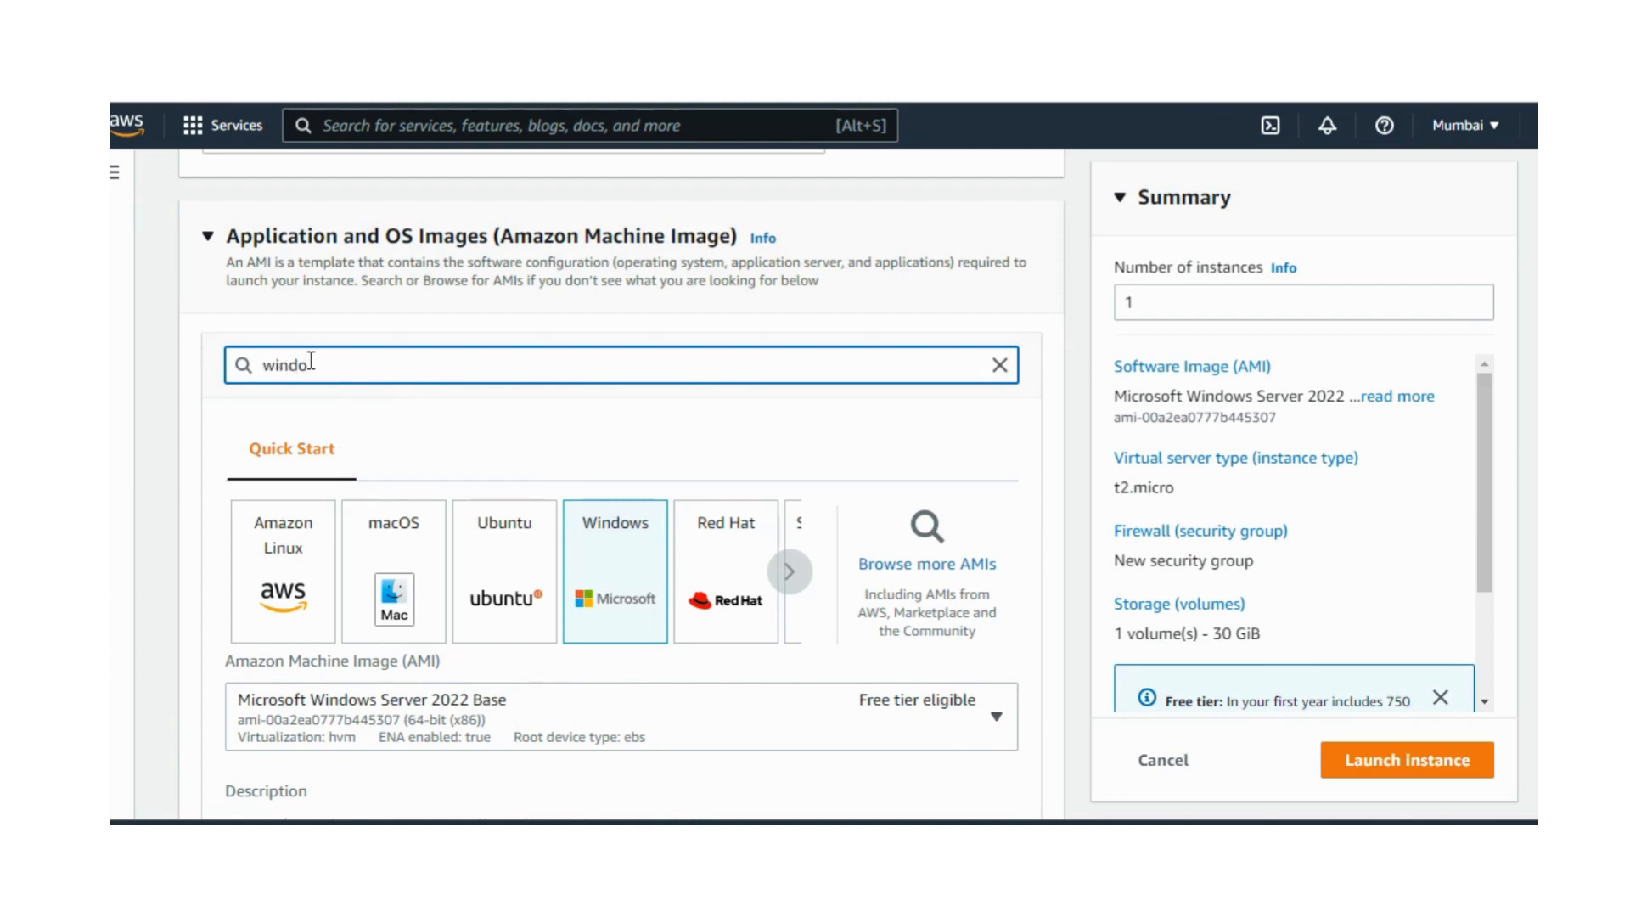
type("ws")
key("Return")
Step: Select the 64-bit (x86) Microsoft Windows Server 2016 Base image from the quickstart AMIs for the instance
scroll(353, 363, "down", 2)
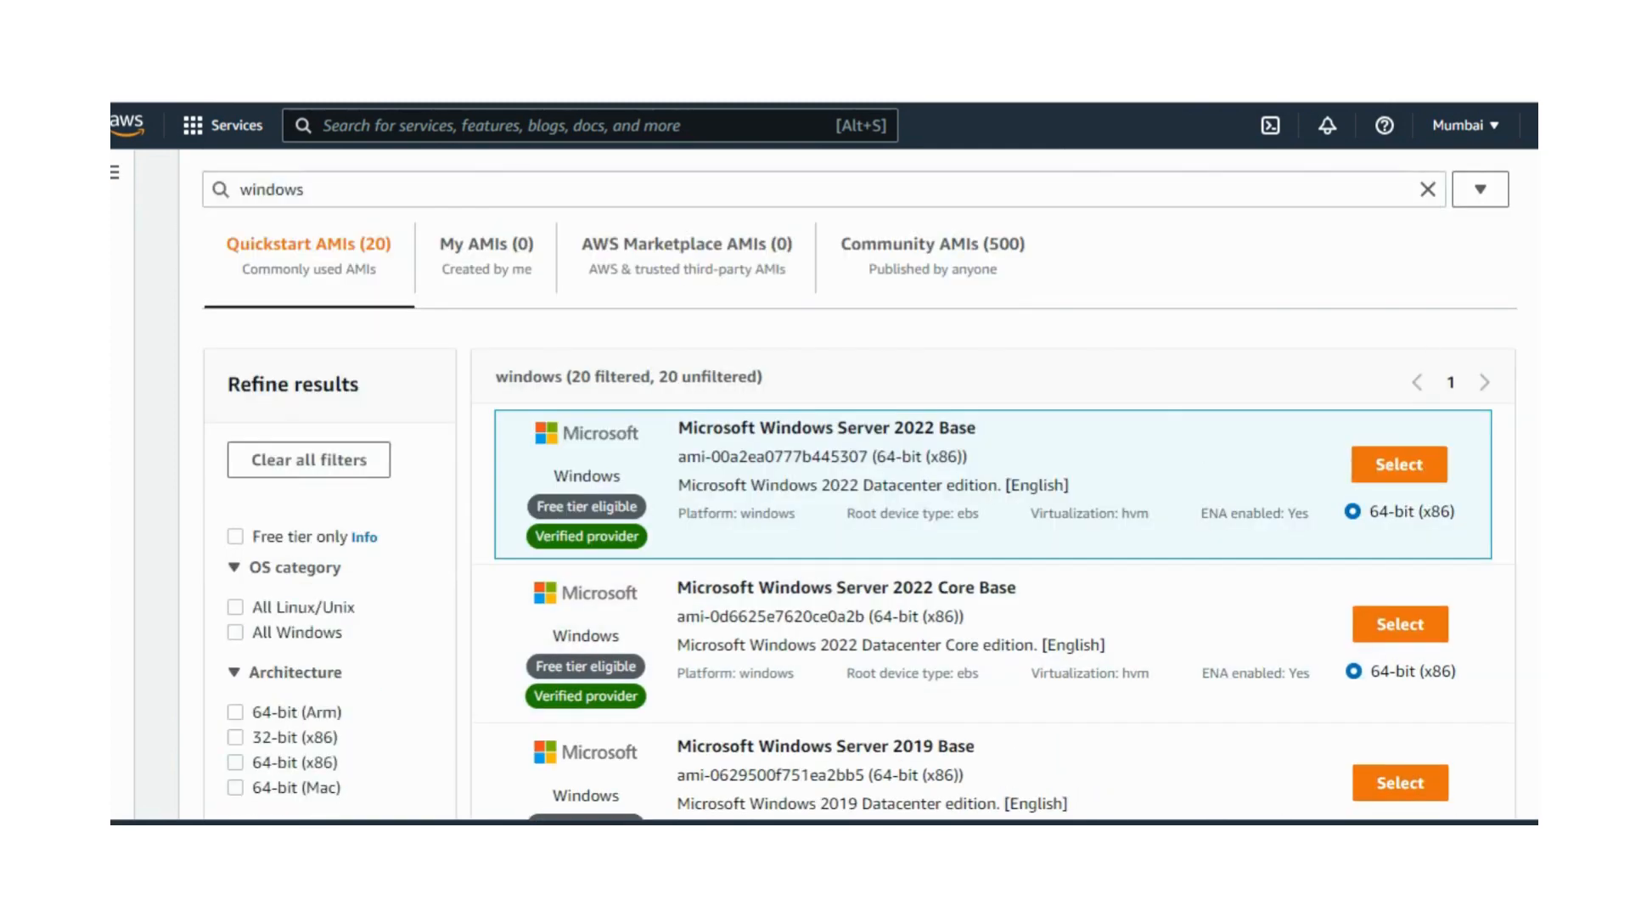
scroll(859, 489, "down", 5)
scroll(883, 525, "down", 1)
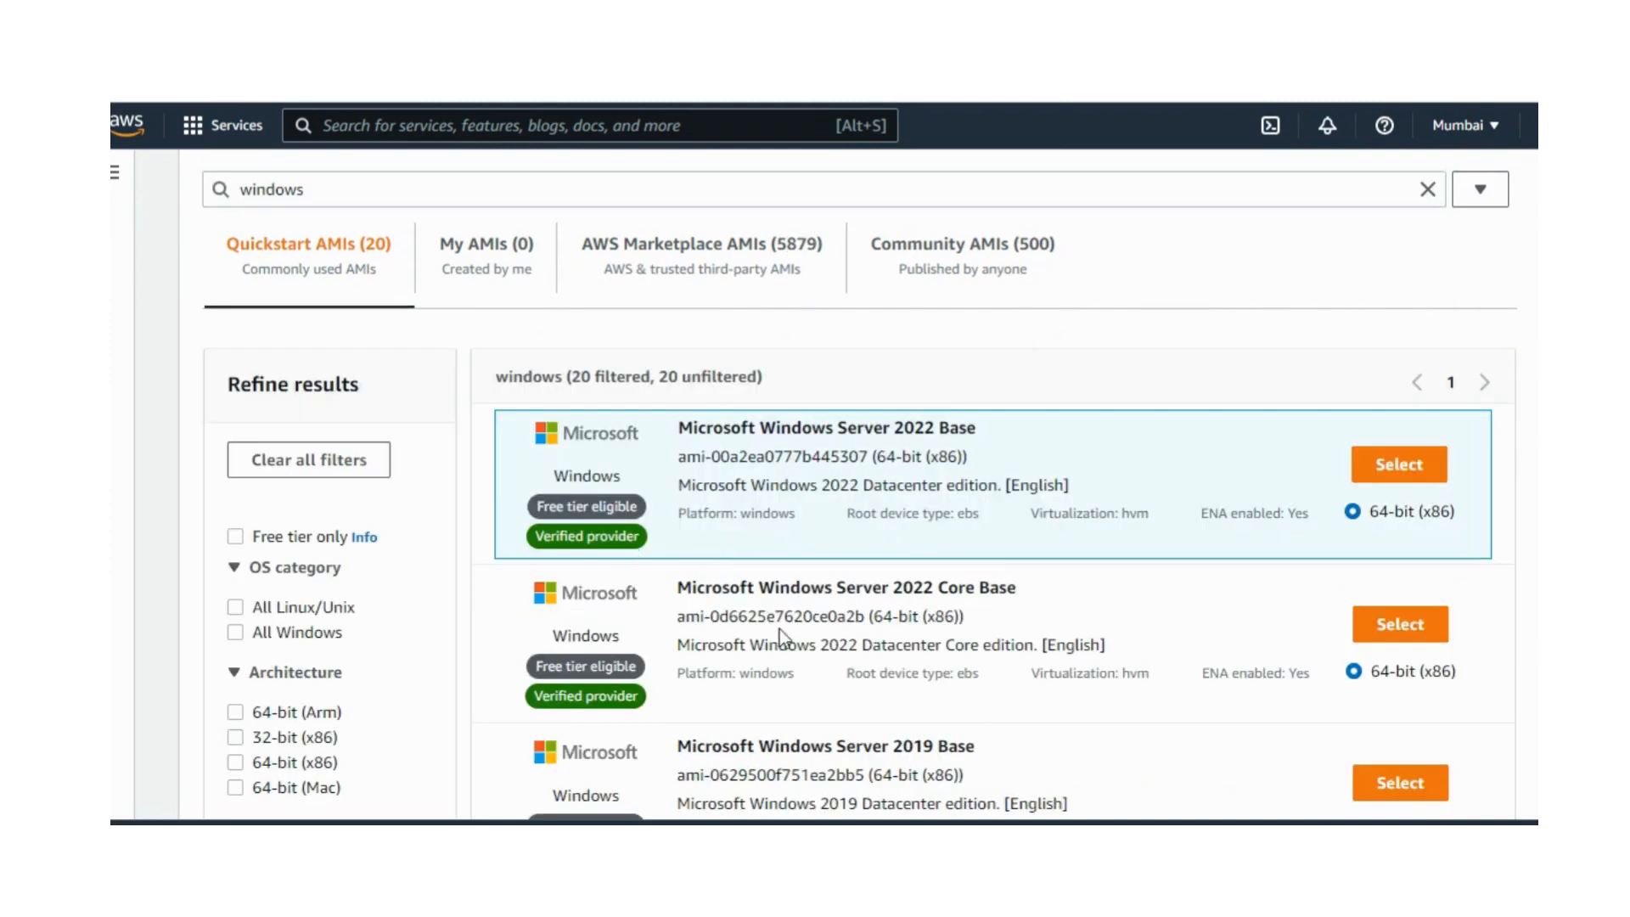
scroll(993, 578, "down", 7)
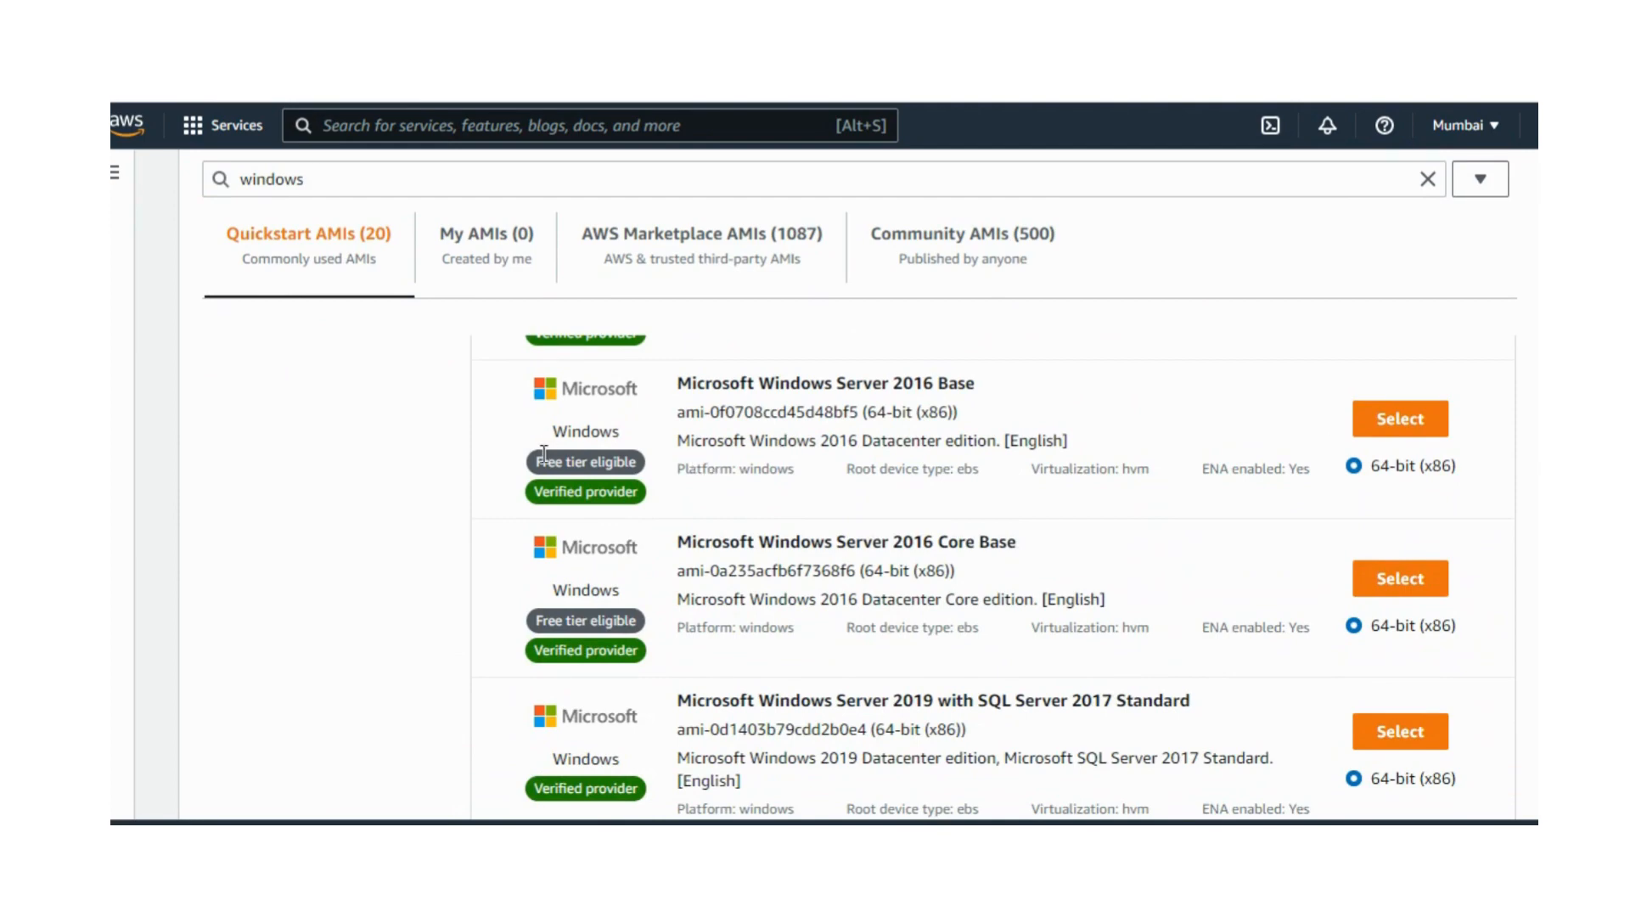
left_click(1378, 424)
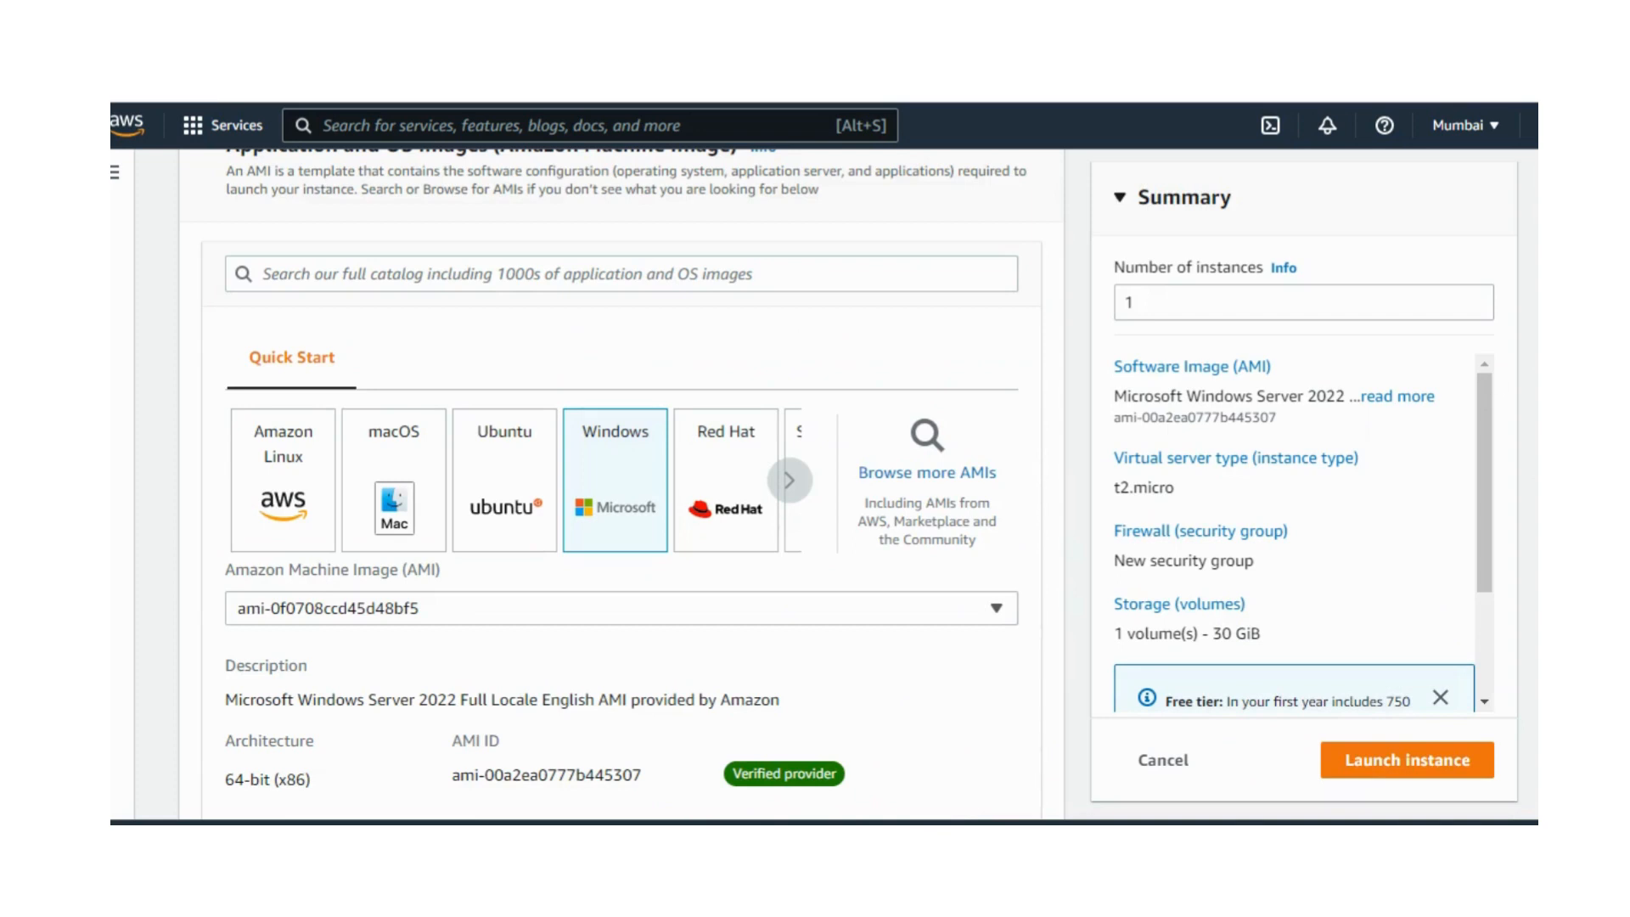
Step: Create a new login key pair named windo1 in .pem format for the instance
scroll(619, 475, "down", 2)
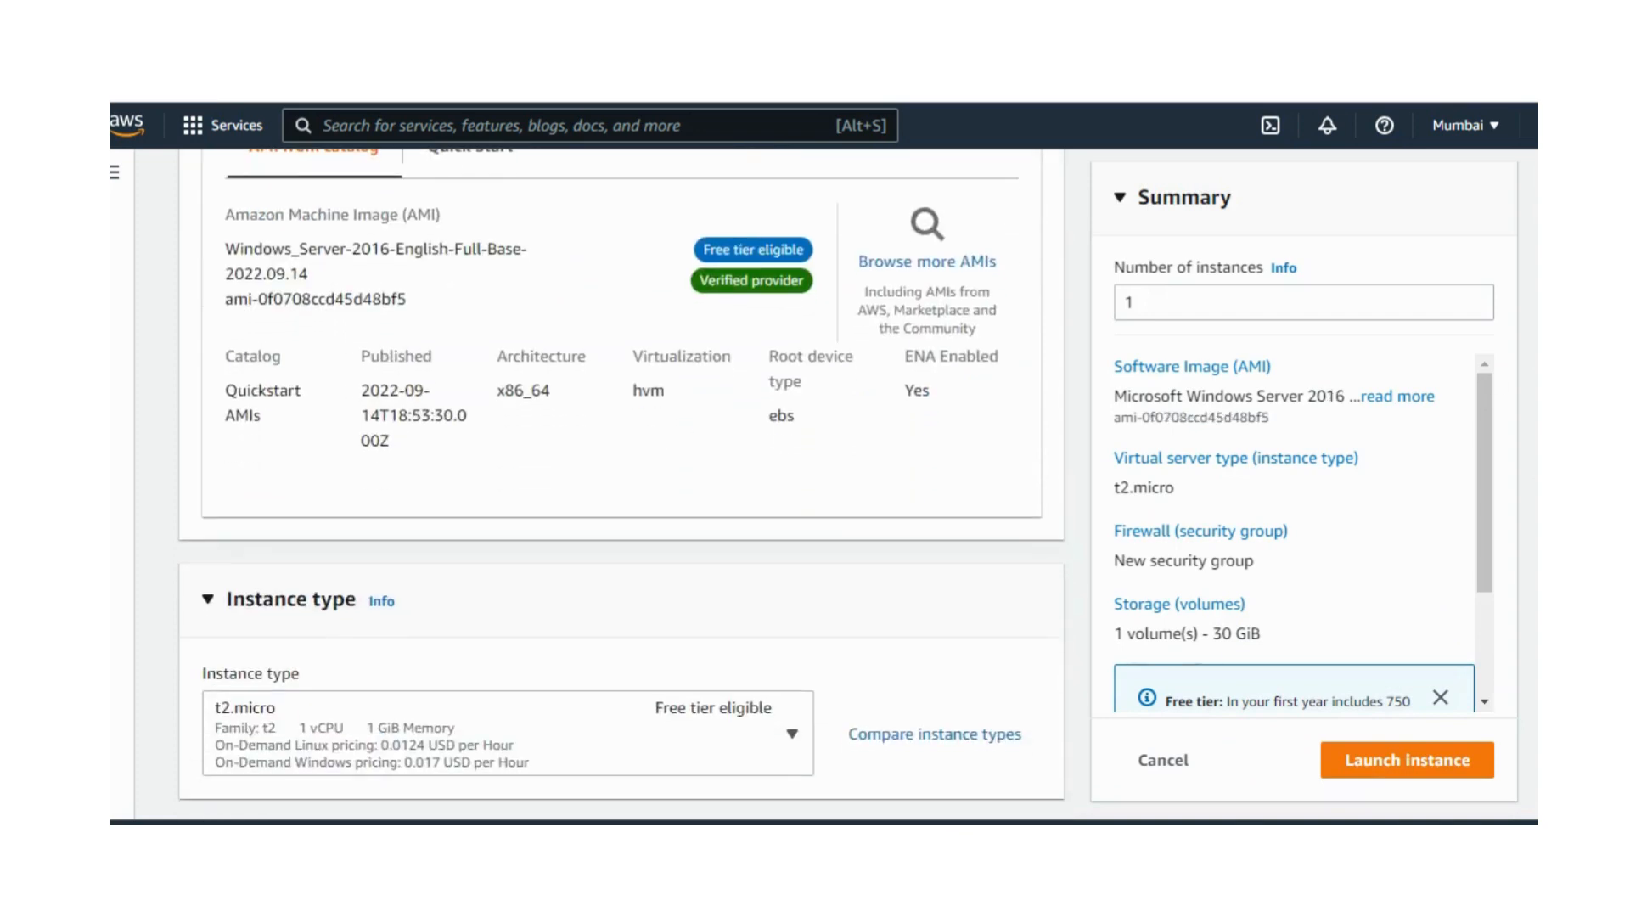
scroll(620, 475, "up", 1)
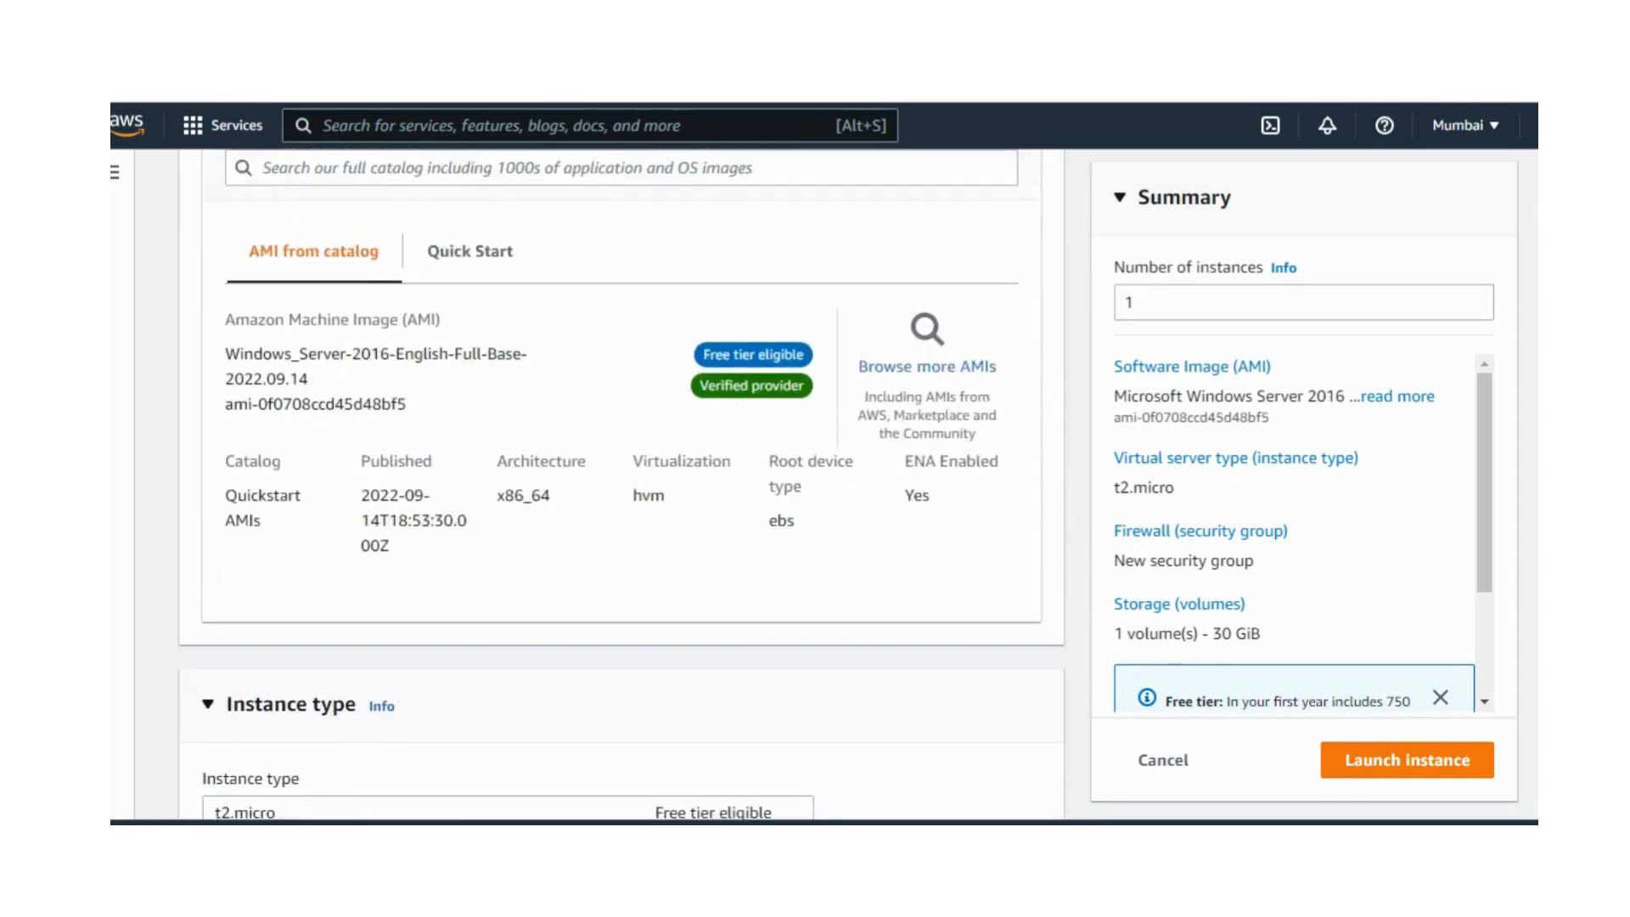
scroll(619, 476, "down", 2)
scroll(620, 476, "up", 1)
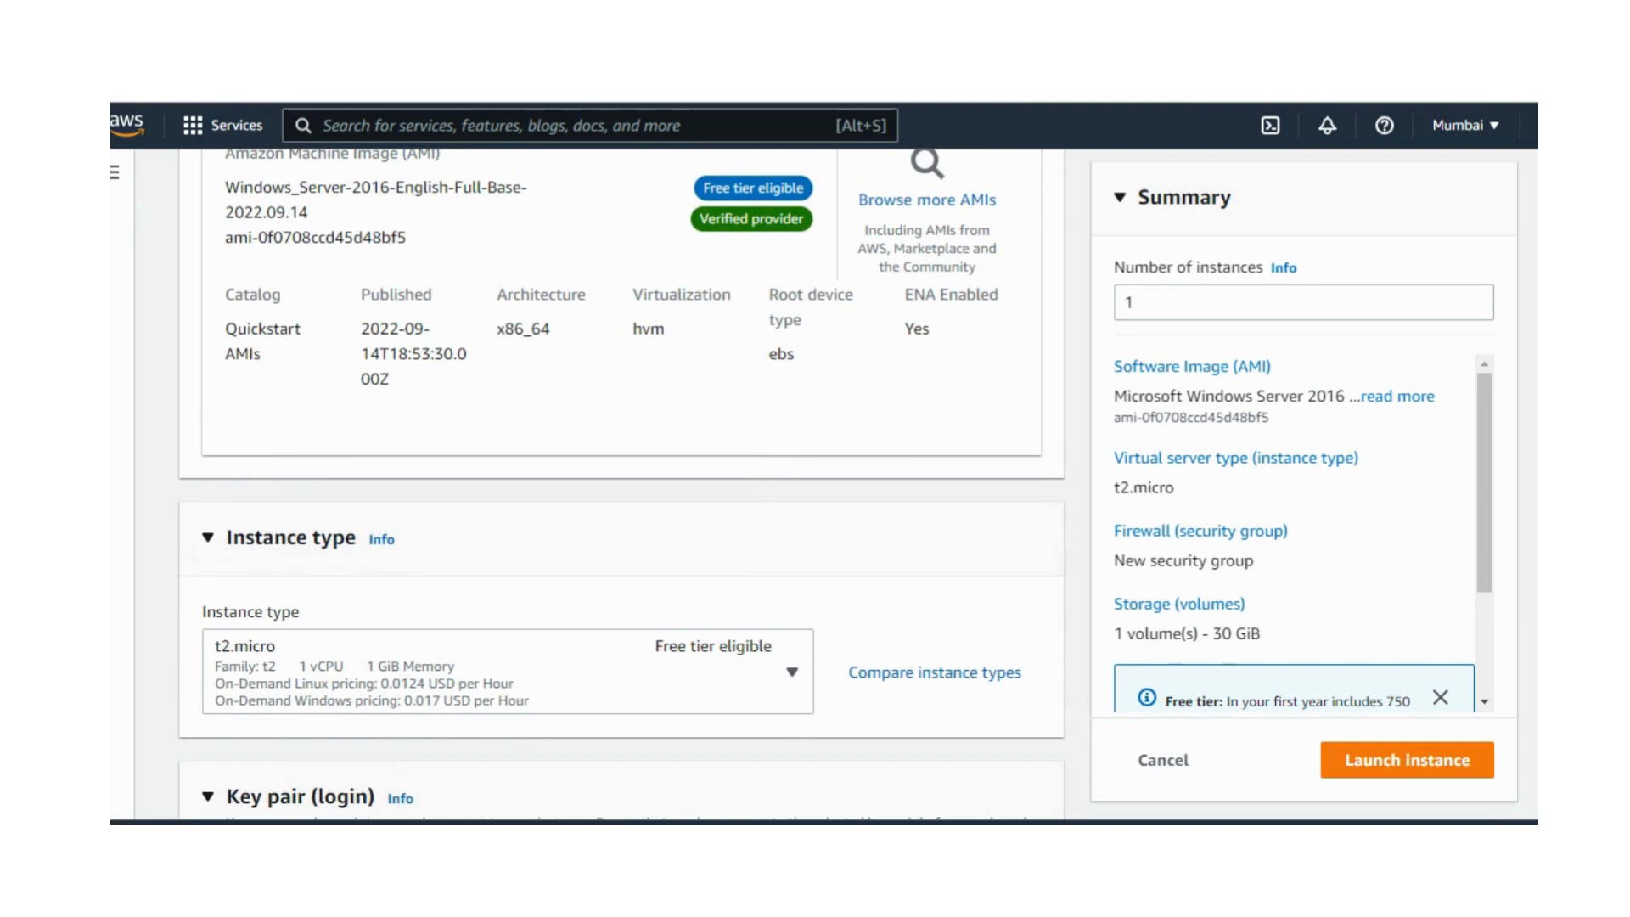
scroll(483, 371, "down", 5)
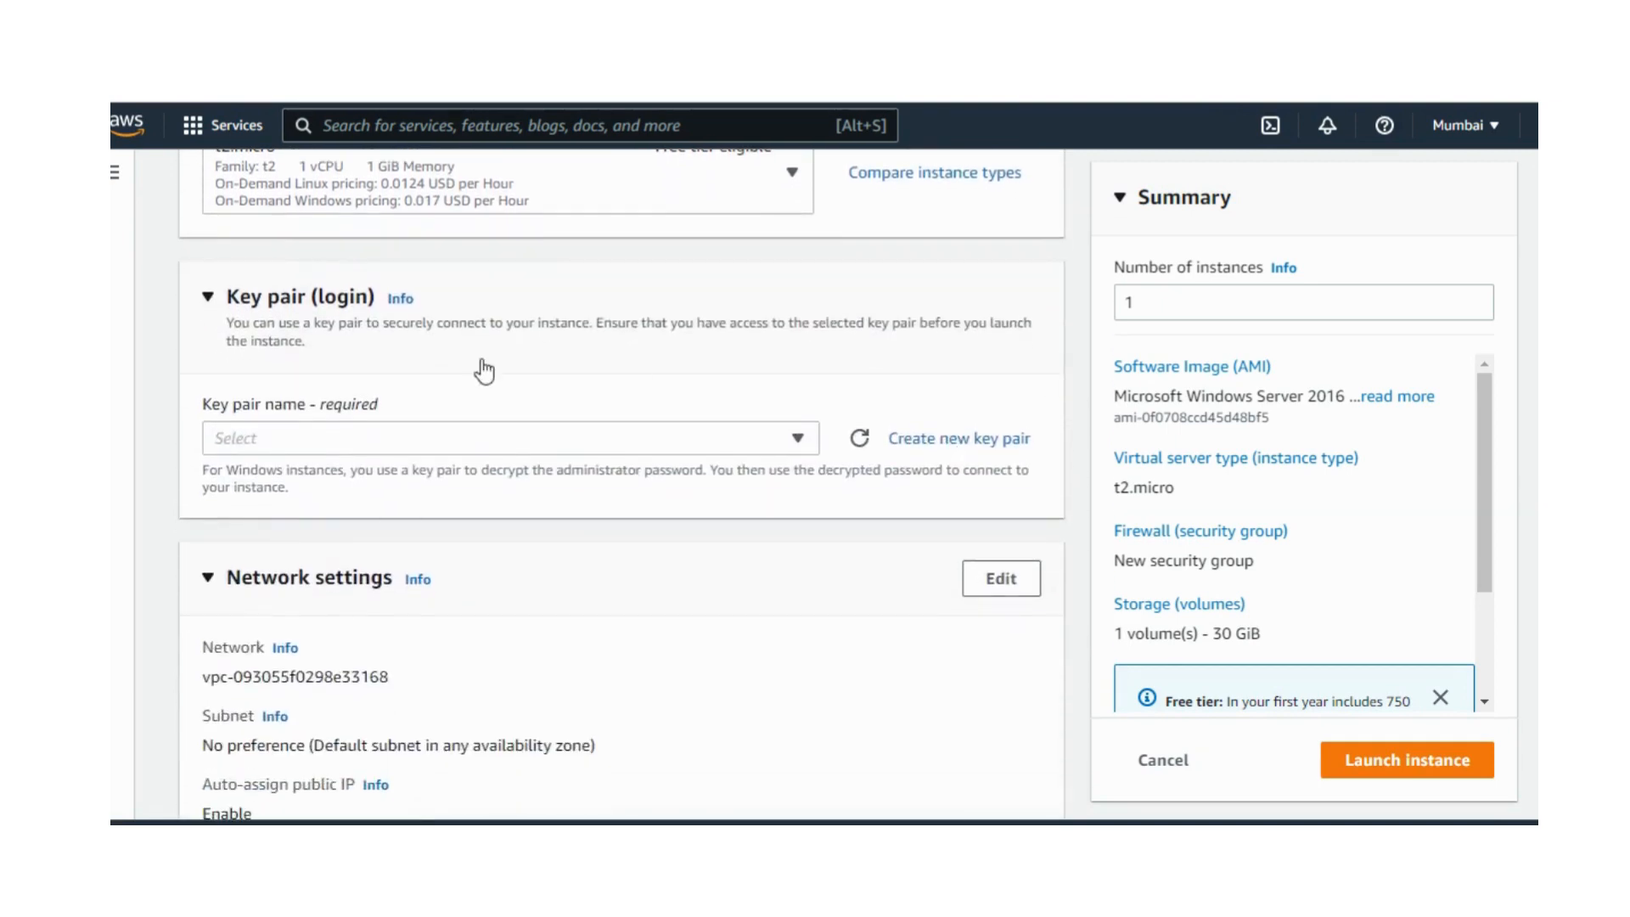
left_click(457, 432)
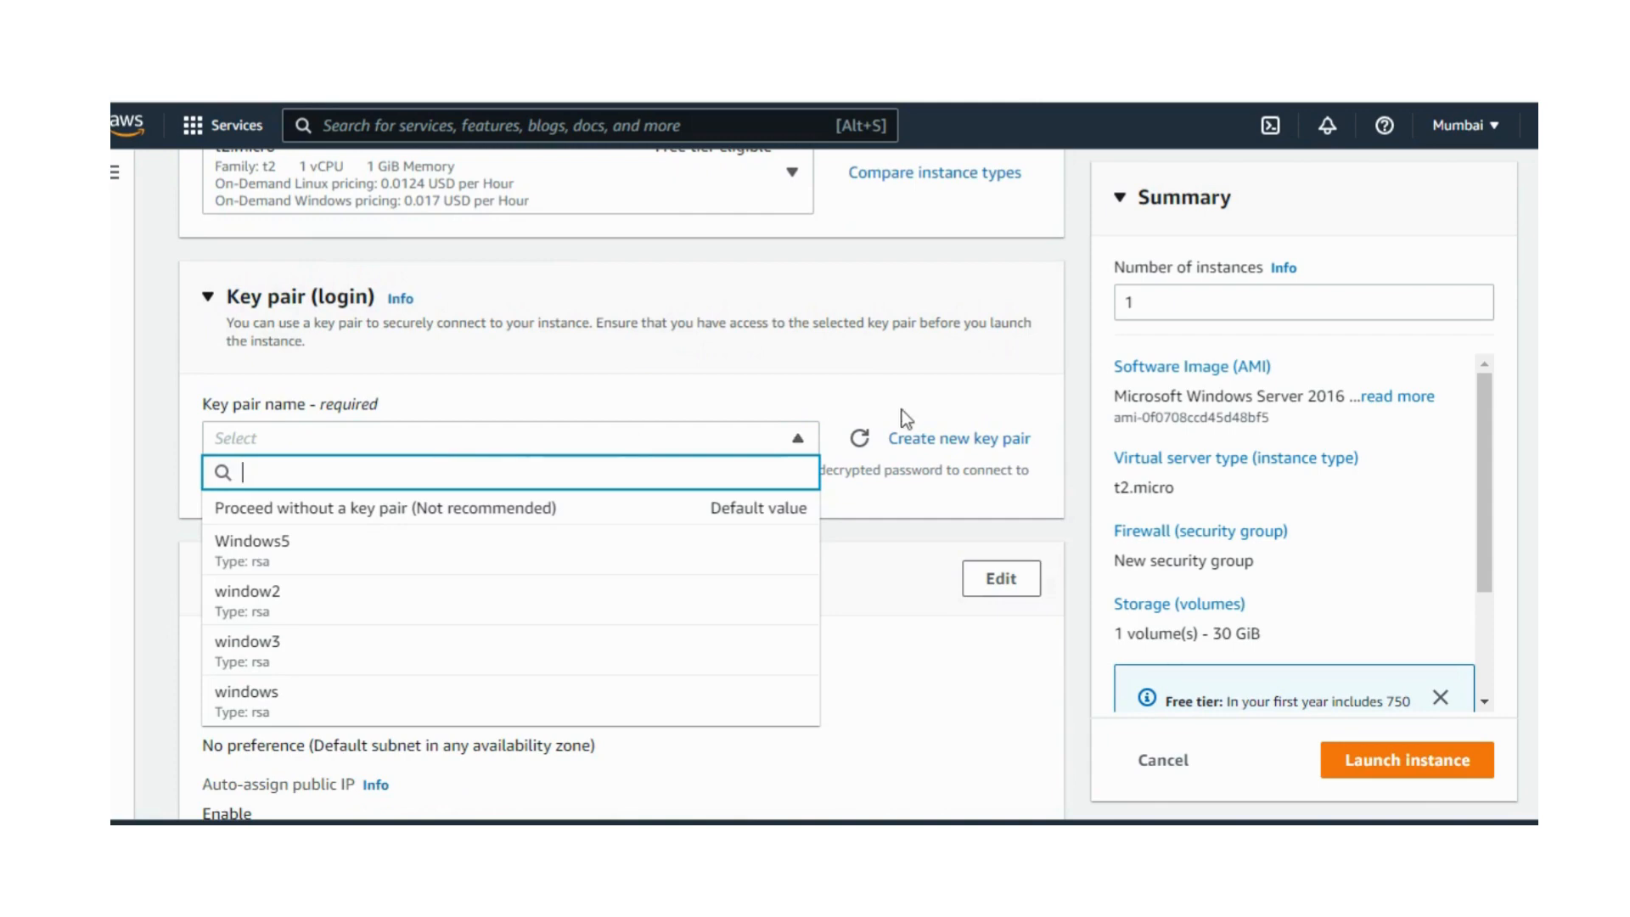
left_click(906, 442)
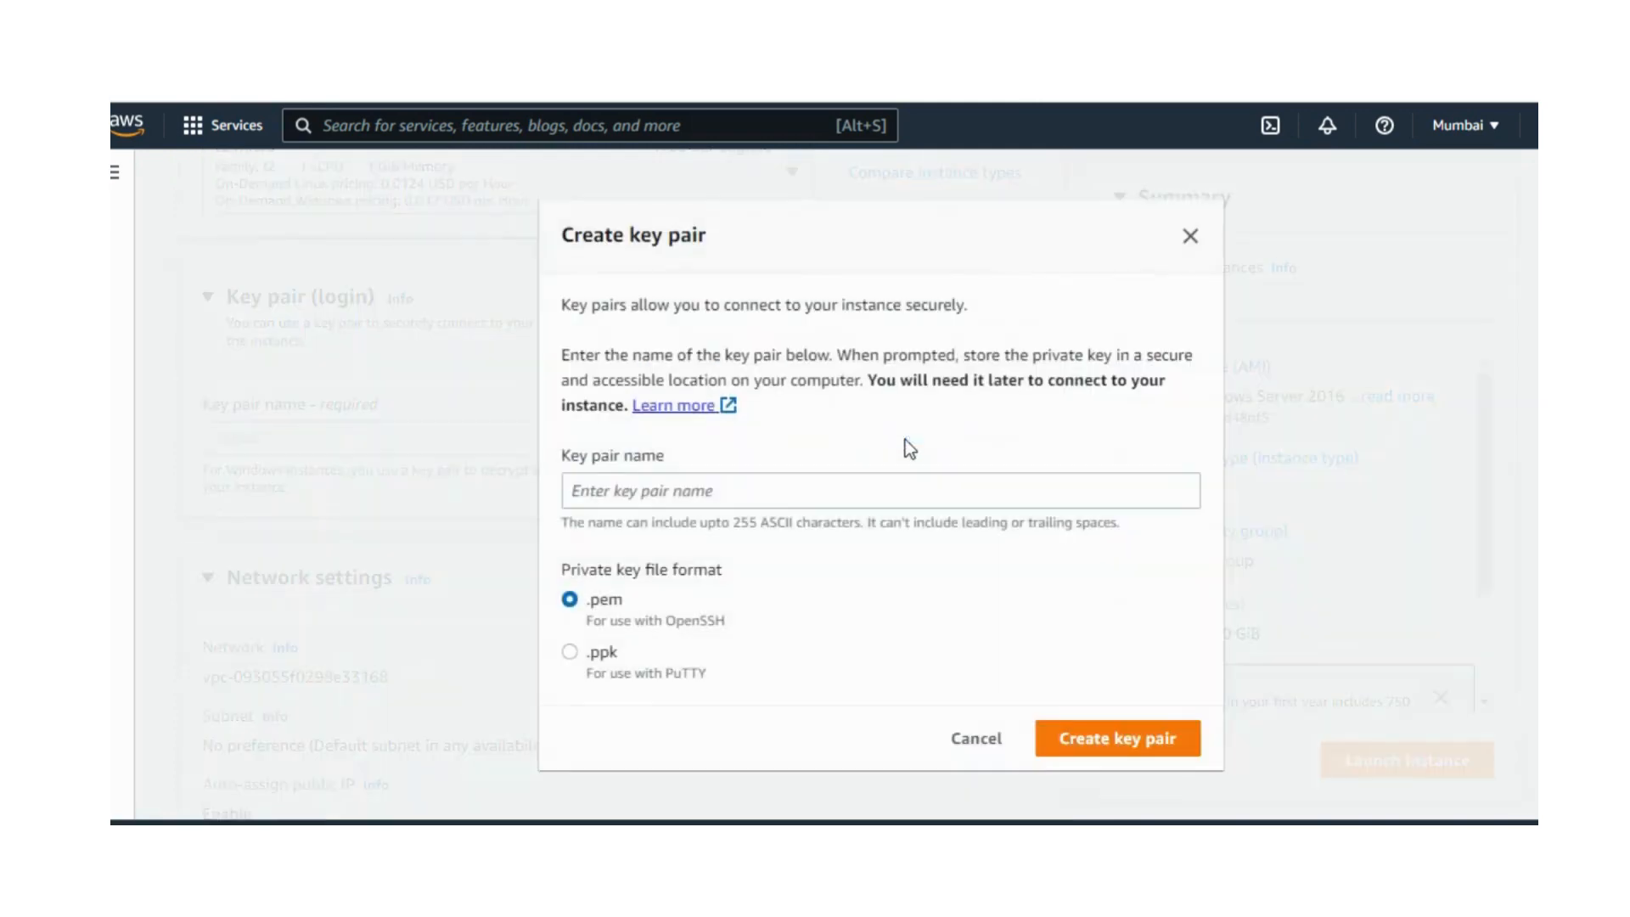
left_click(700, 487)
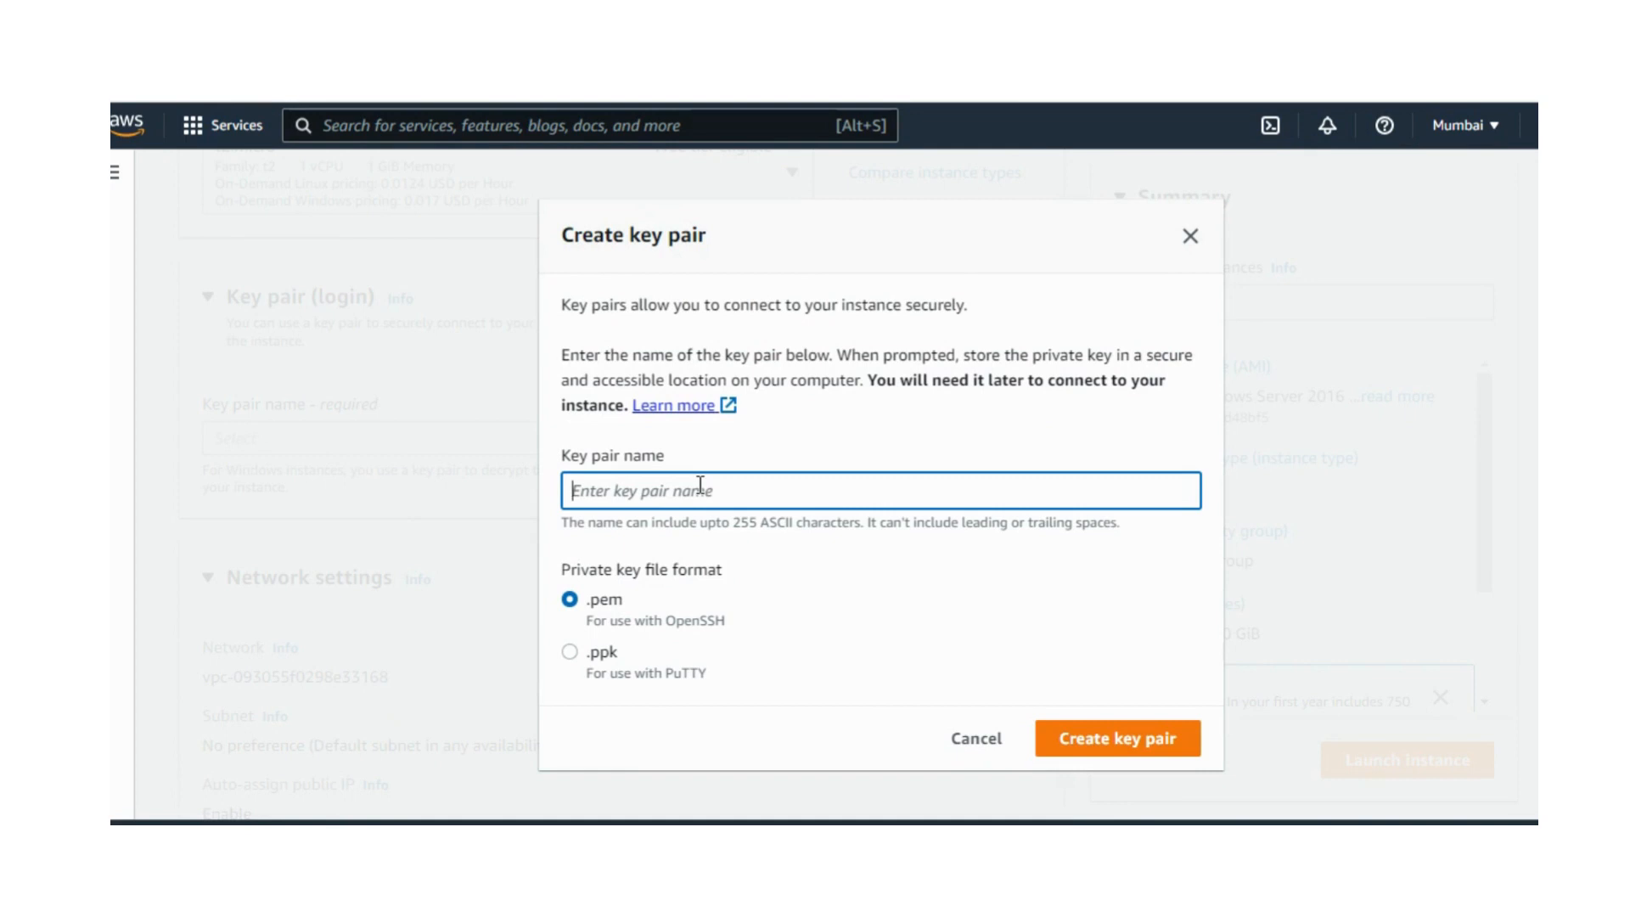
type("windo1")
left_click(1078, 738)
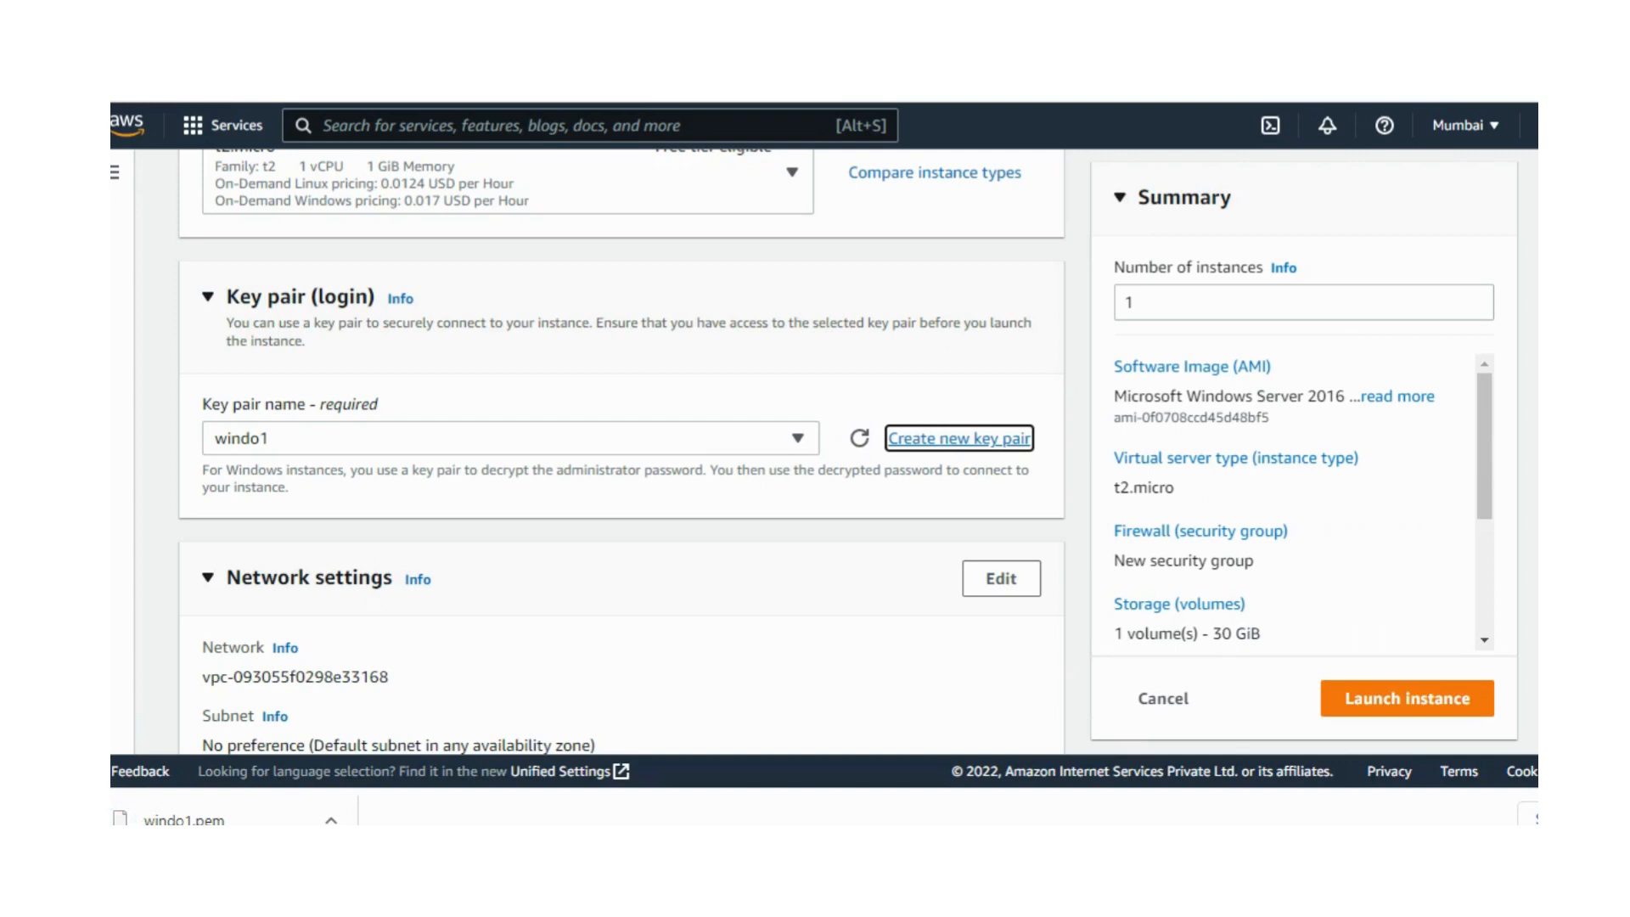
Step: Open the instance's network settings for editing
scroll(622, 450, "down", 3)
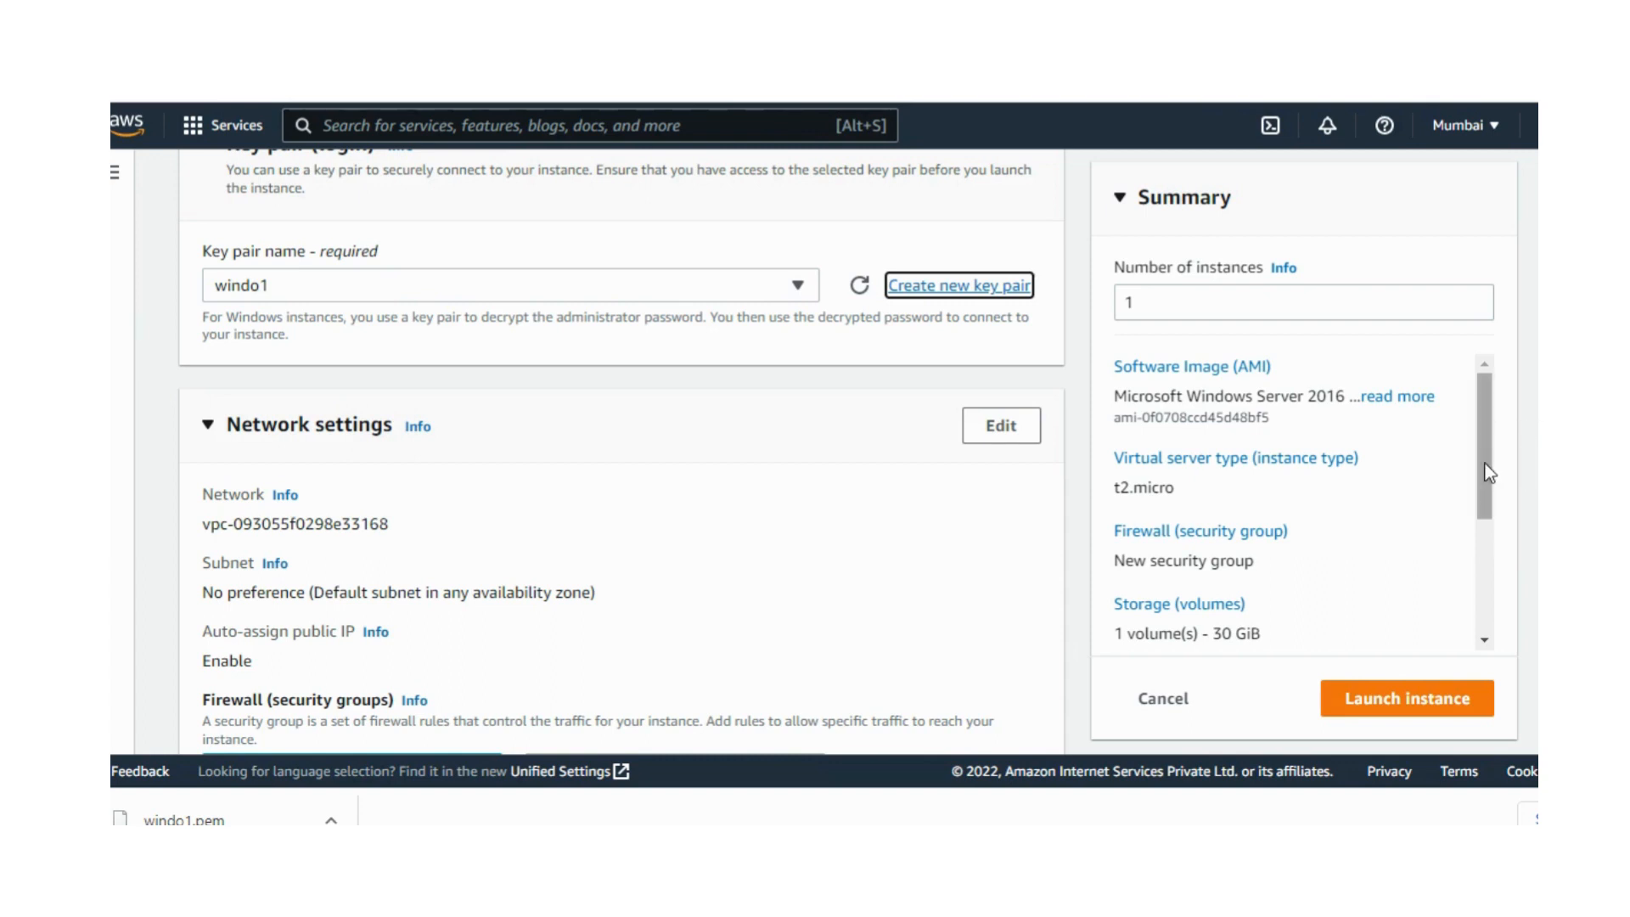
left_click_drag(1481, 463, 1482, 485)
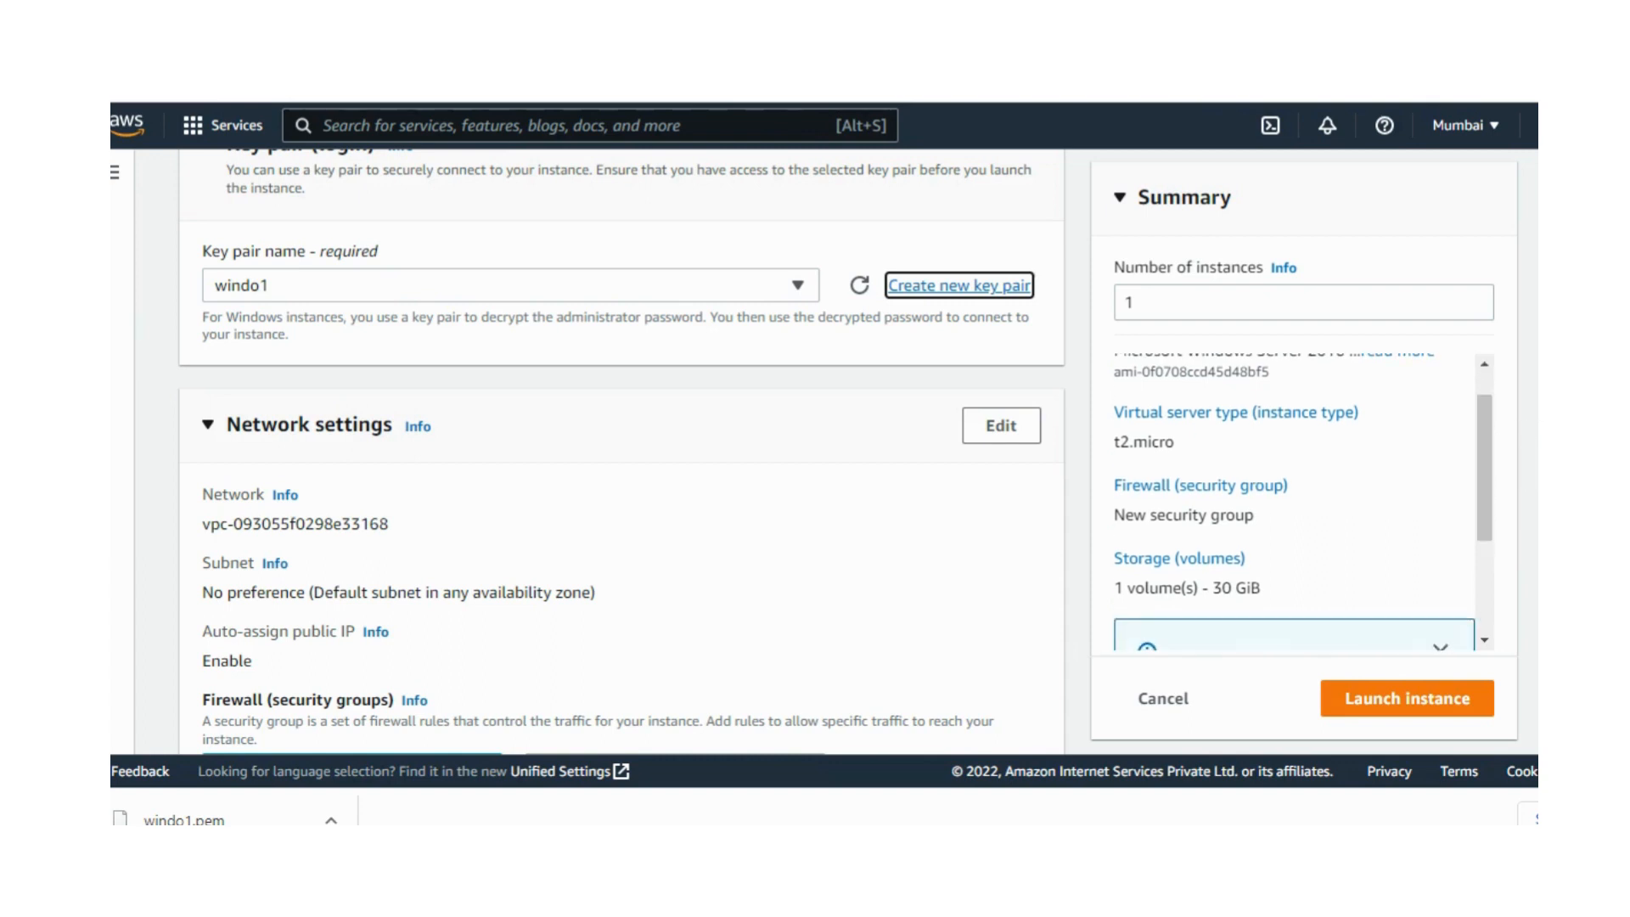
scroll(622, 450, "down", 3)
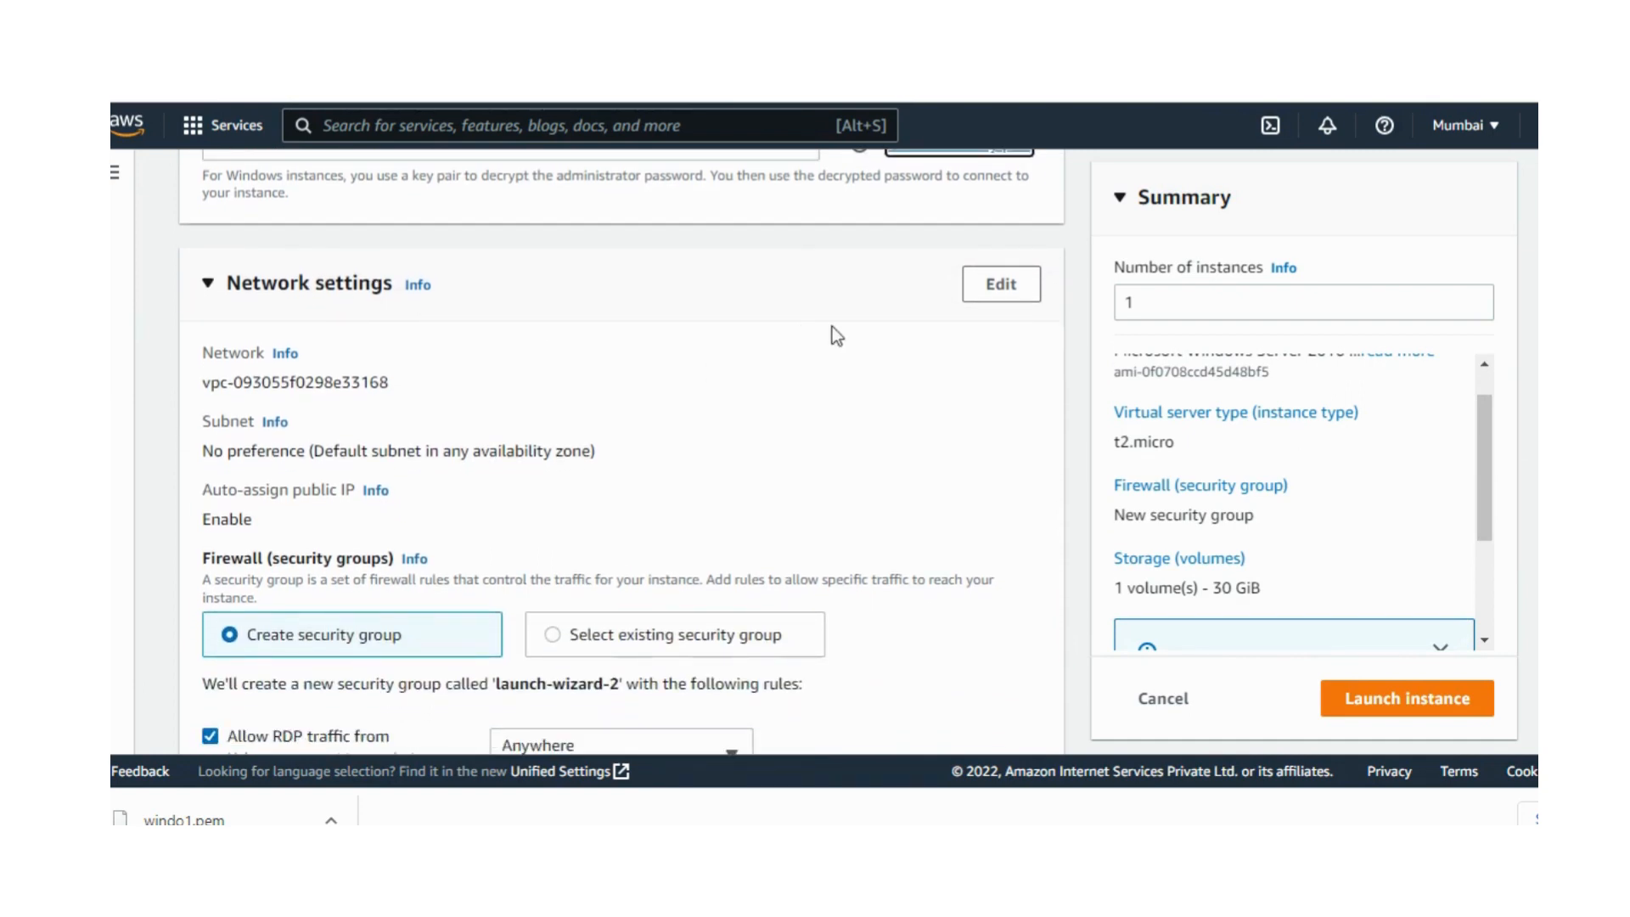
left_click(1001, 287)
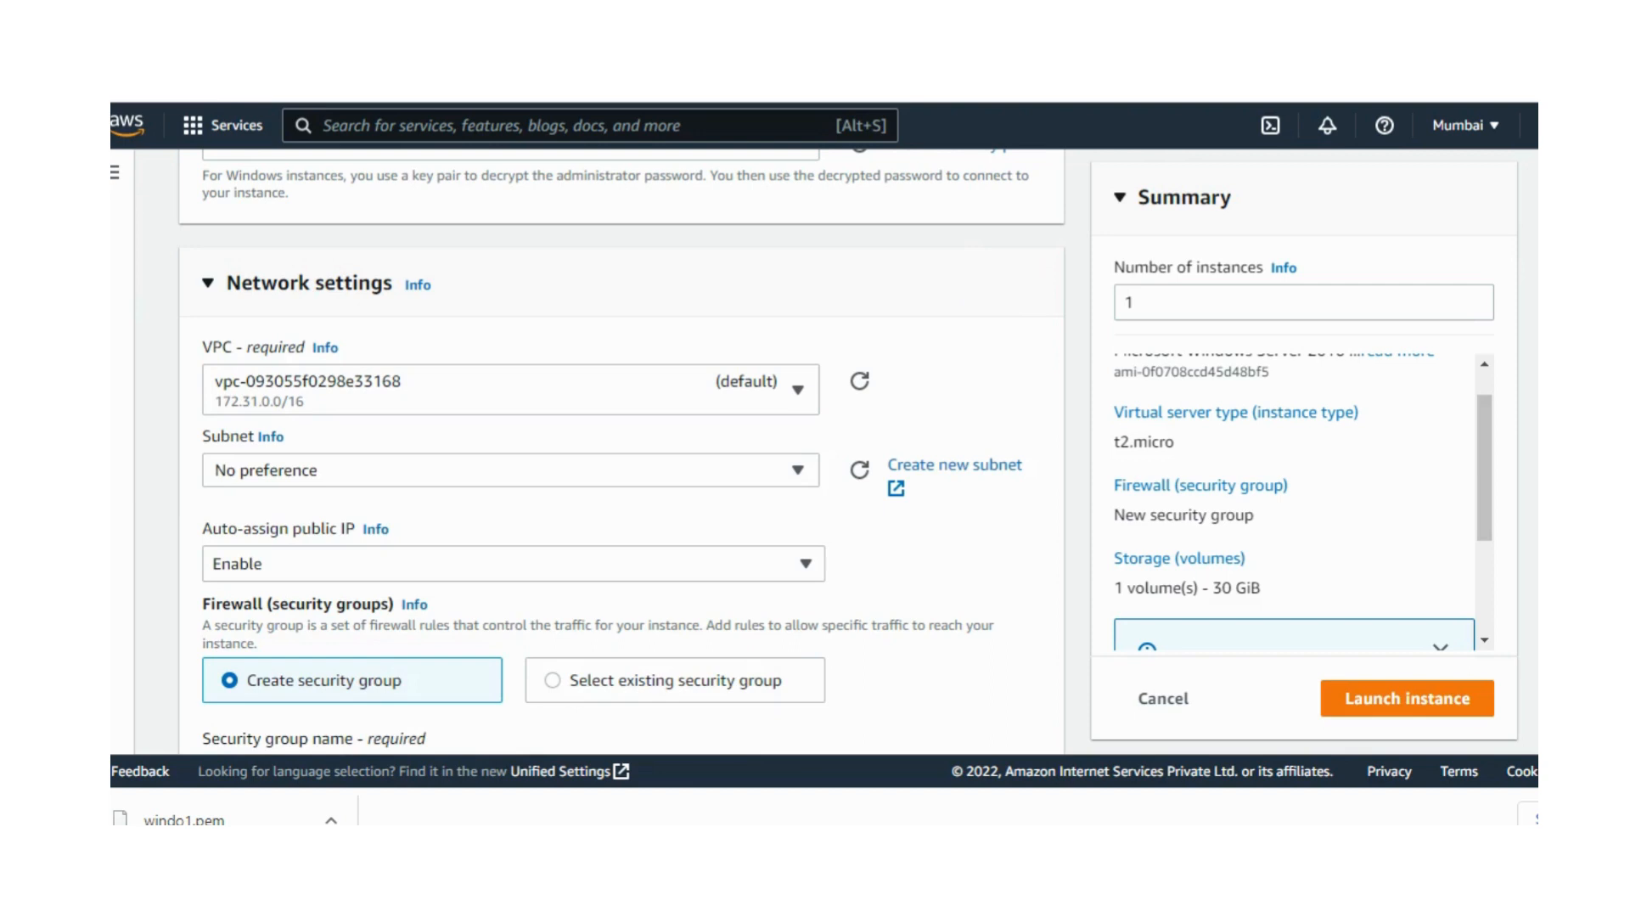
Step: Add "windows" in front of the default name of the new security group
scroll(622, 450, "down", 3)
scroll(623, 450, "down", 2)
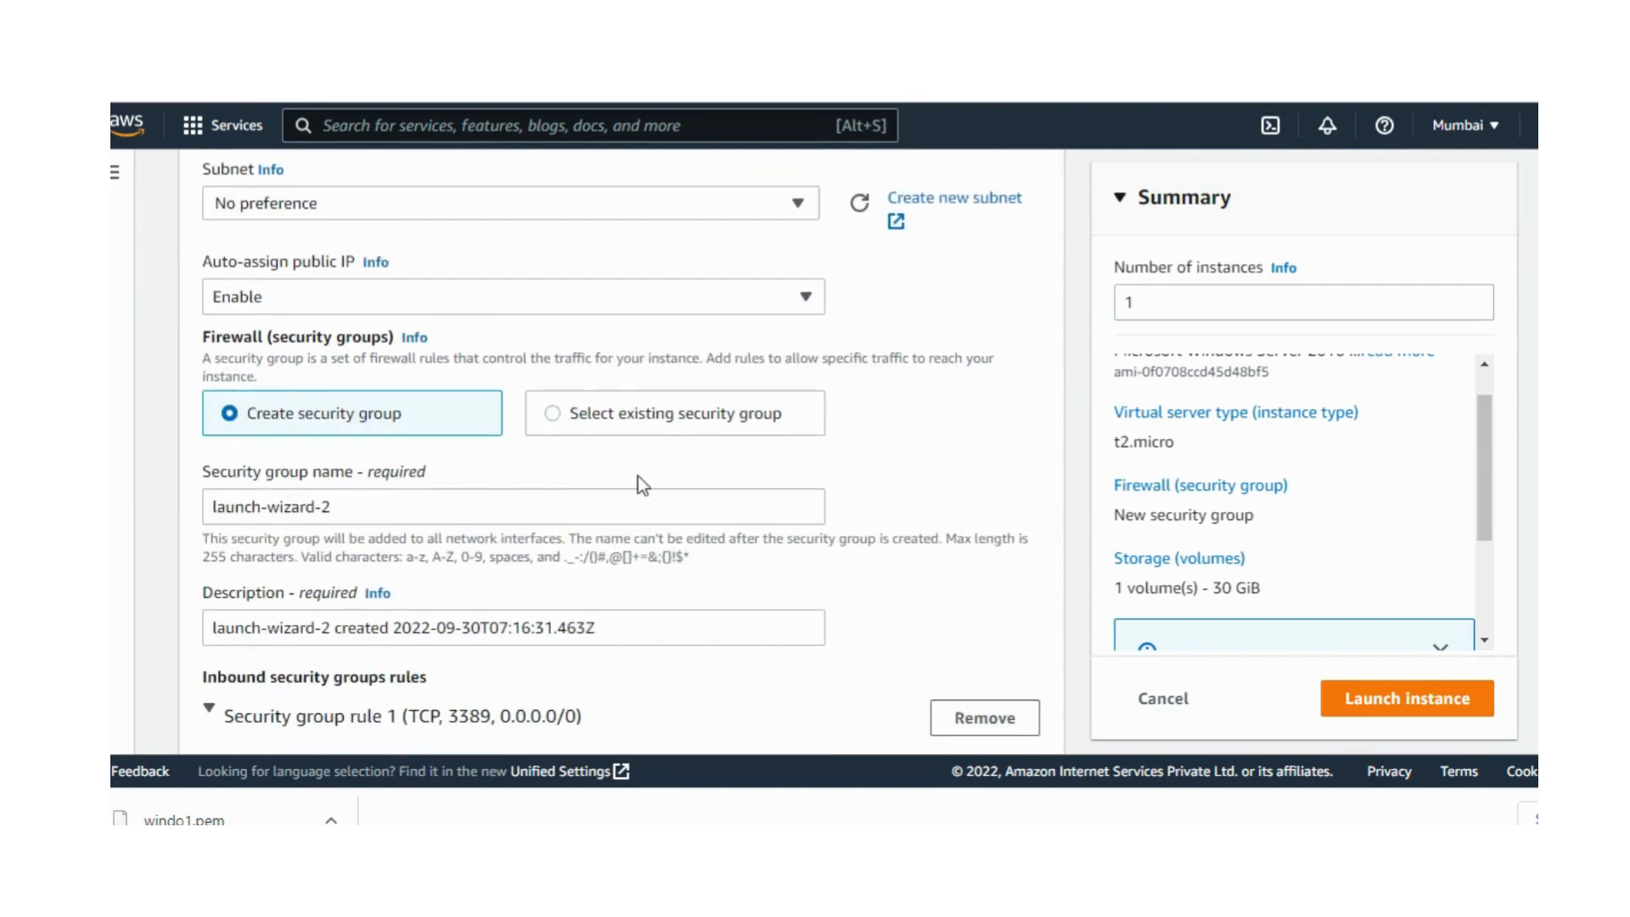
left_click(338, 507)
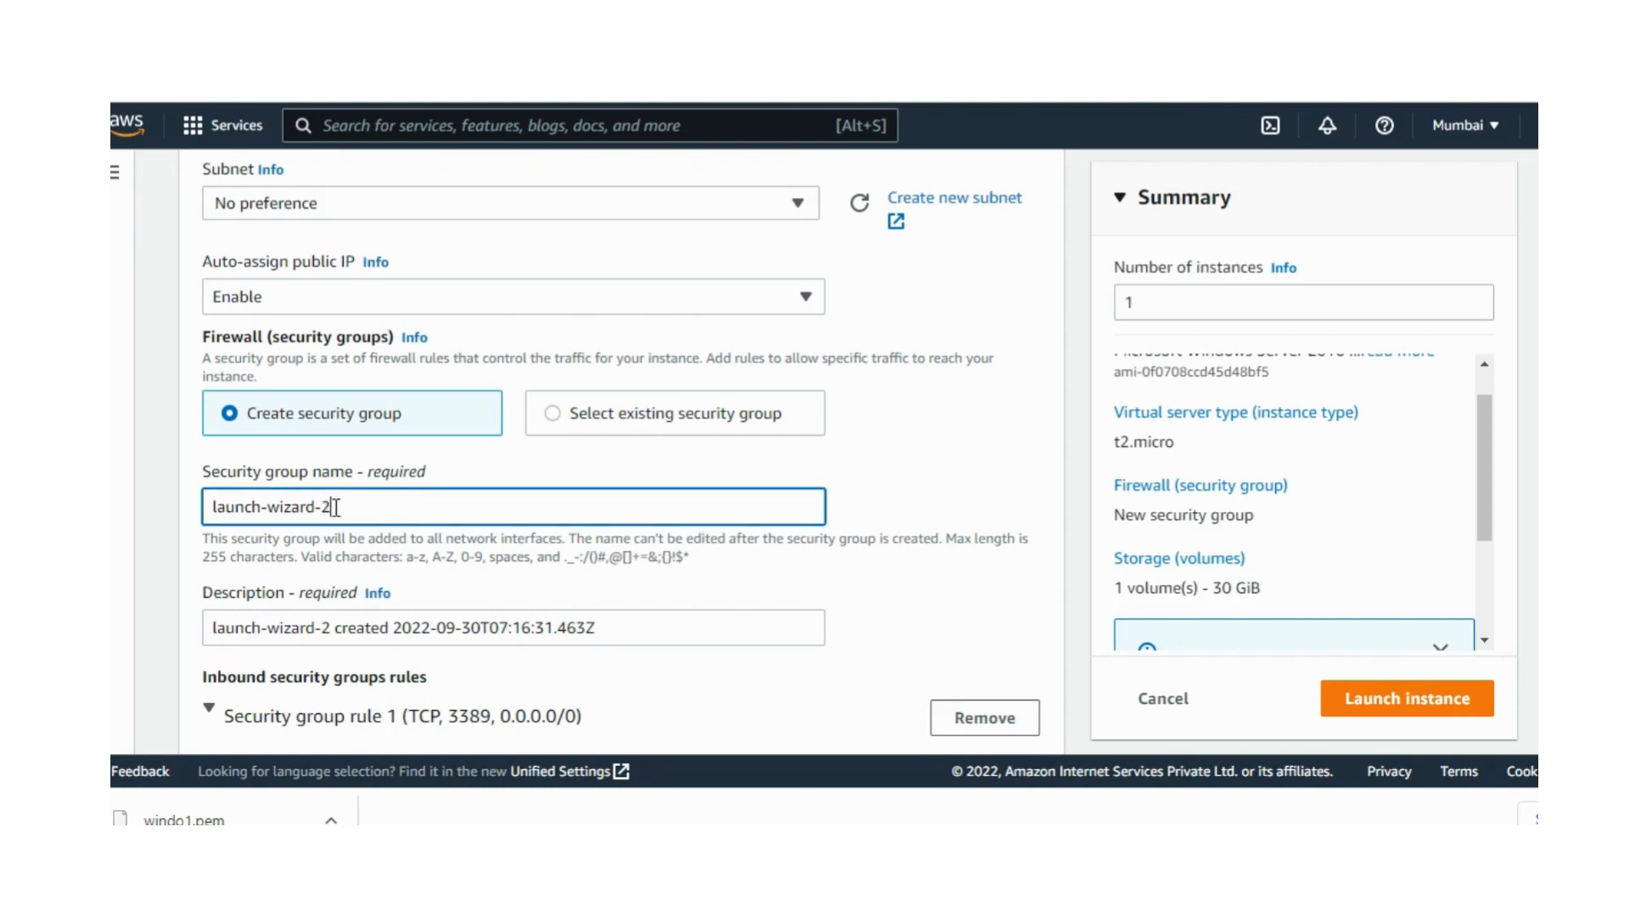
left_click(214, 506)
type("windows")
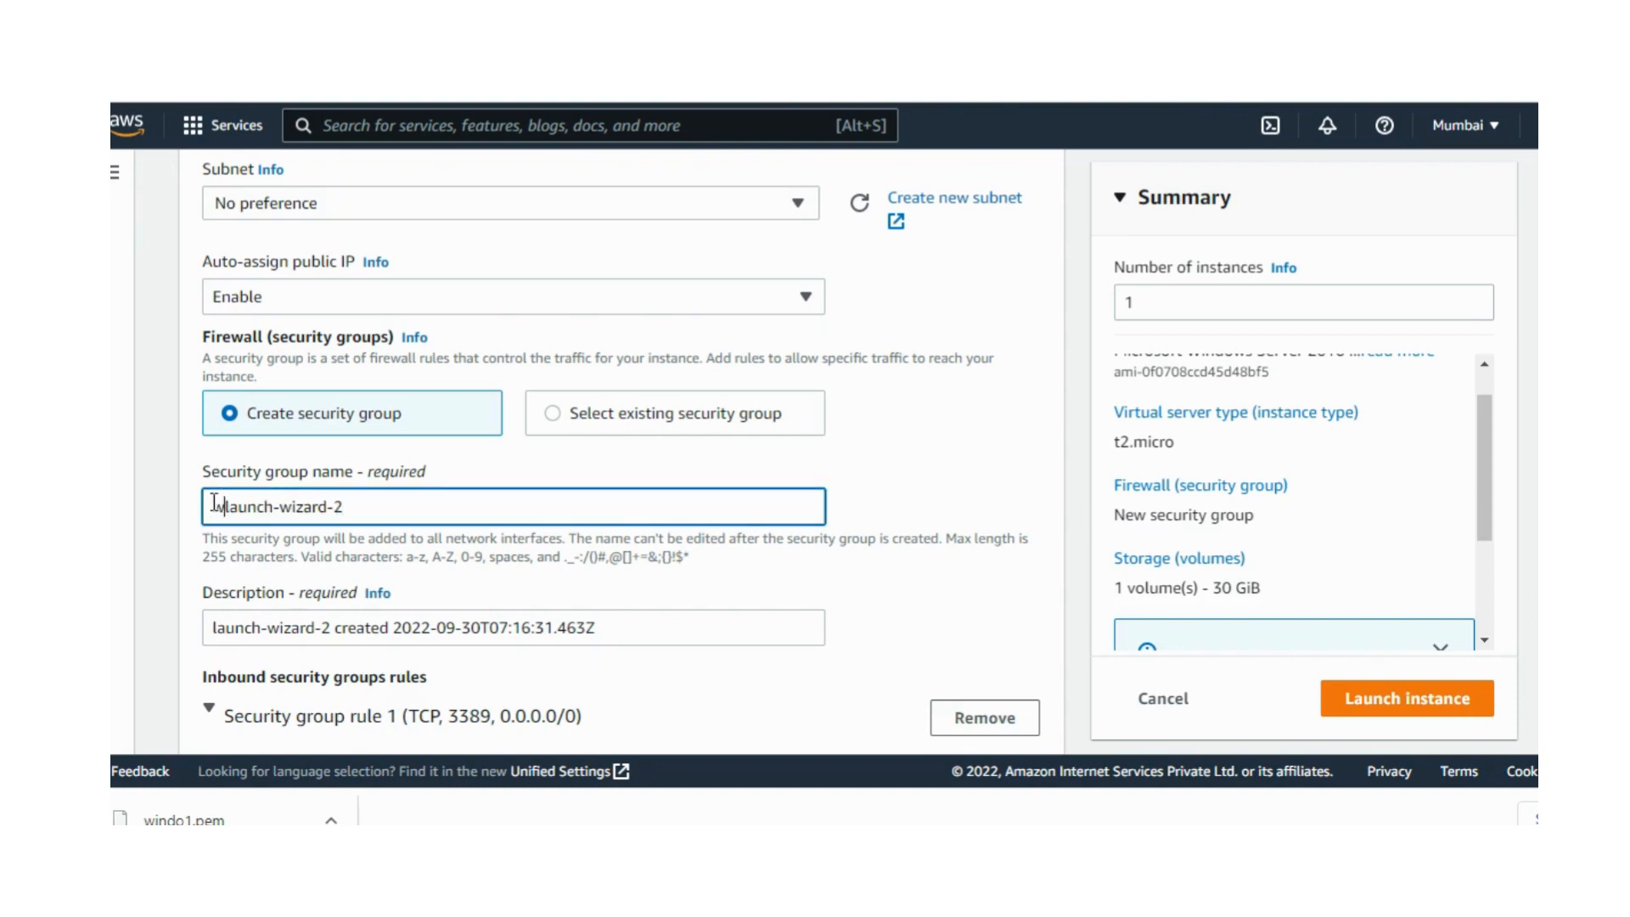
type("-")
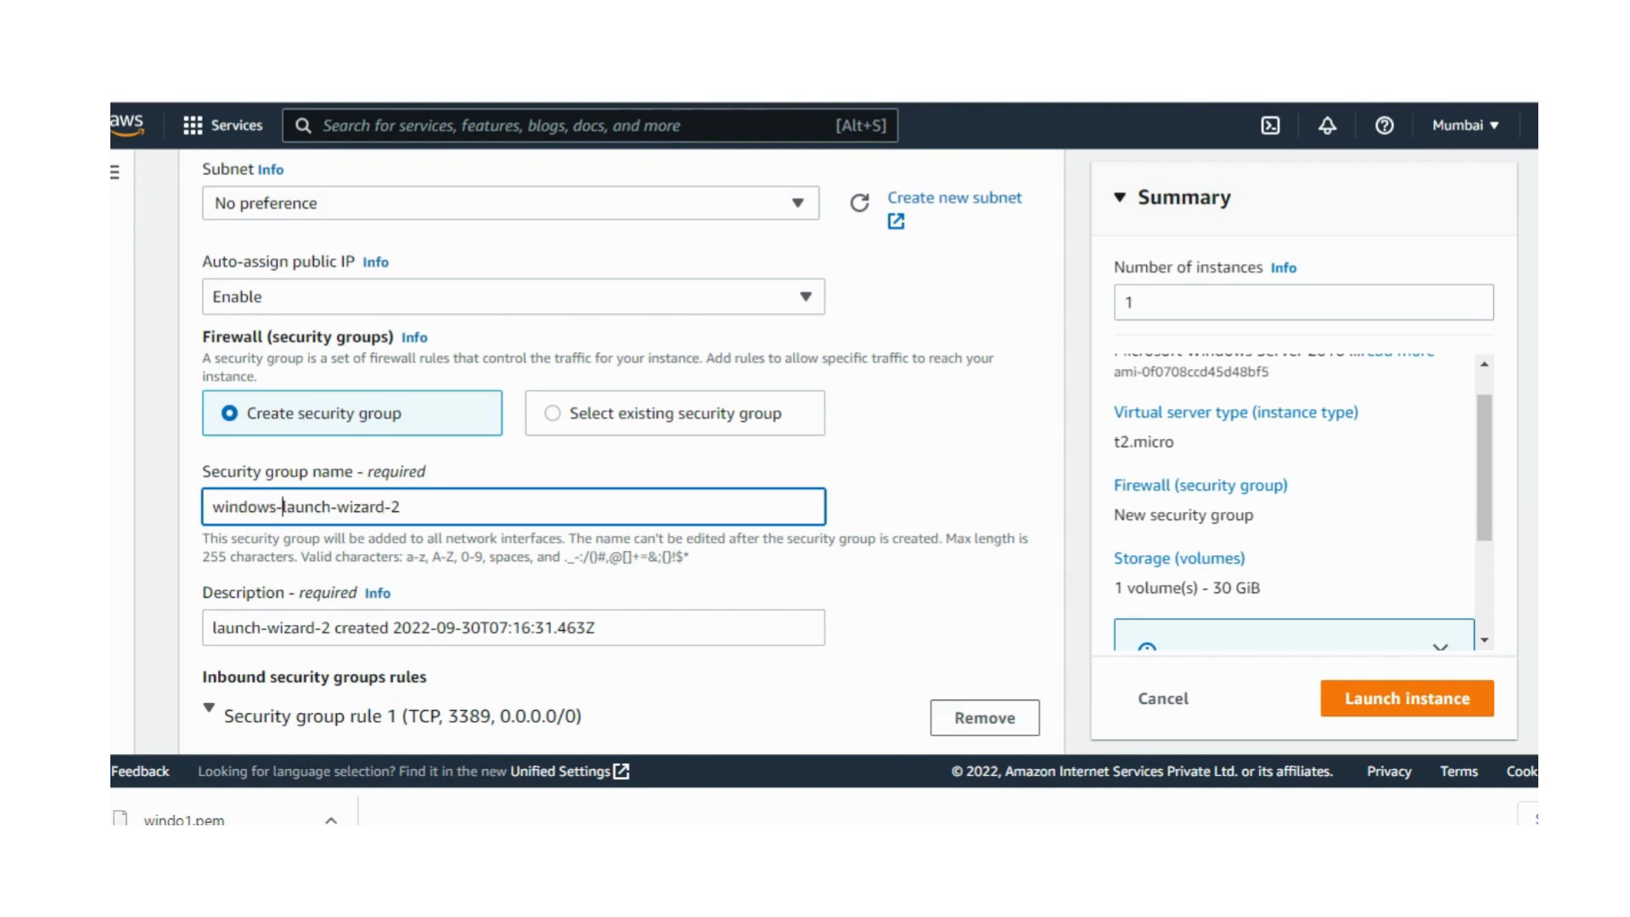
Step: Complete the security group name as windows-launch-wizard-2 and keep Anywhere as the source type of the rdp rule
scroll(619, 450, "down", 5)
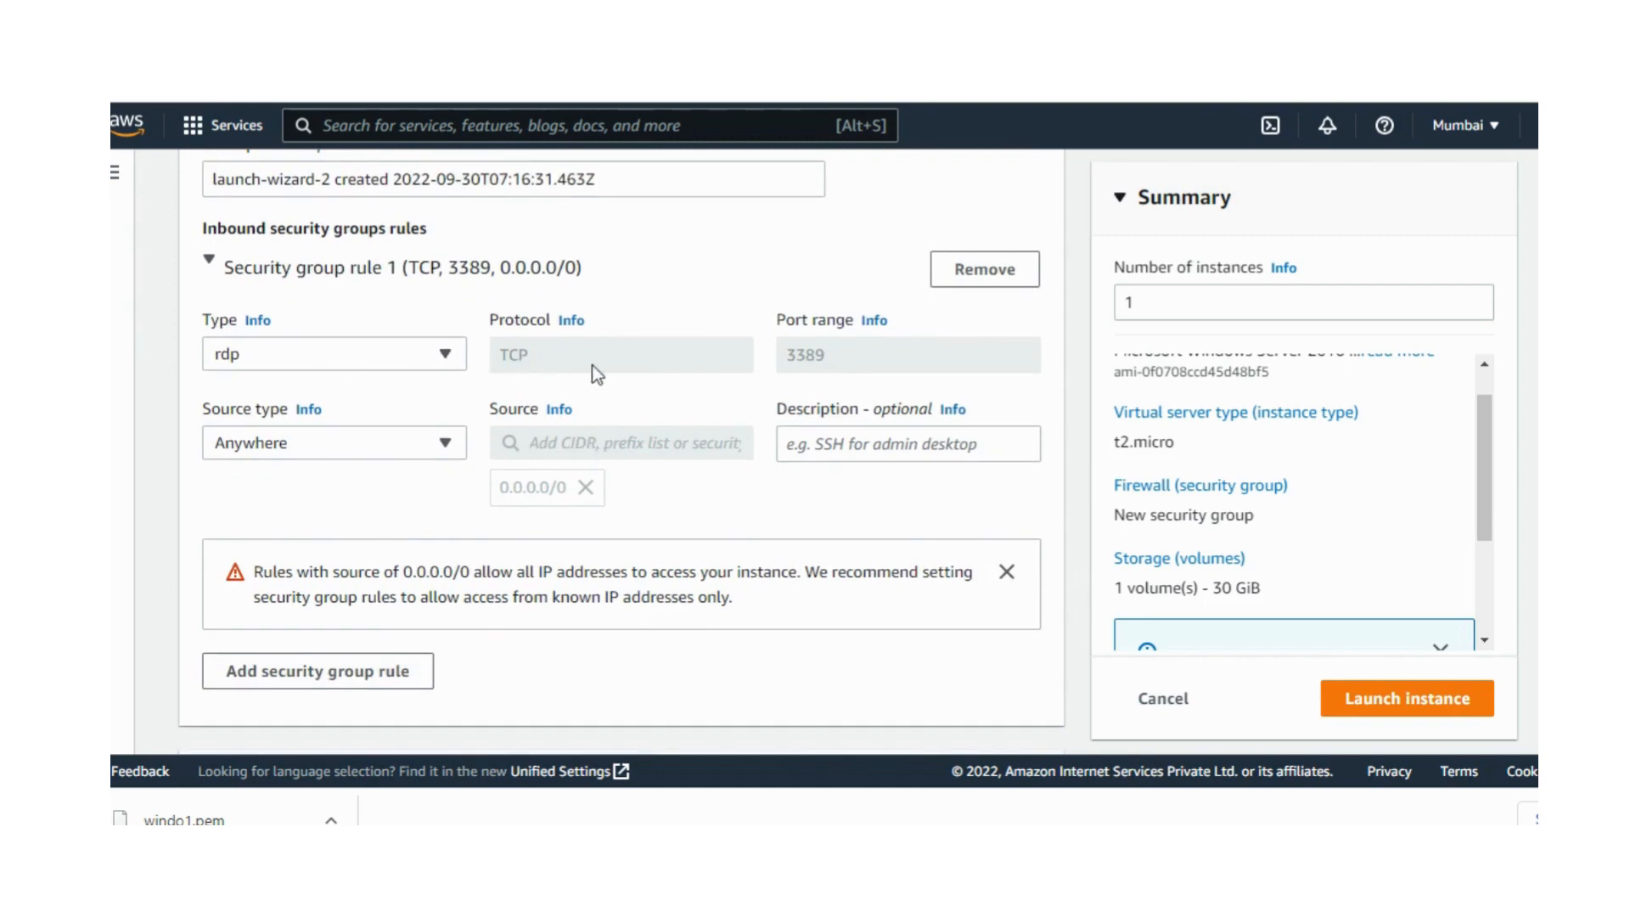
left_click(313, 445)
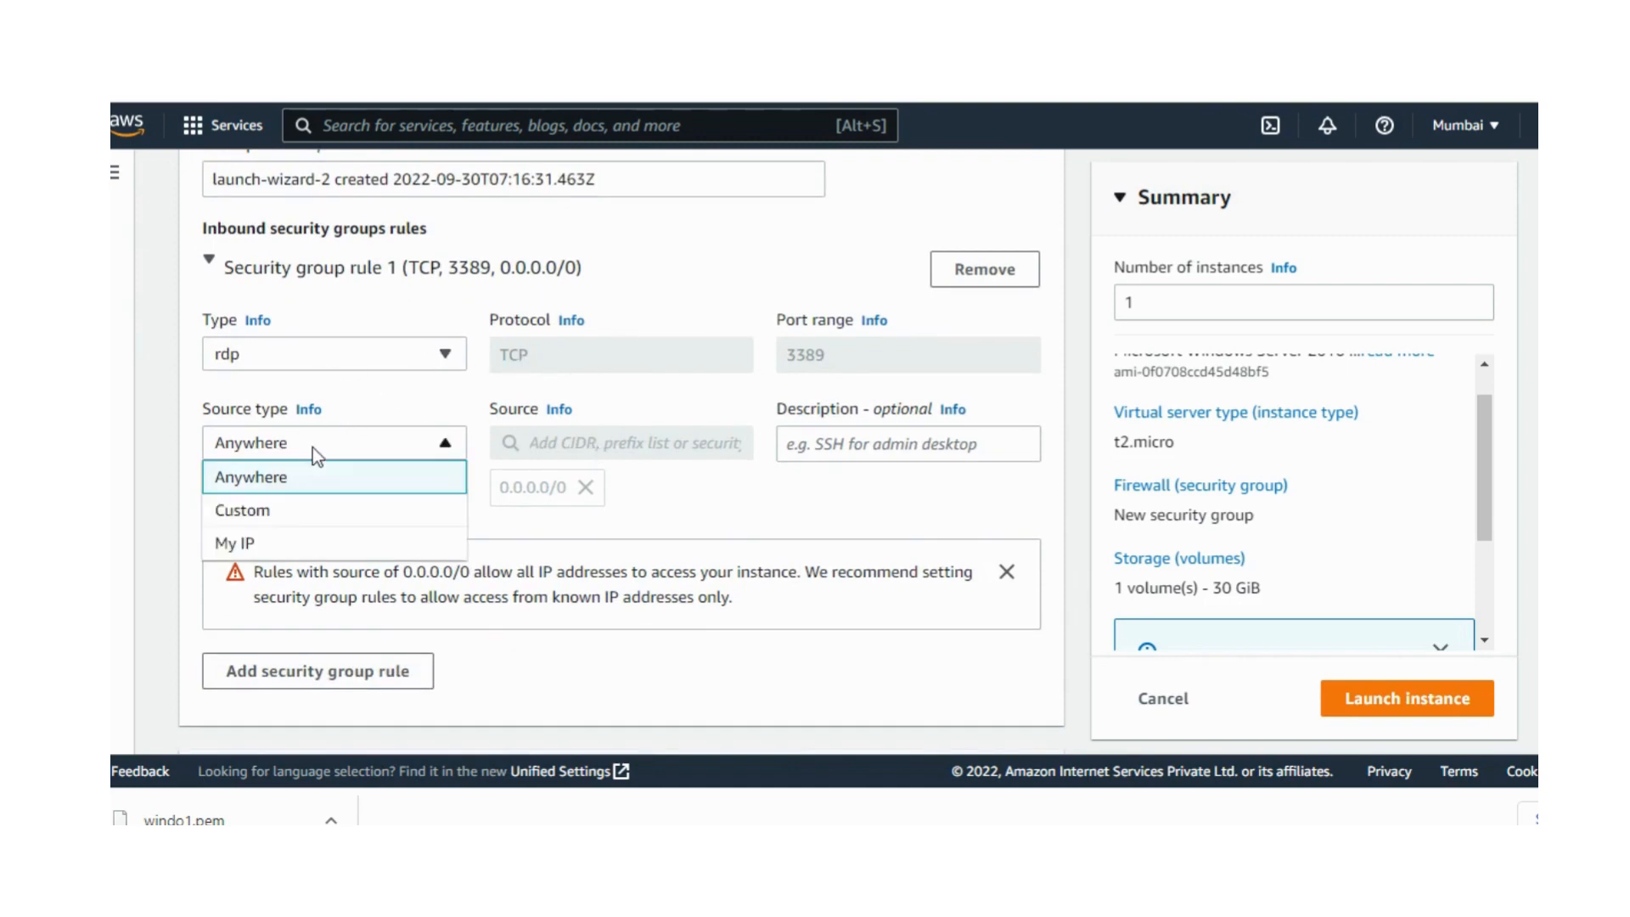
left_click(312, 446)
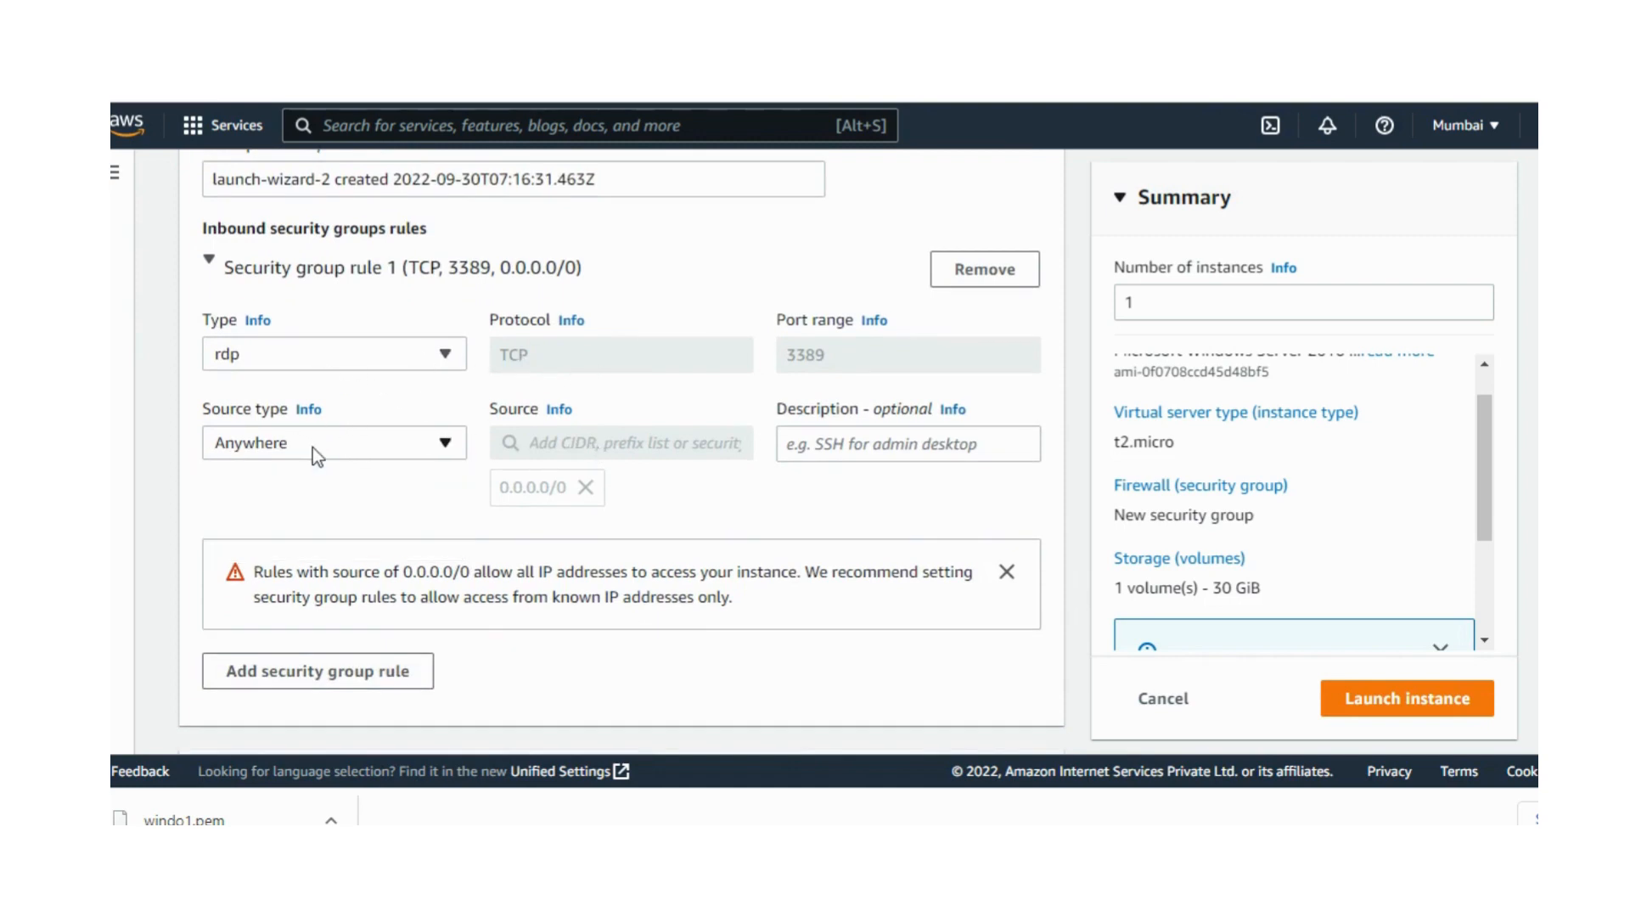
Step: Add a second inbound security group rule of type HTTP with source type Anywhere
left_click(352, 677)
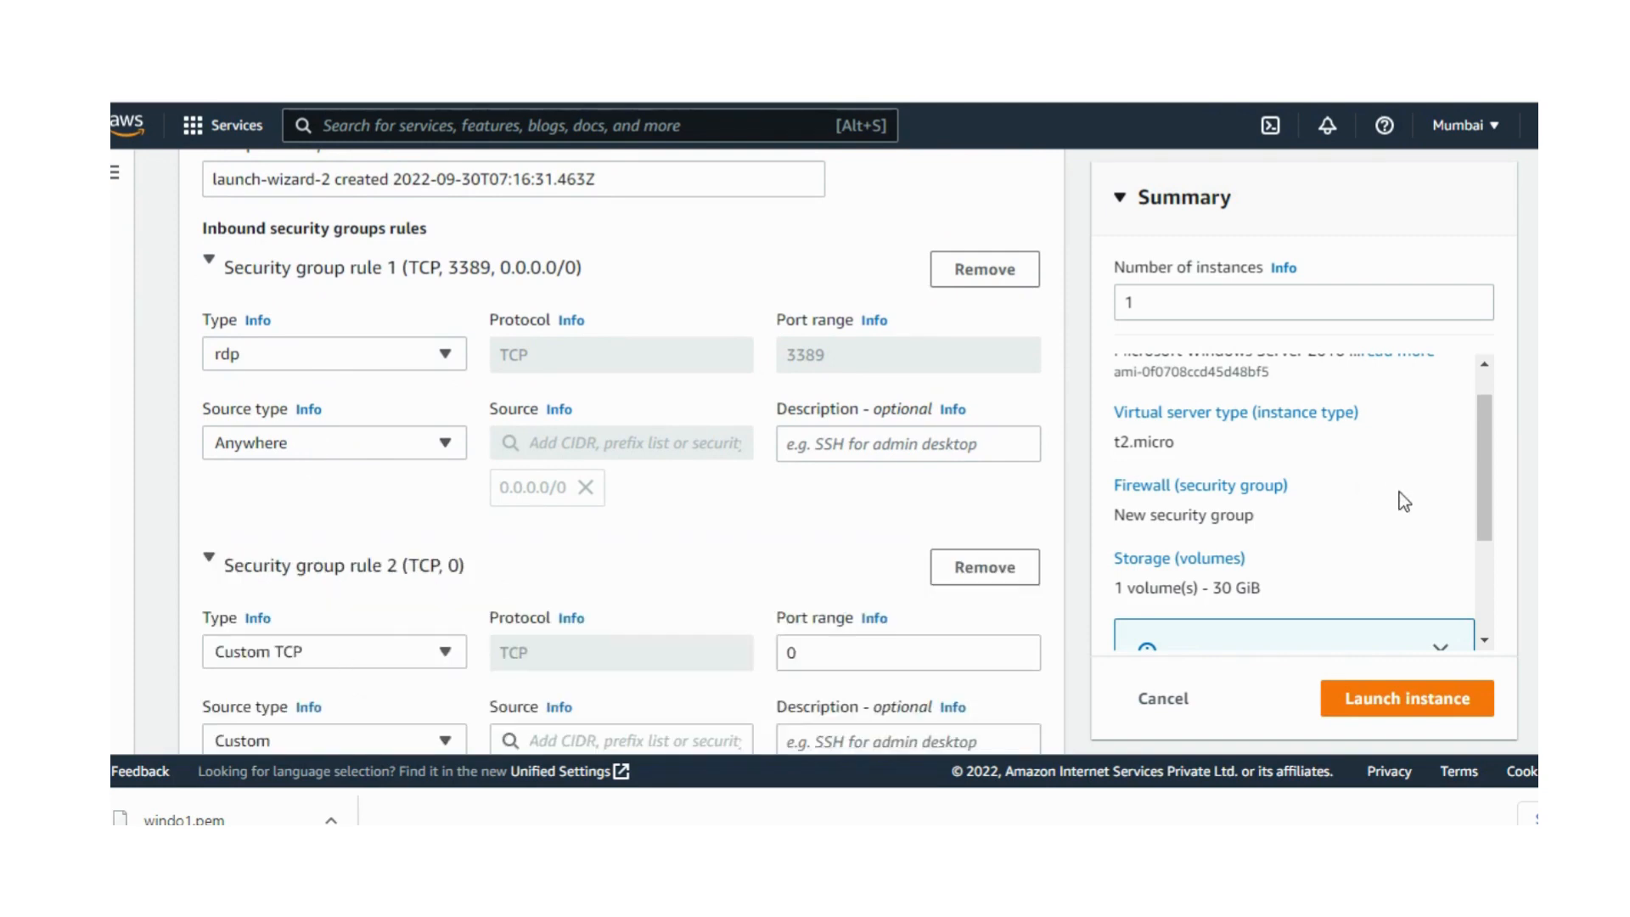
scroll(621, 450, "down", 4)
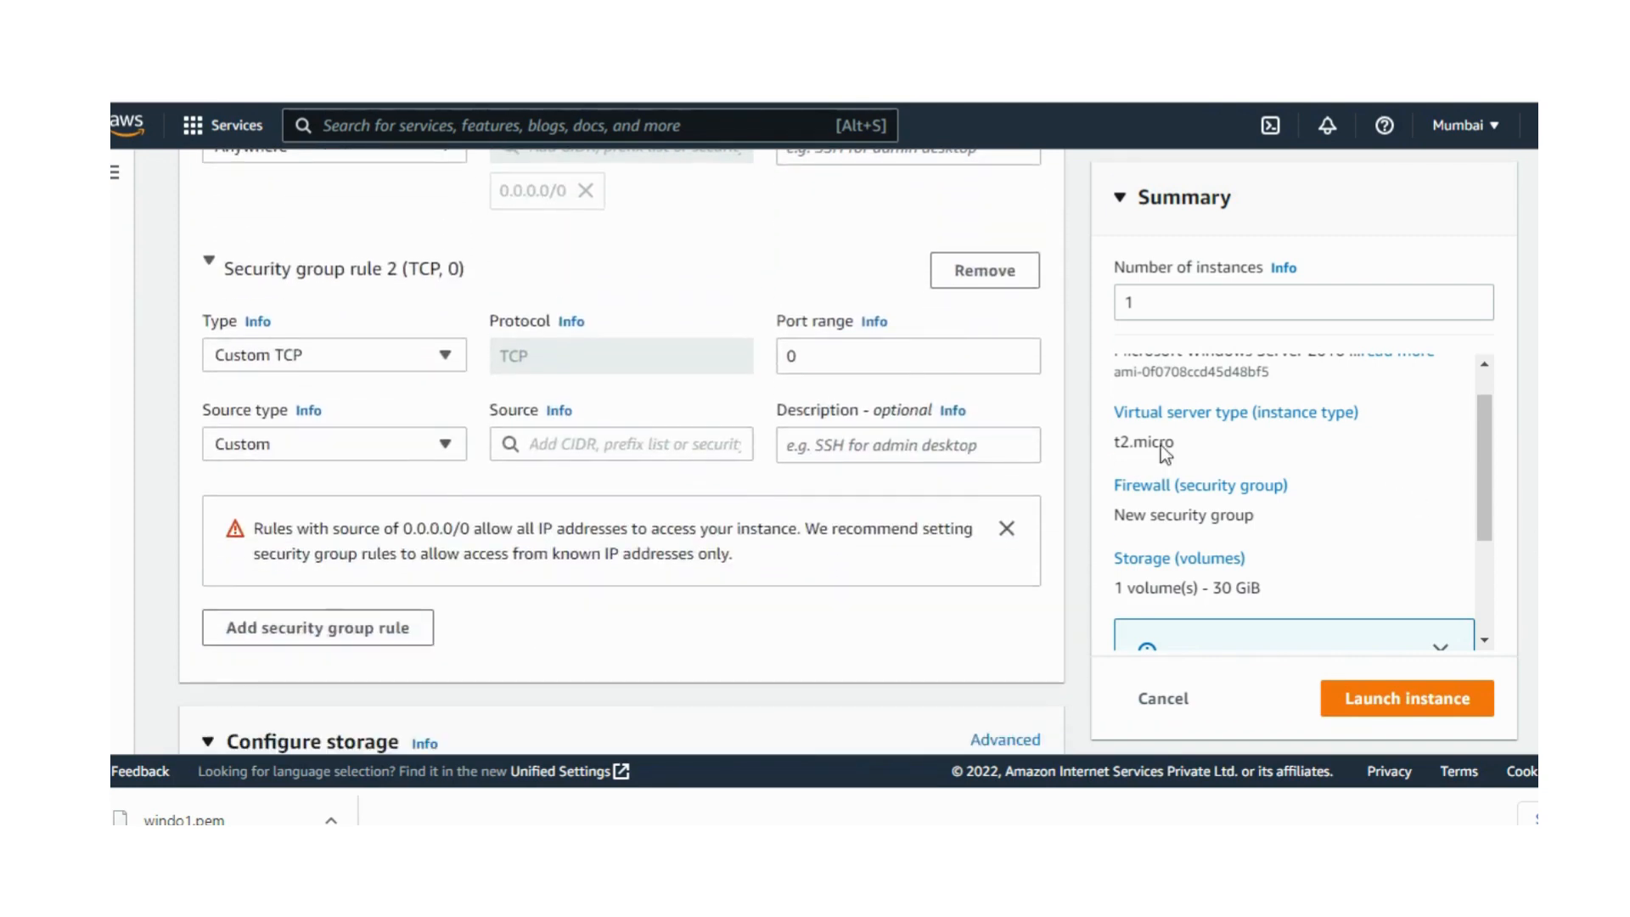
left_click(360, 350)
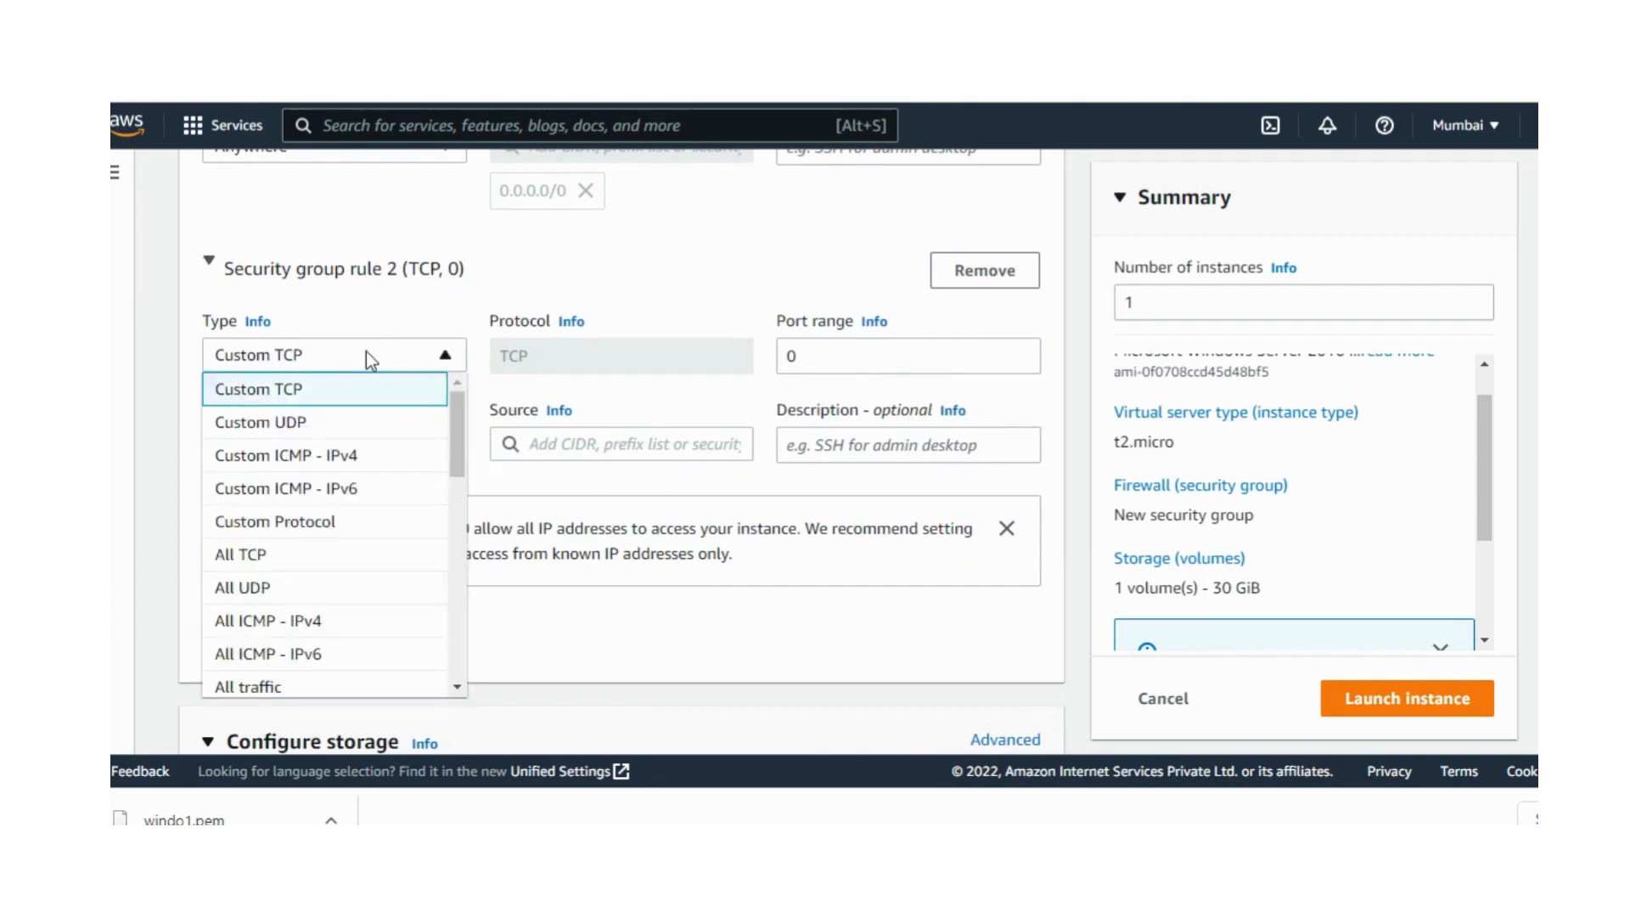
left_click_drag(455, 420, 455, 444)
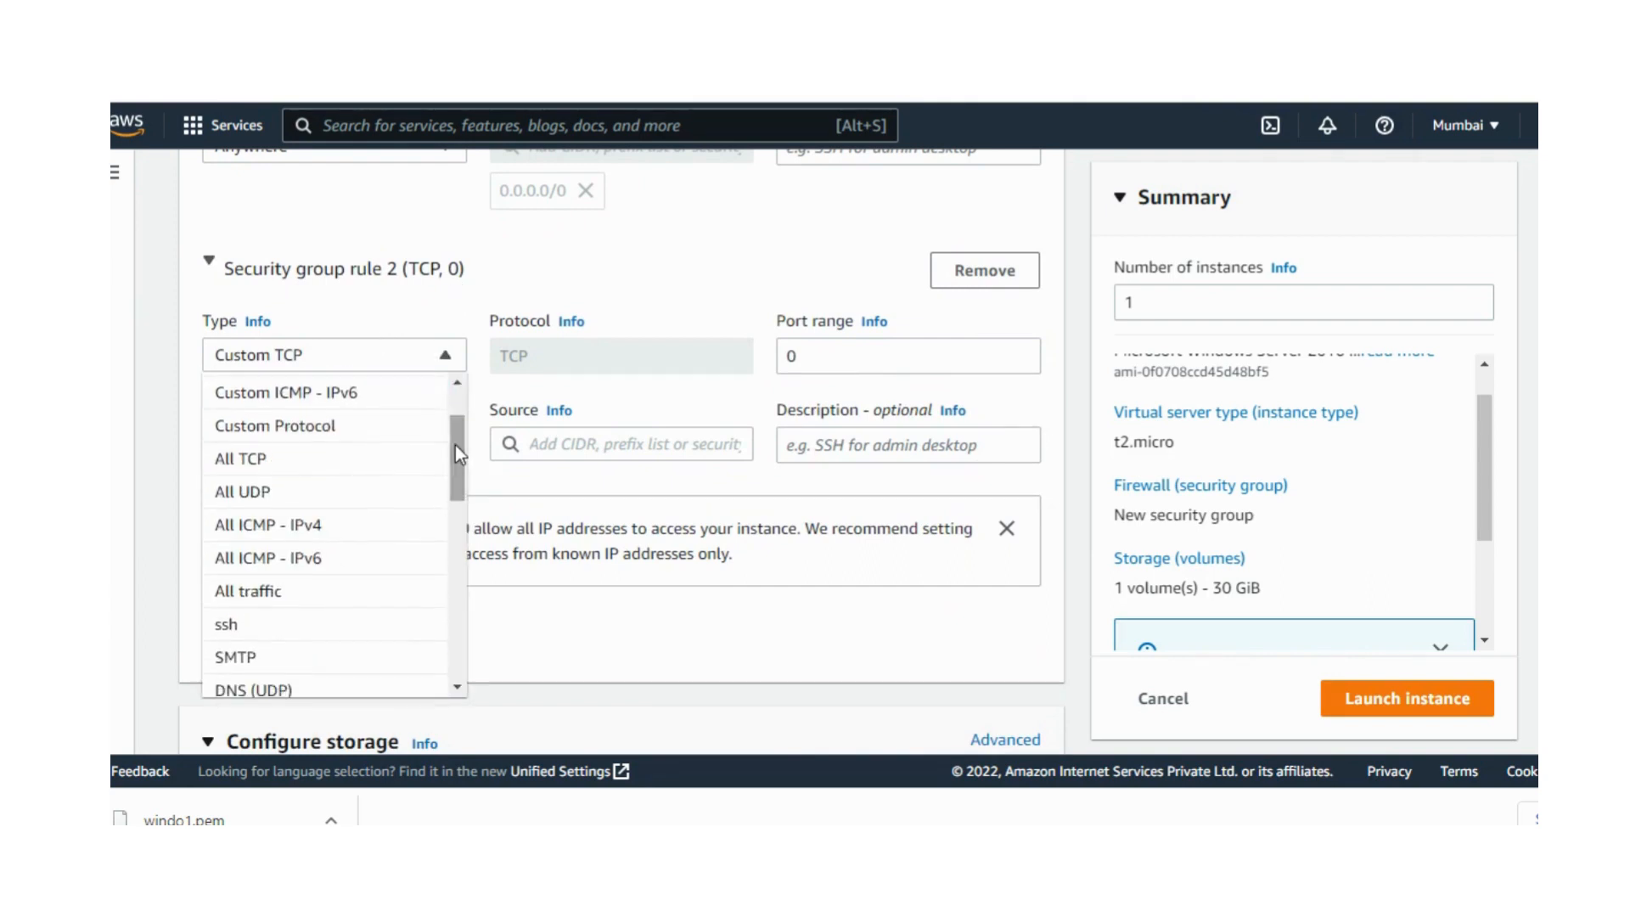
key("h")
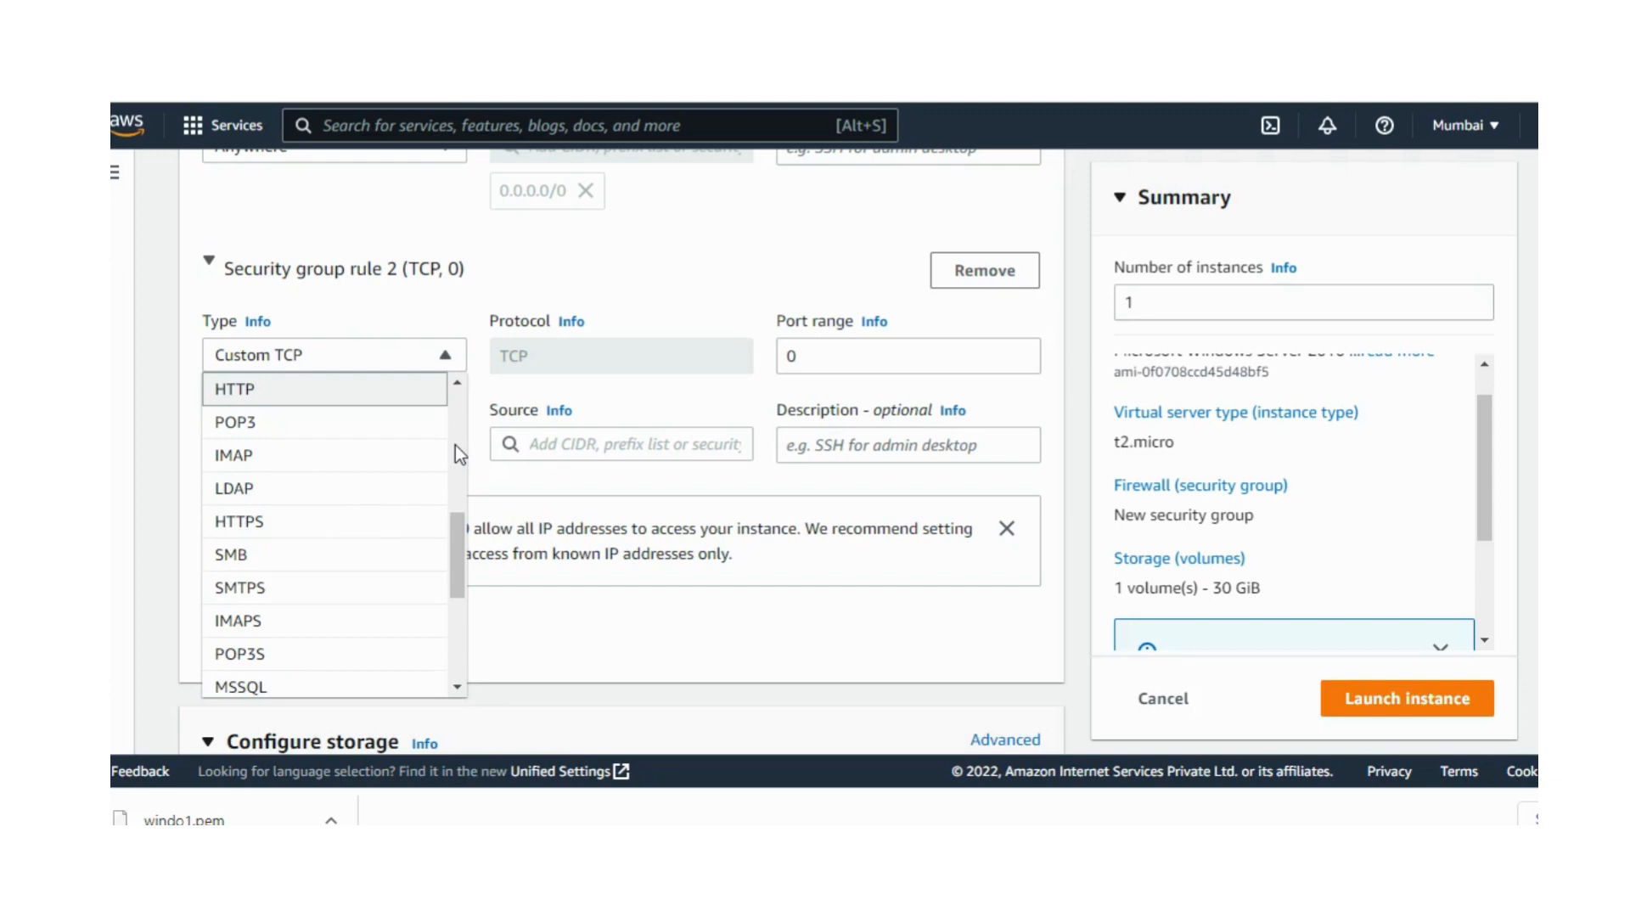
left_click(365, 388)
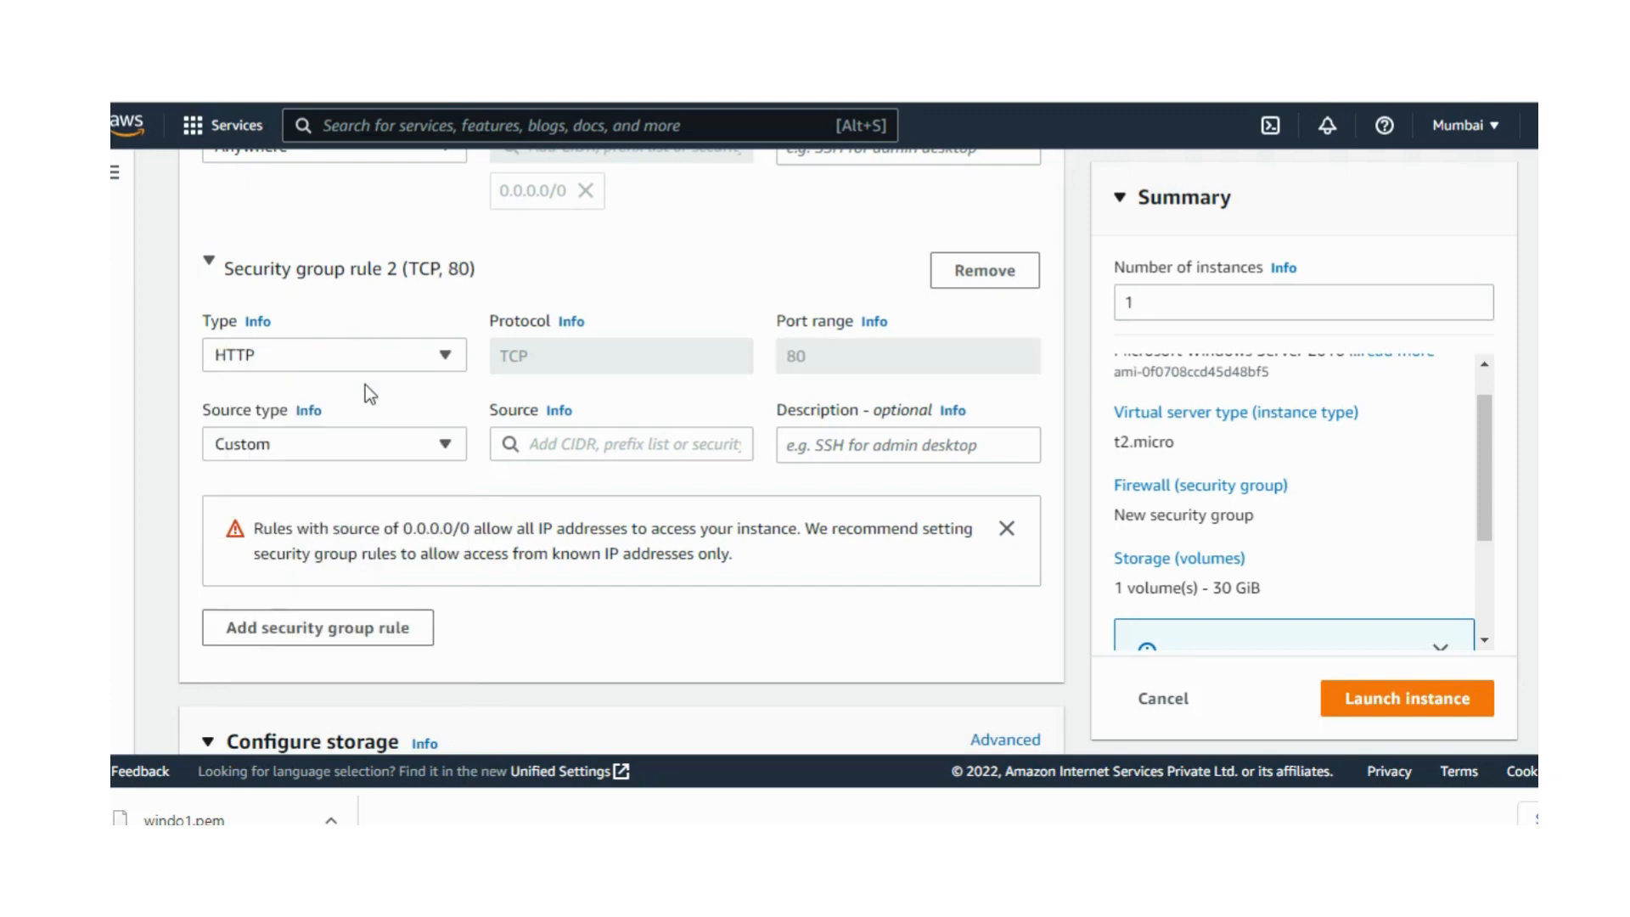
left_click(431, 439)
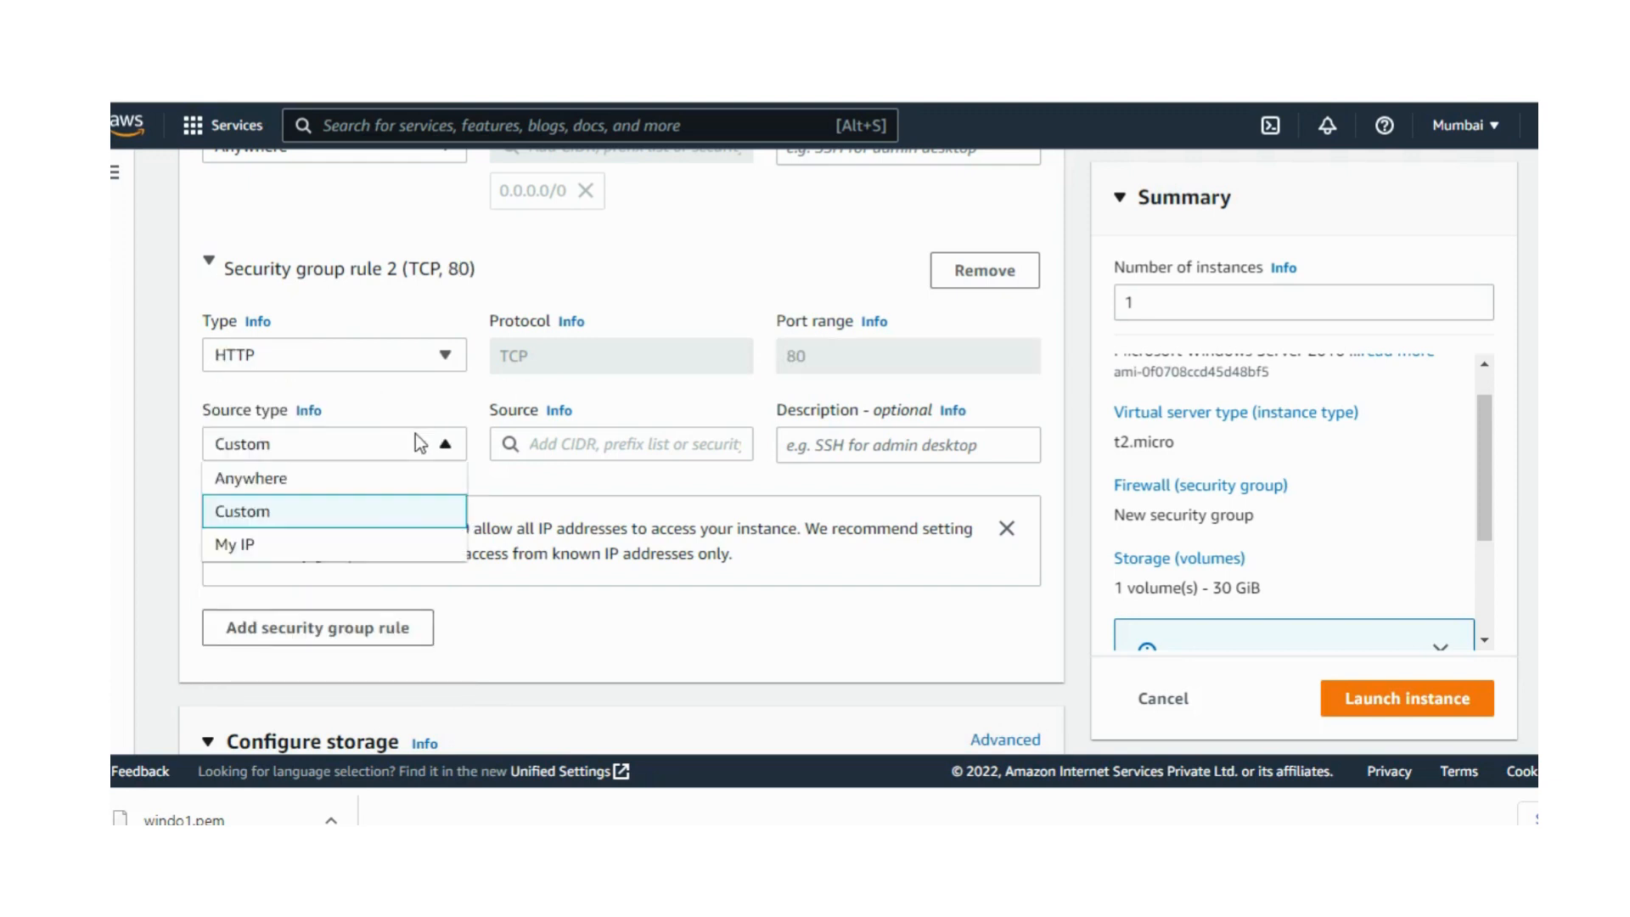
left_click(346, 494)
Step: Add a third inbound security group rule of type HTTPS with source type Anywhere
left_click(345, 672)
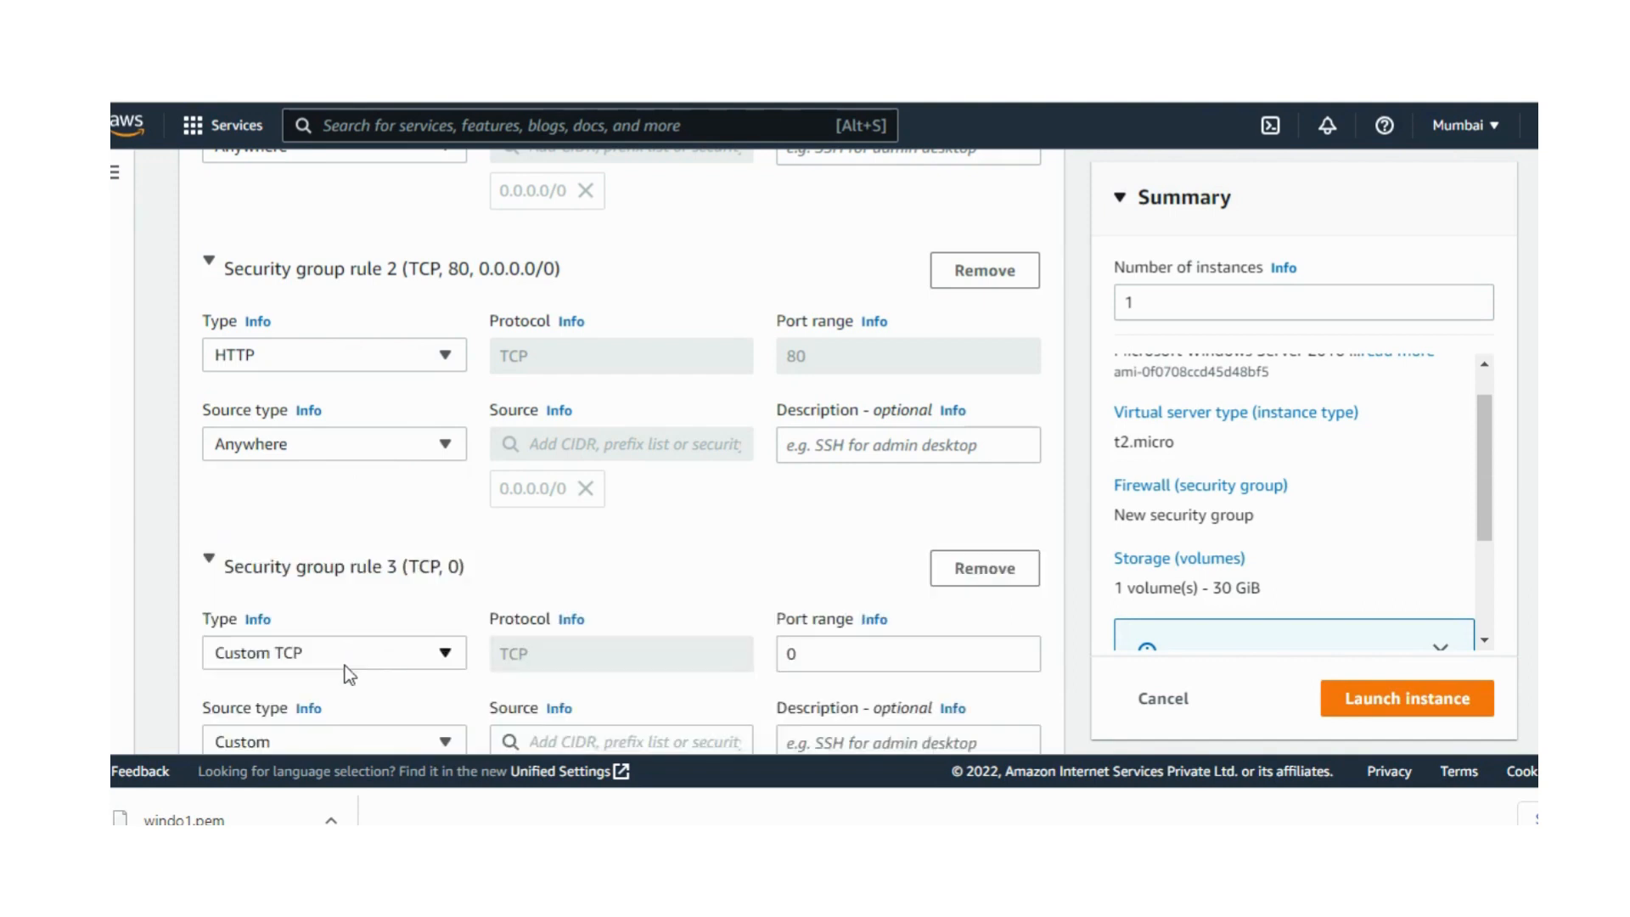
left_click(370, 652)
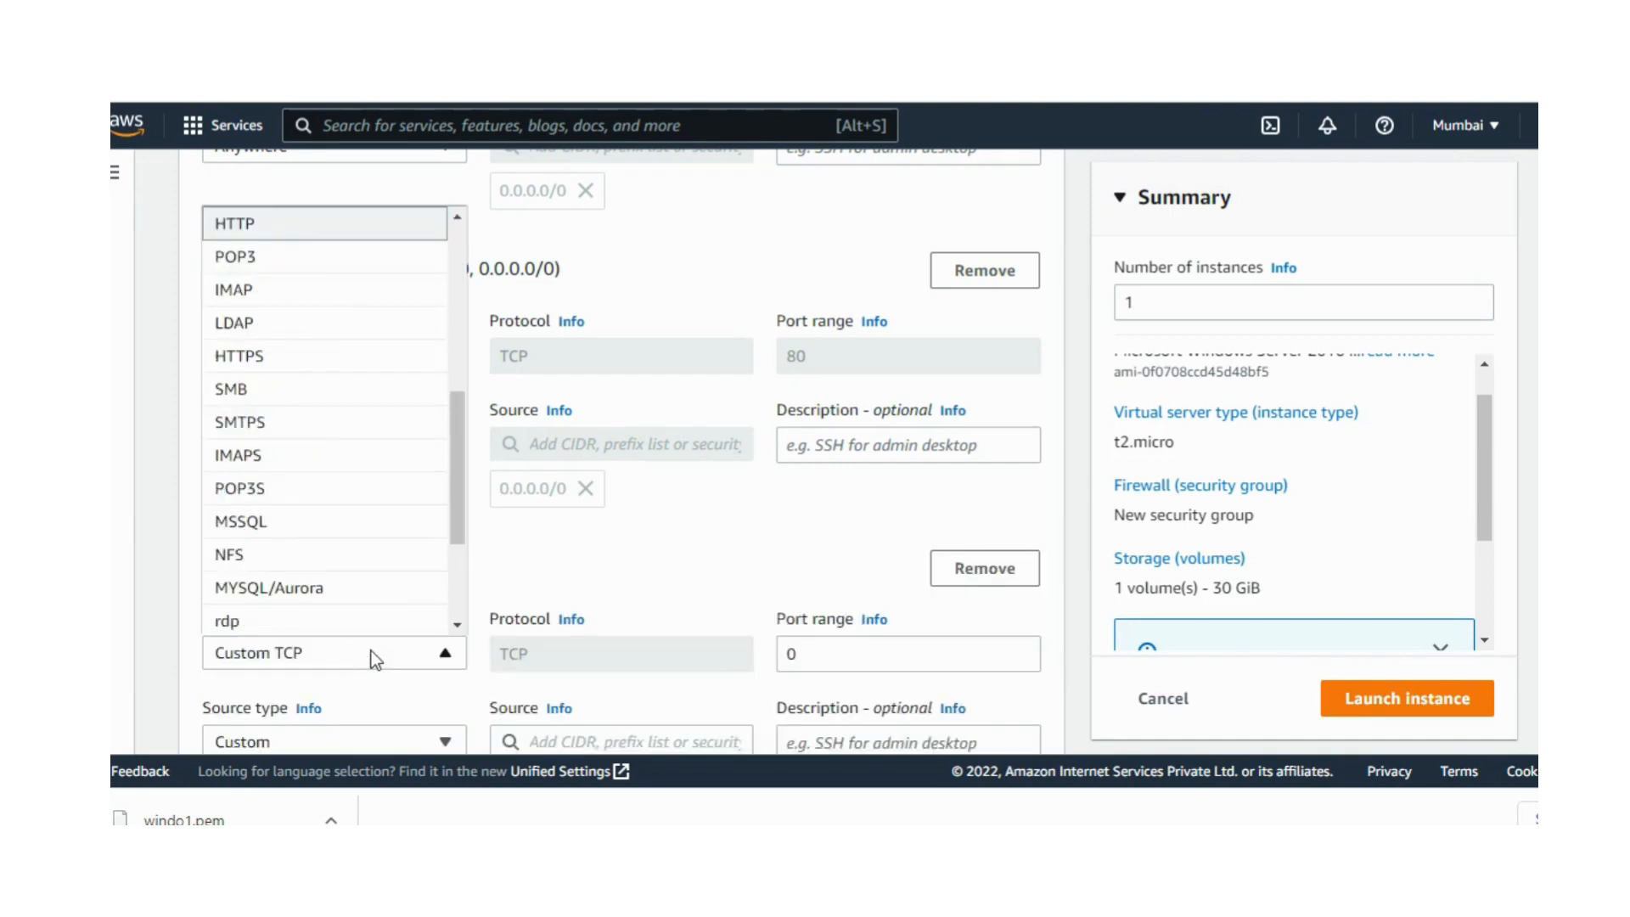
key("o")
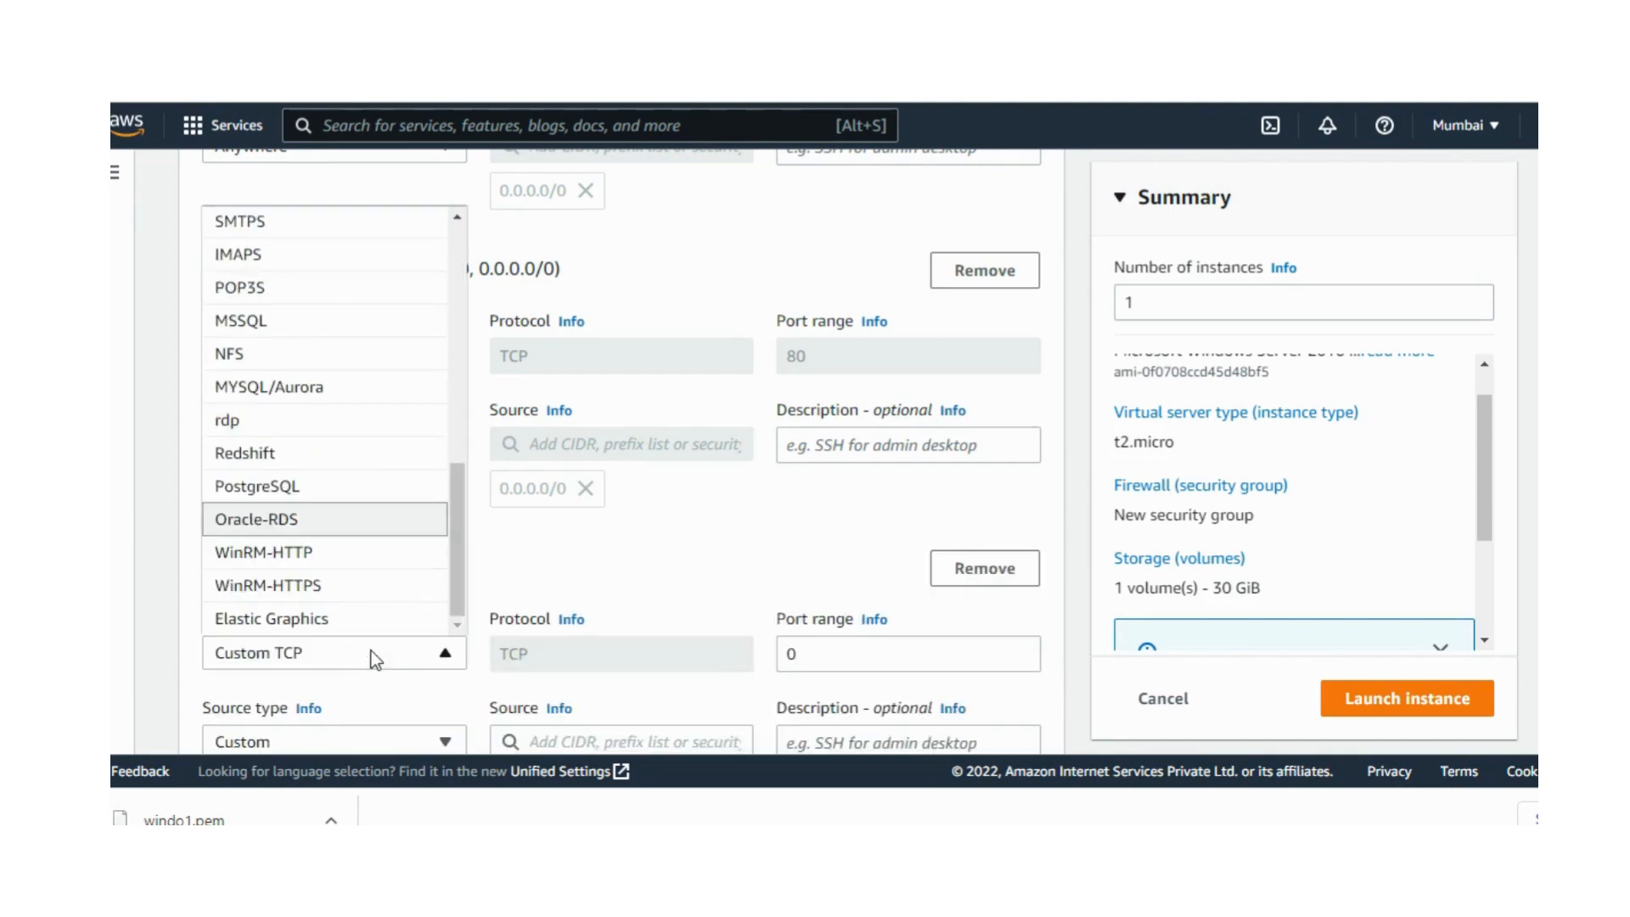
key("p")
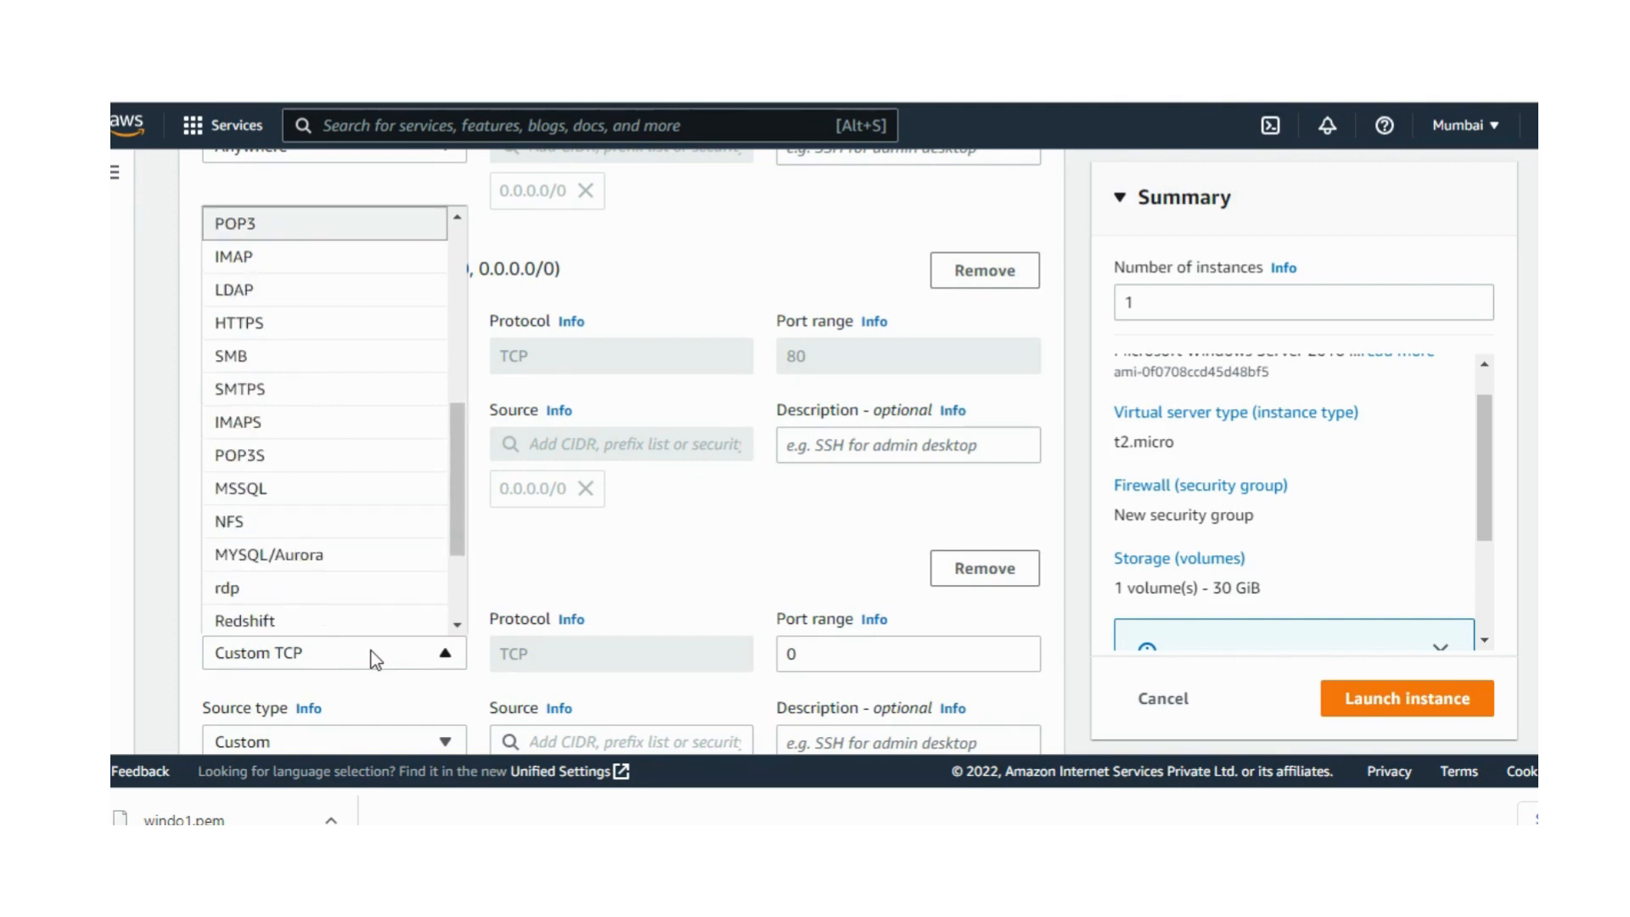
left_click(273, 323)
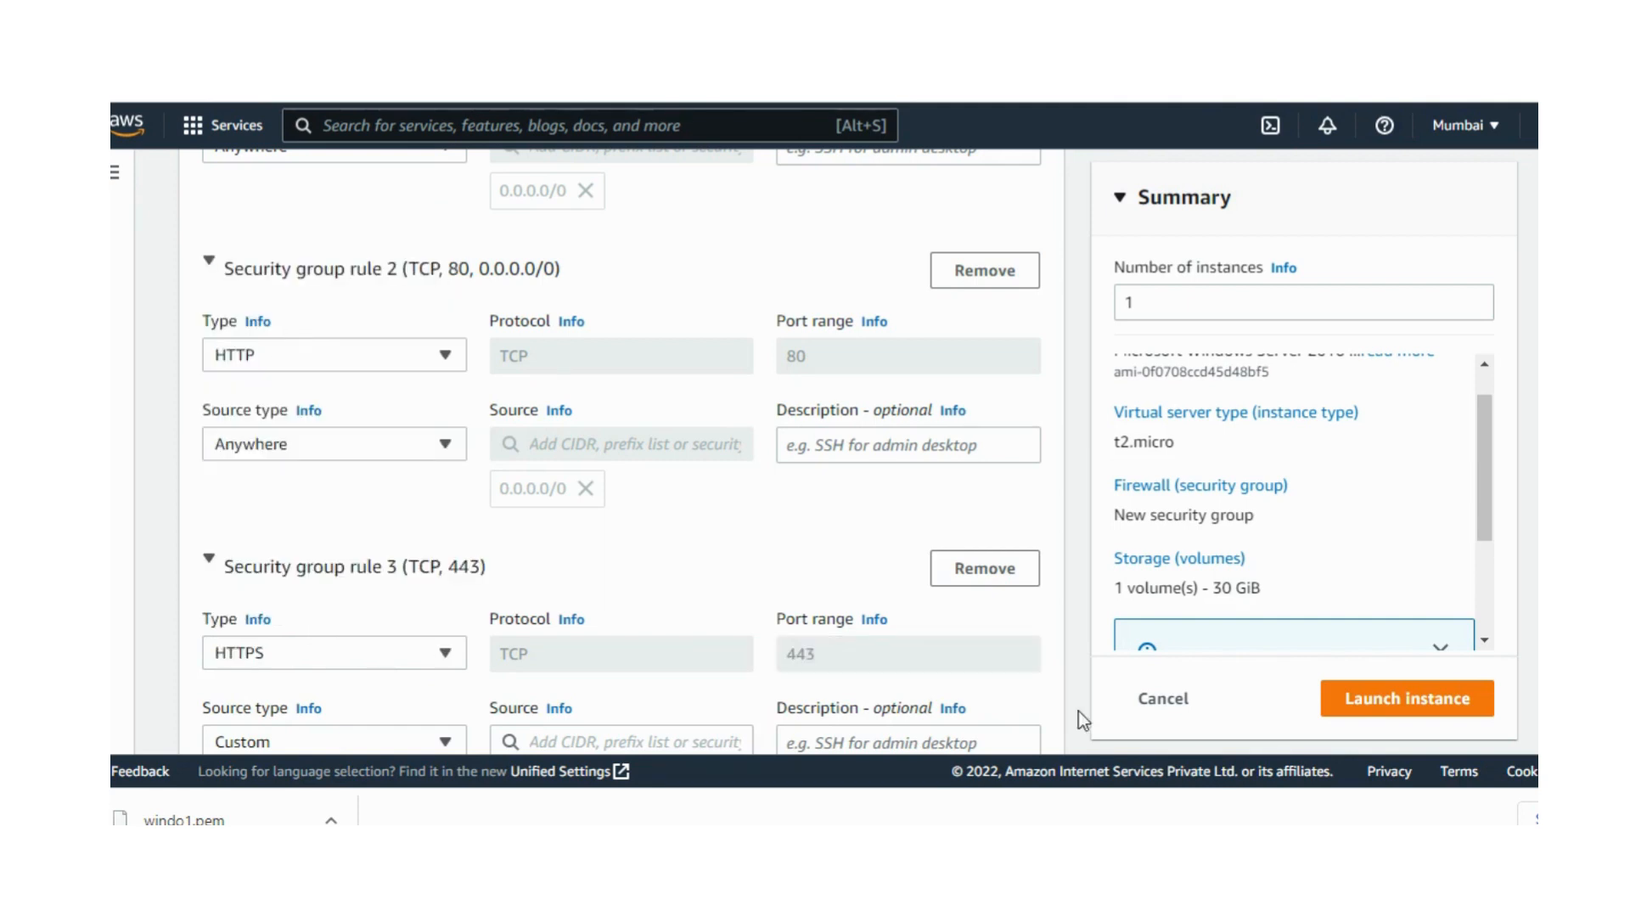
scroll(623, 450, "down", 4)
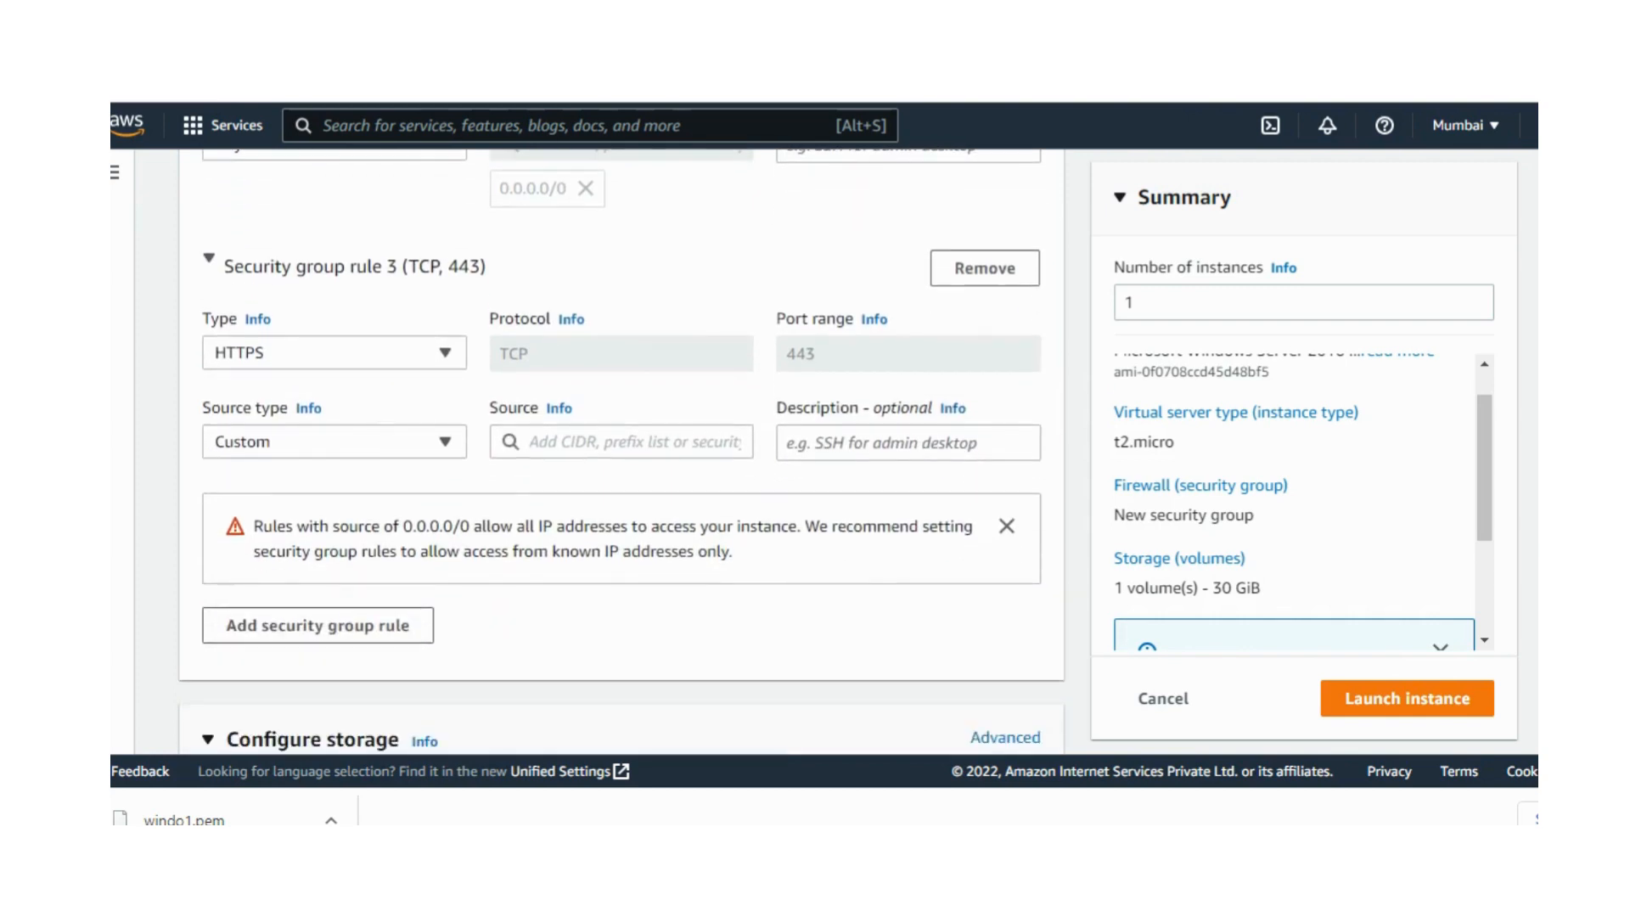
left_click(401, 456)
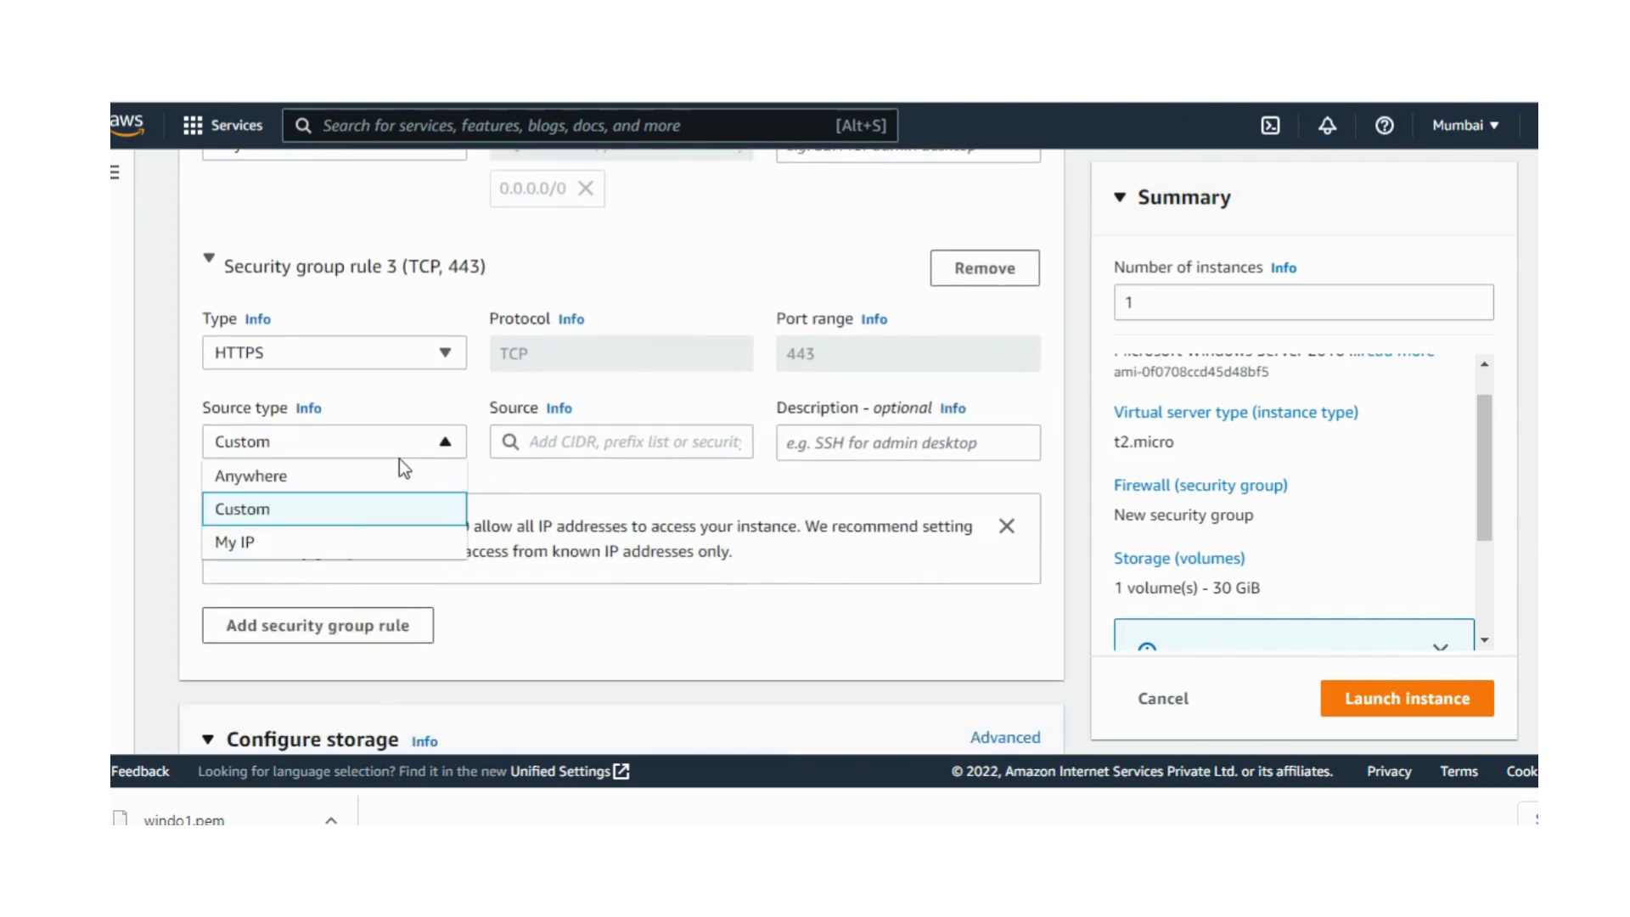
left_click(347, 484)
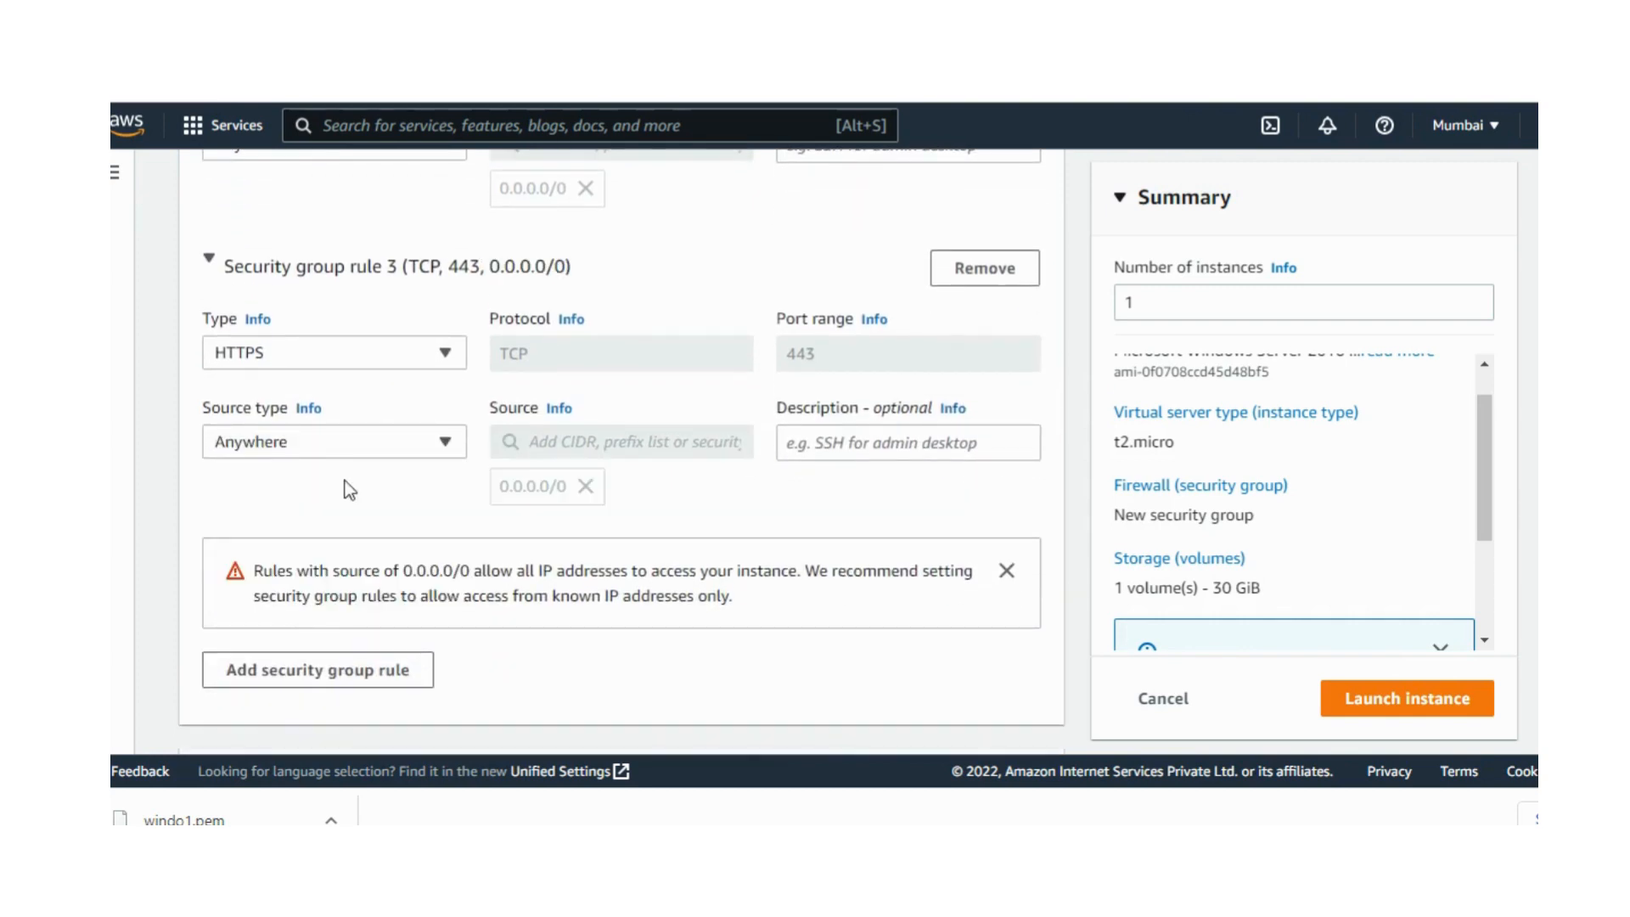
Step: Add a fourth inbound security group rule of type ssh with source type Anywhere
left_click(342, 670)
left_click(332, 656)
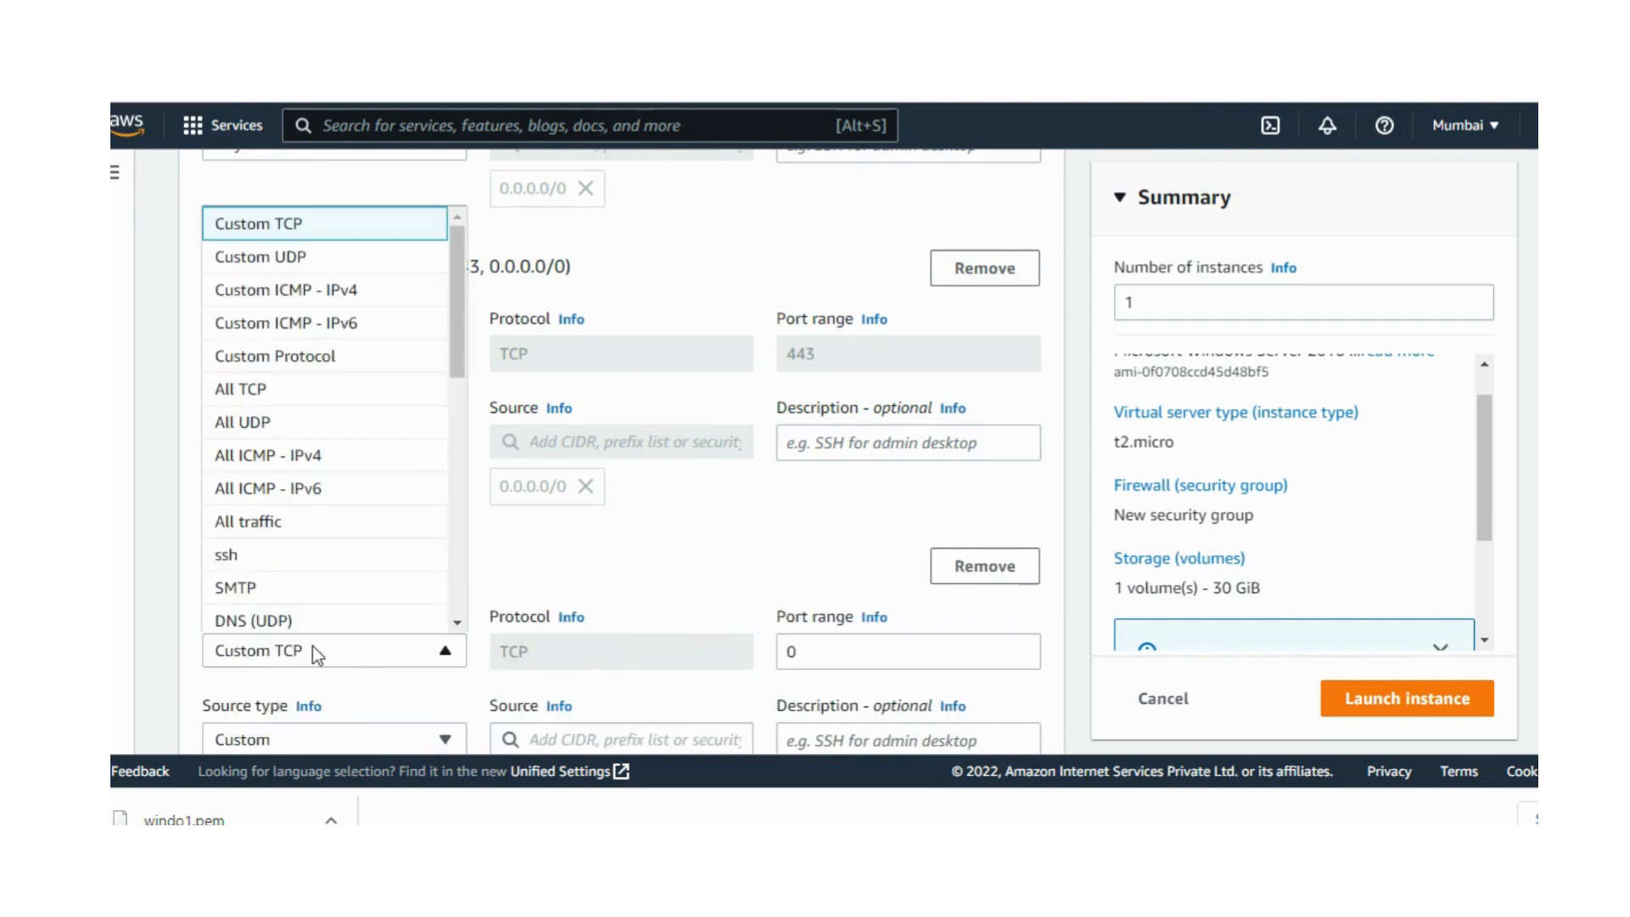
key("s")
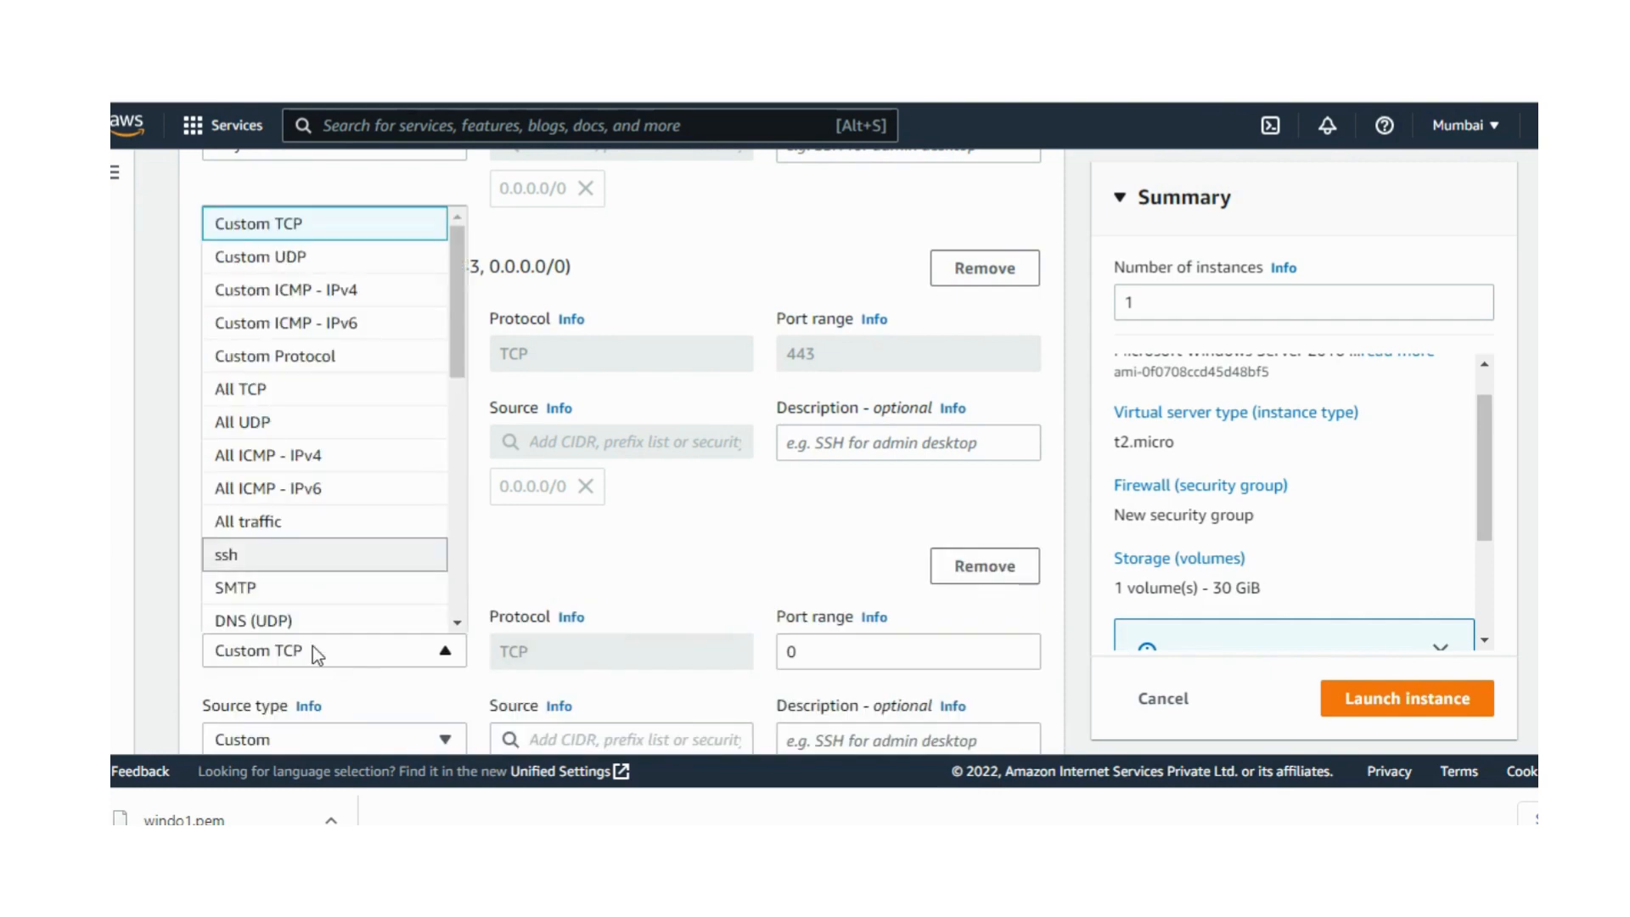
left_click(242, 556)
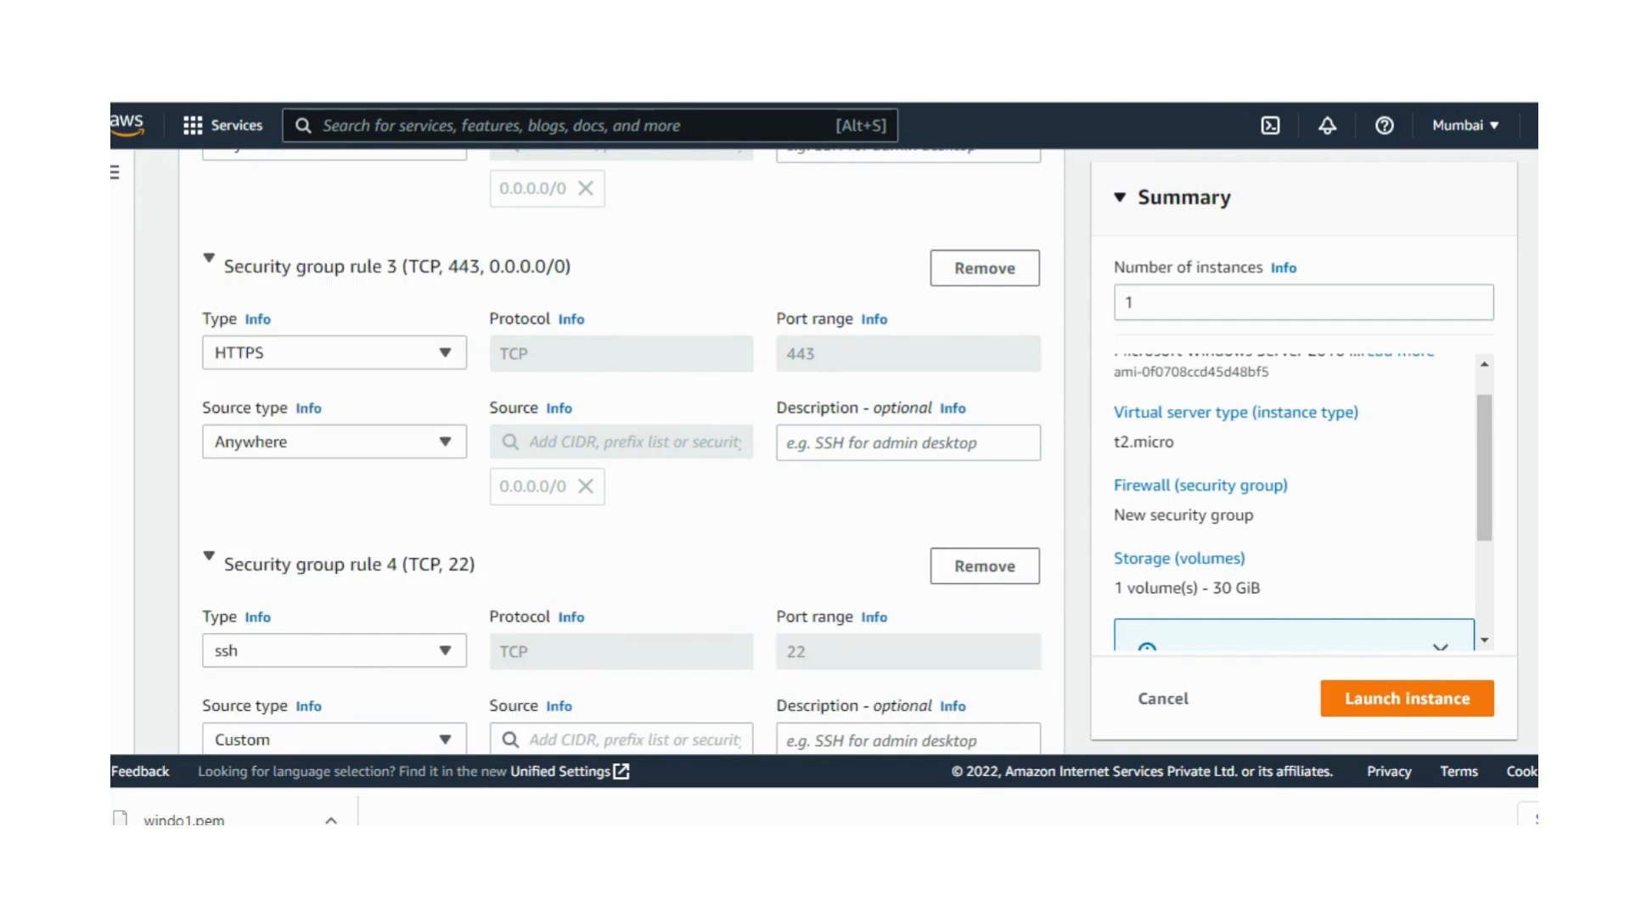
scroll(399, 214, "down", 6)
left_click(399, 214)
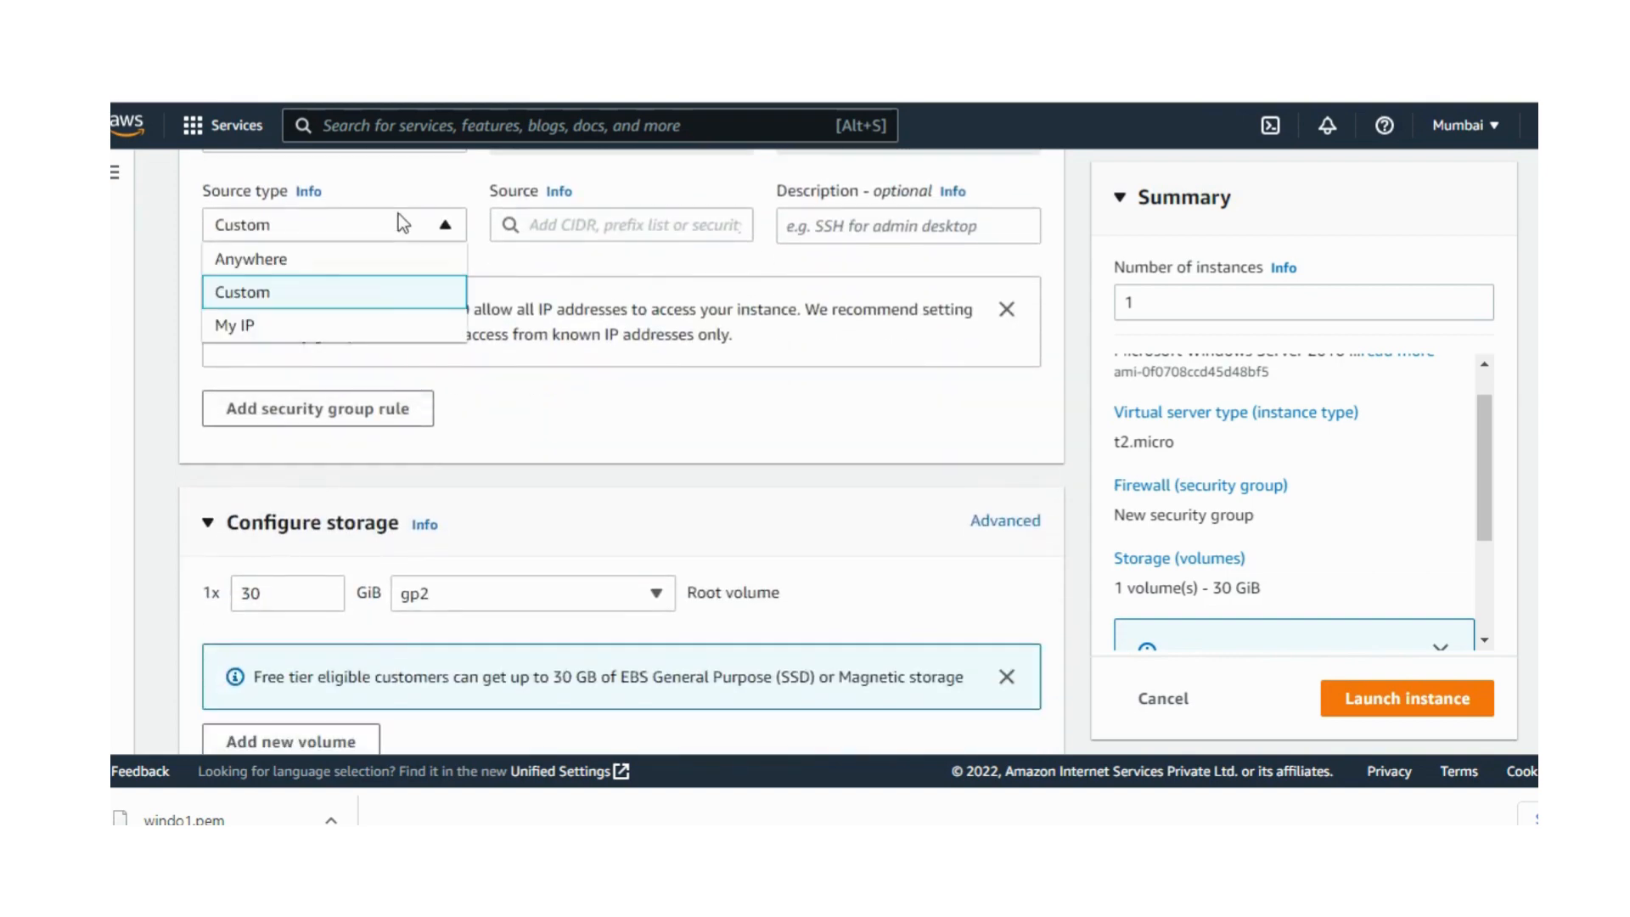
left_click(374, 259)
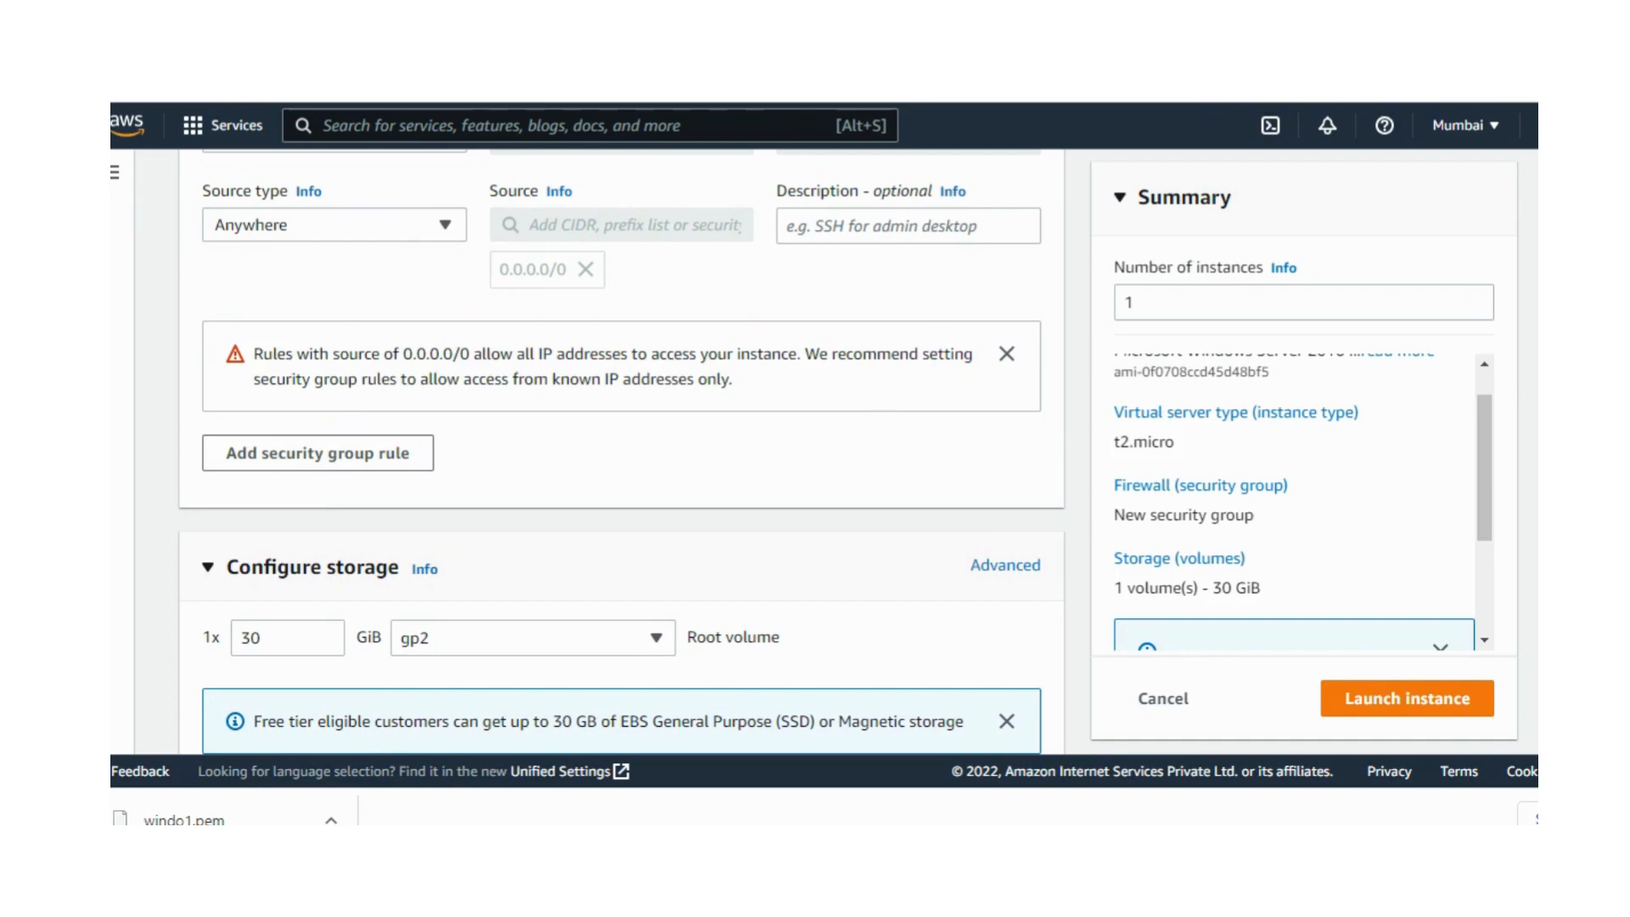
Step: Keep the 30 GiB gp2 root volume, review the summary and launch the instance
scroll(621, 450, "down", 3)
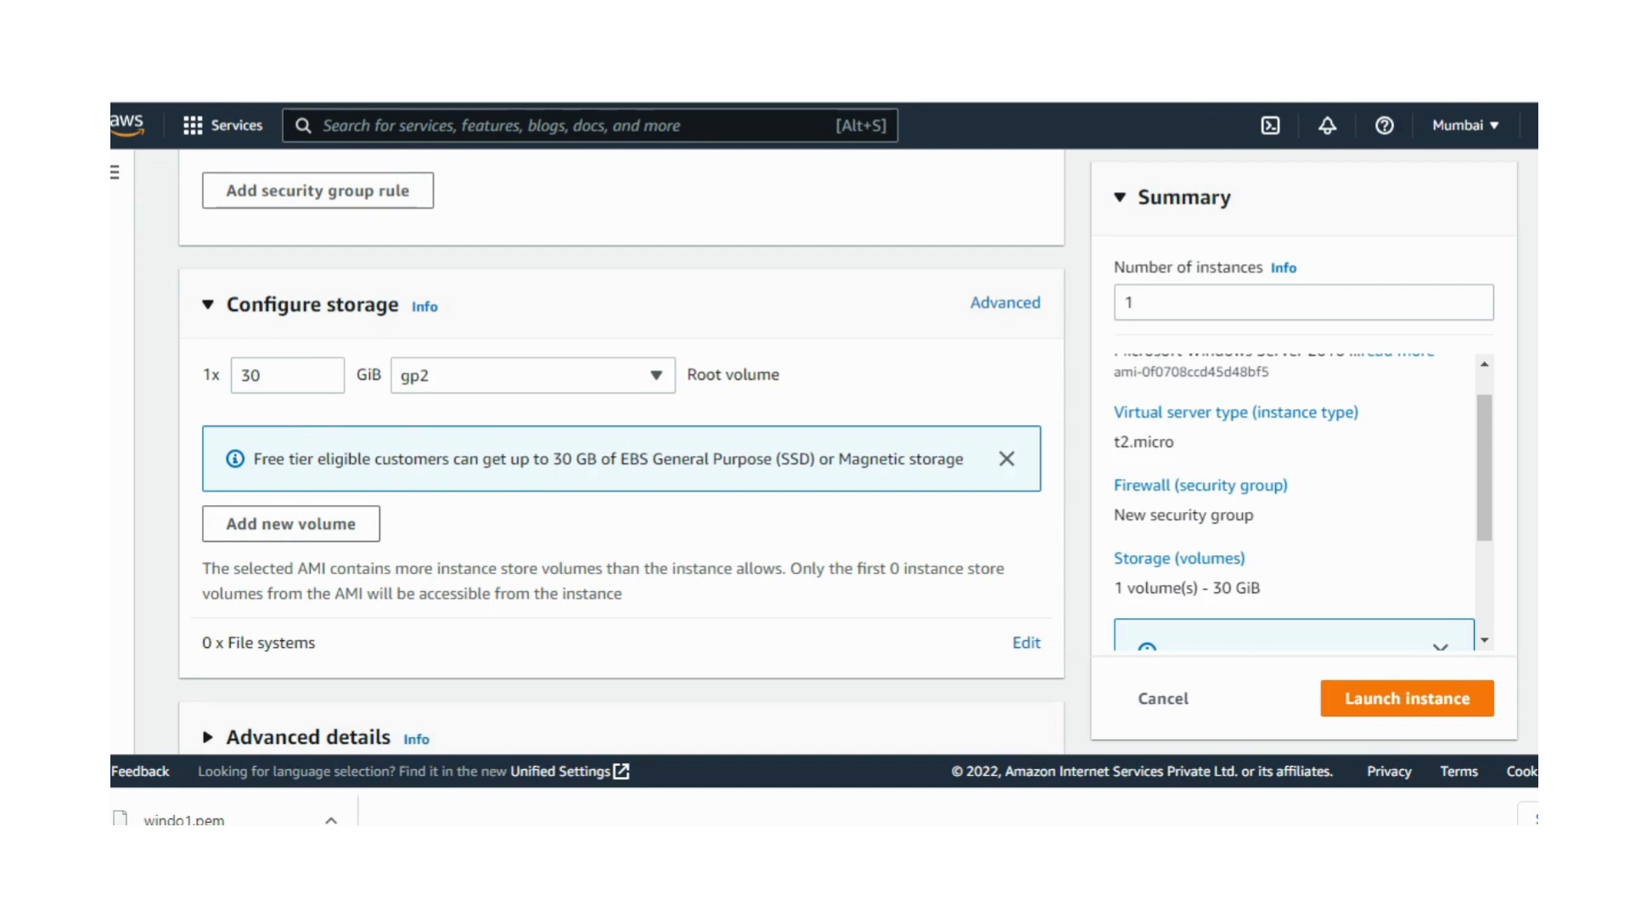
scroll(1042, 354, "down", 1)
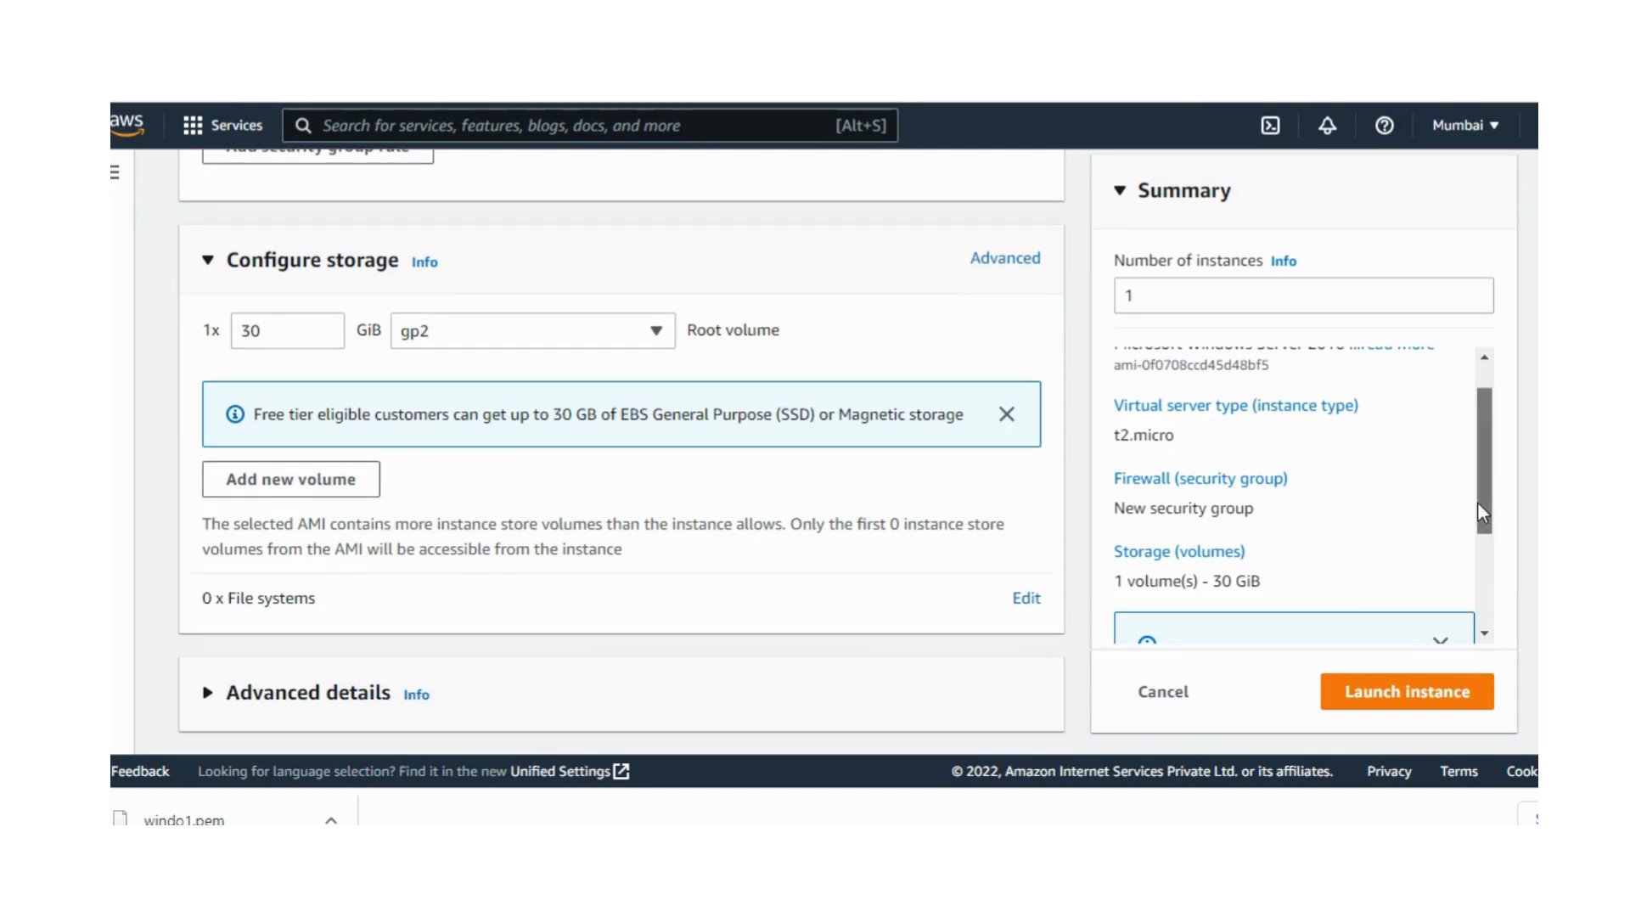
left_click_drag(1477, 502, 1451, 632)
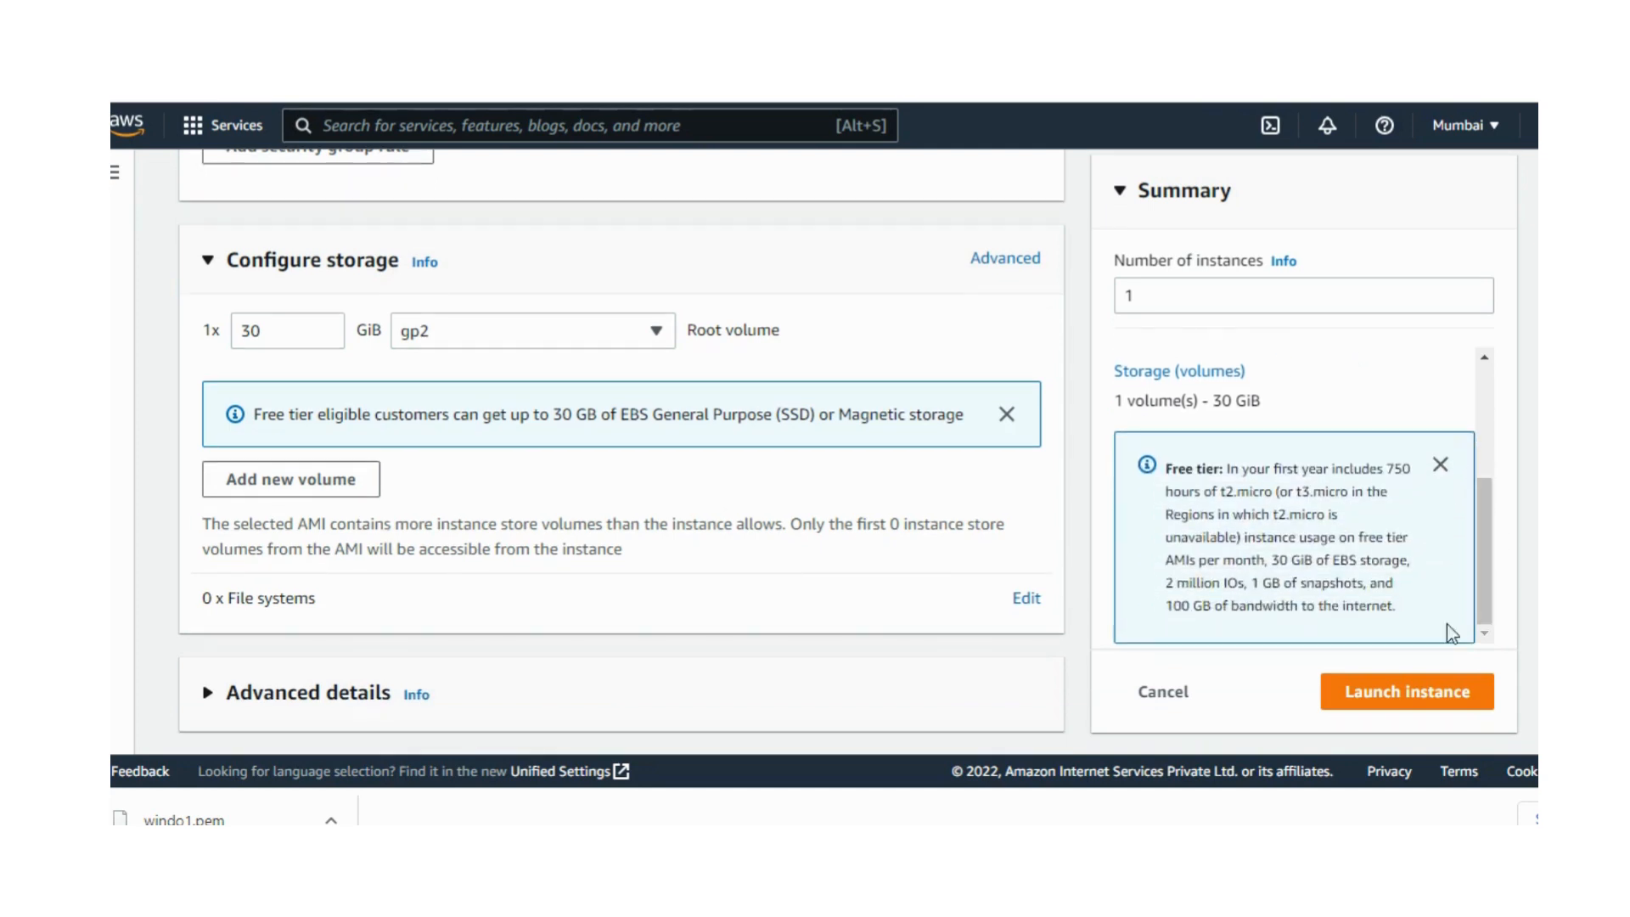
left_click(1395, 698)
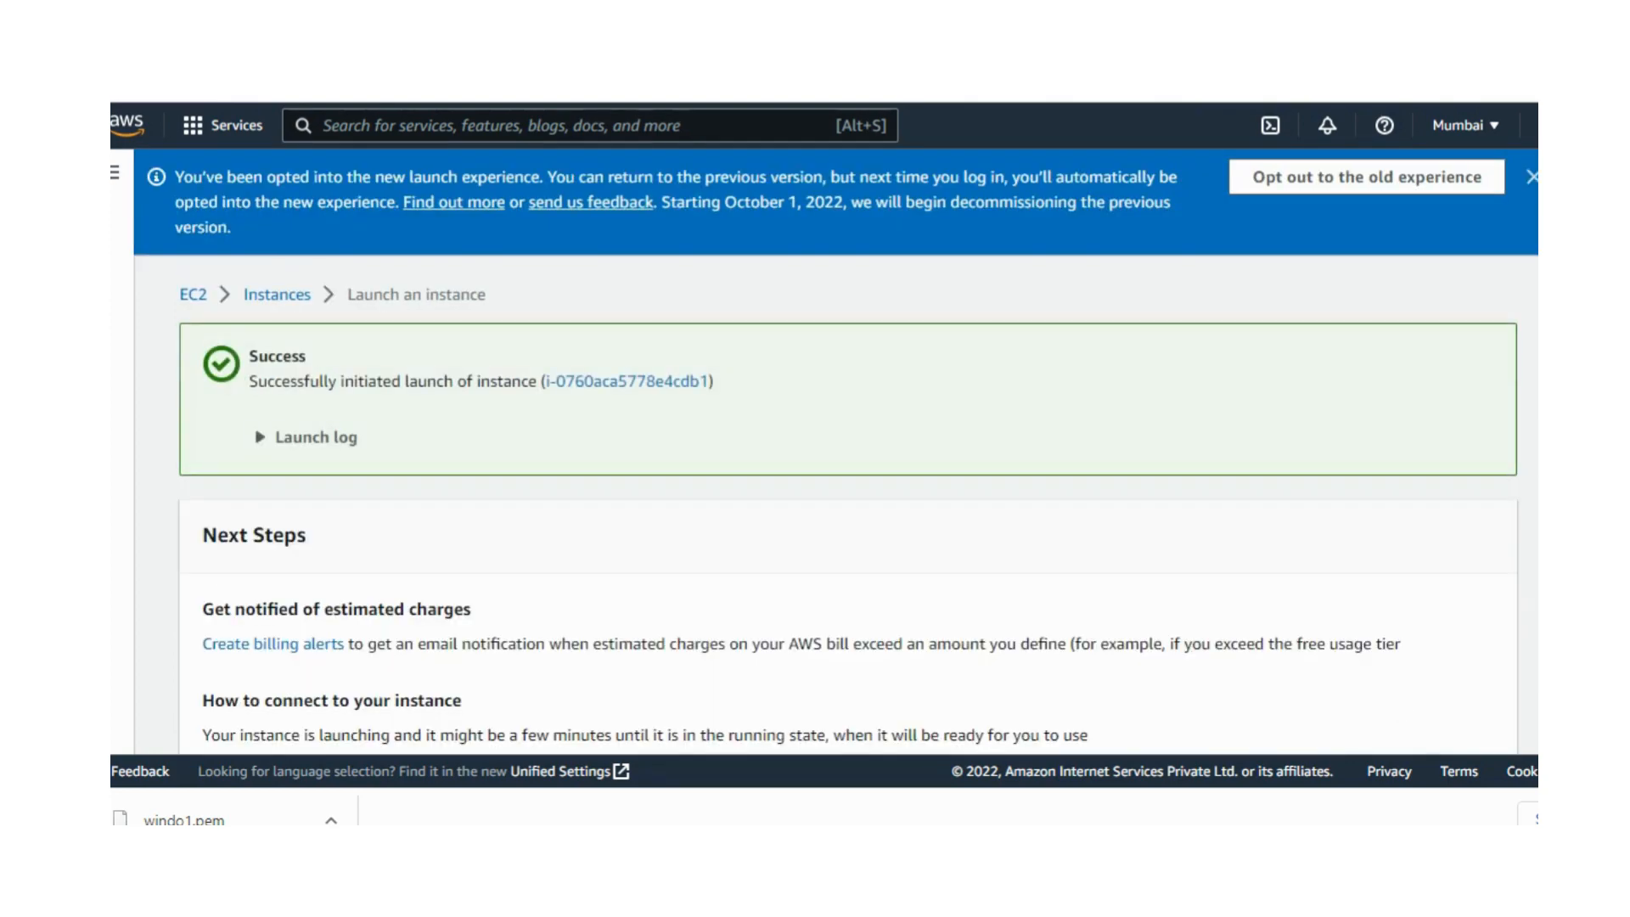
Step: Open the list of all instances, select Windows1 and refresh its state
scroll(835, 452, "down", 2)
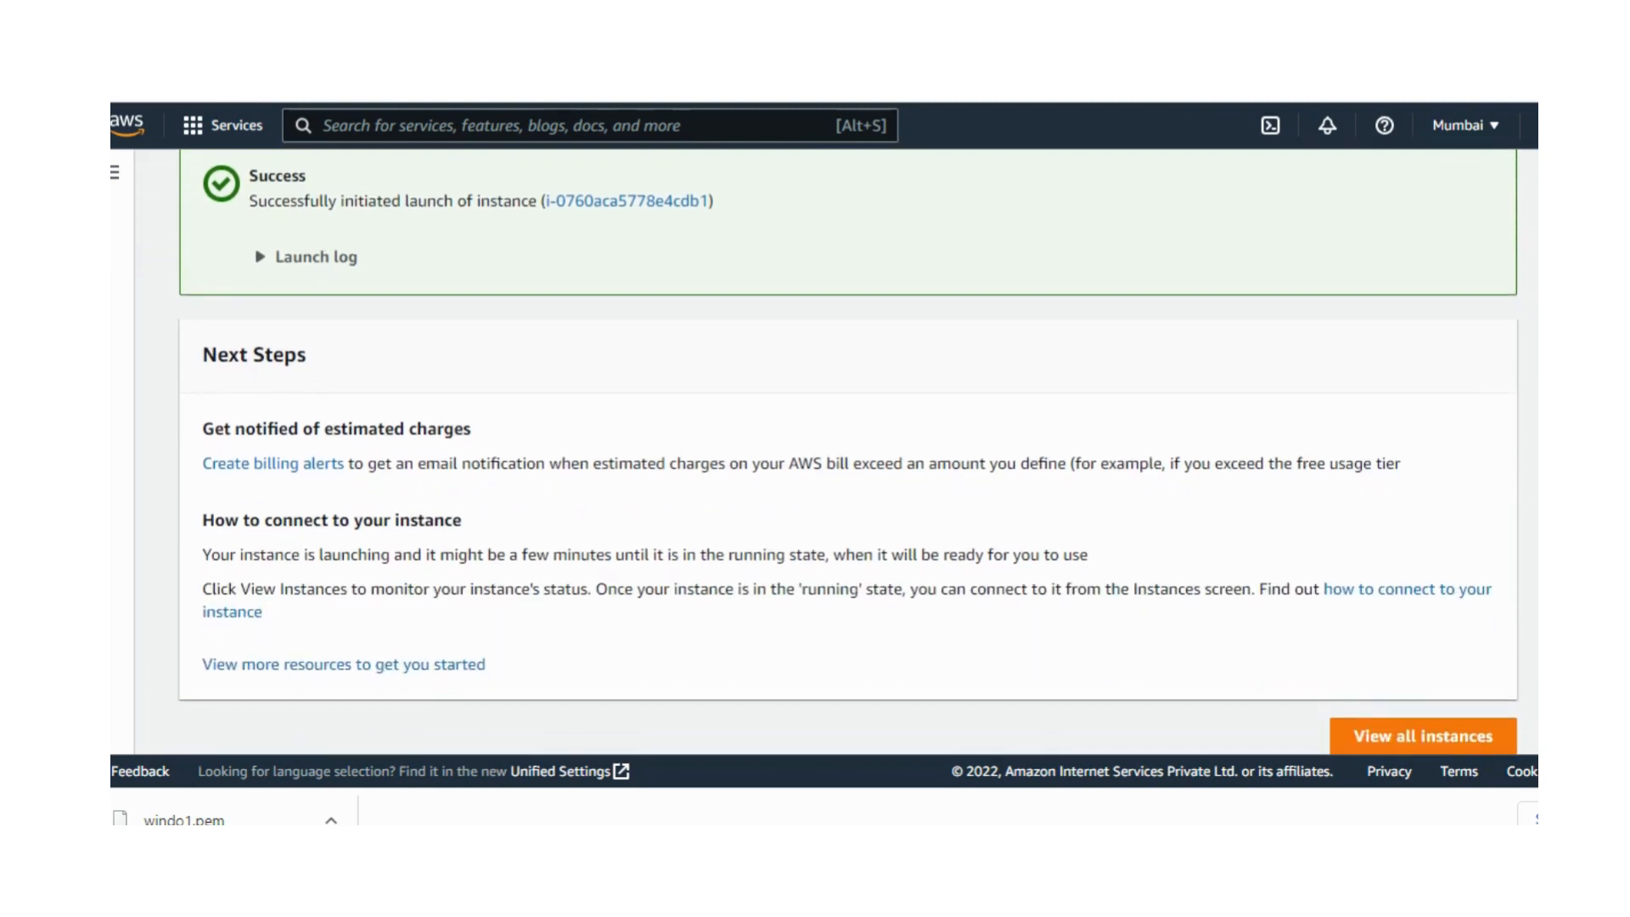
left_click(1425, 737)
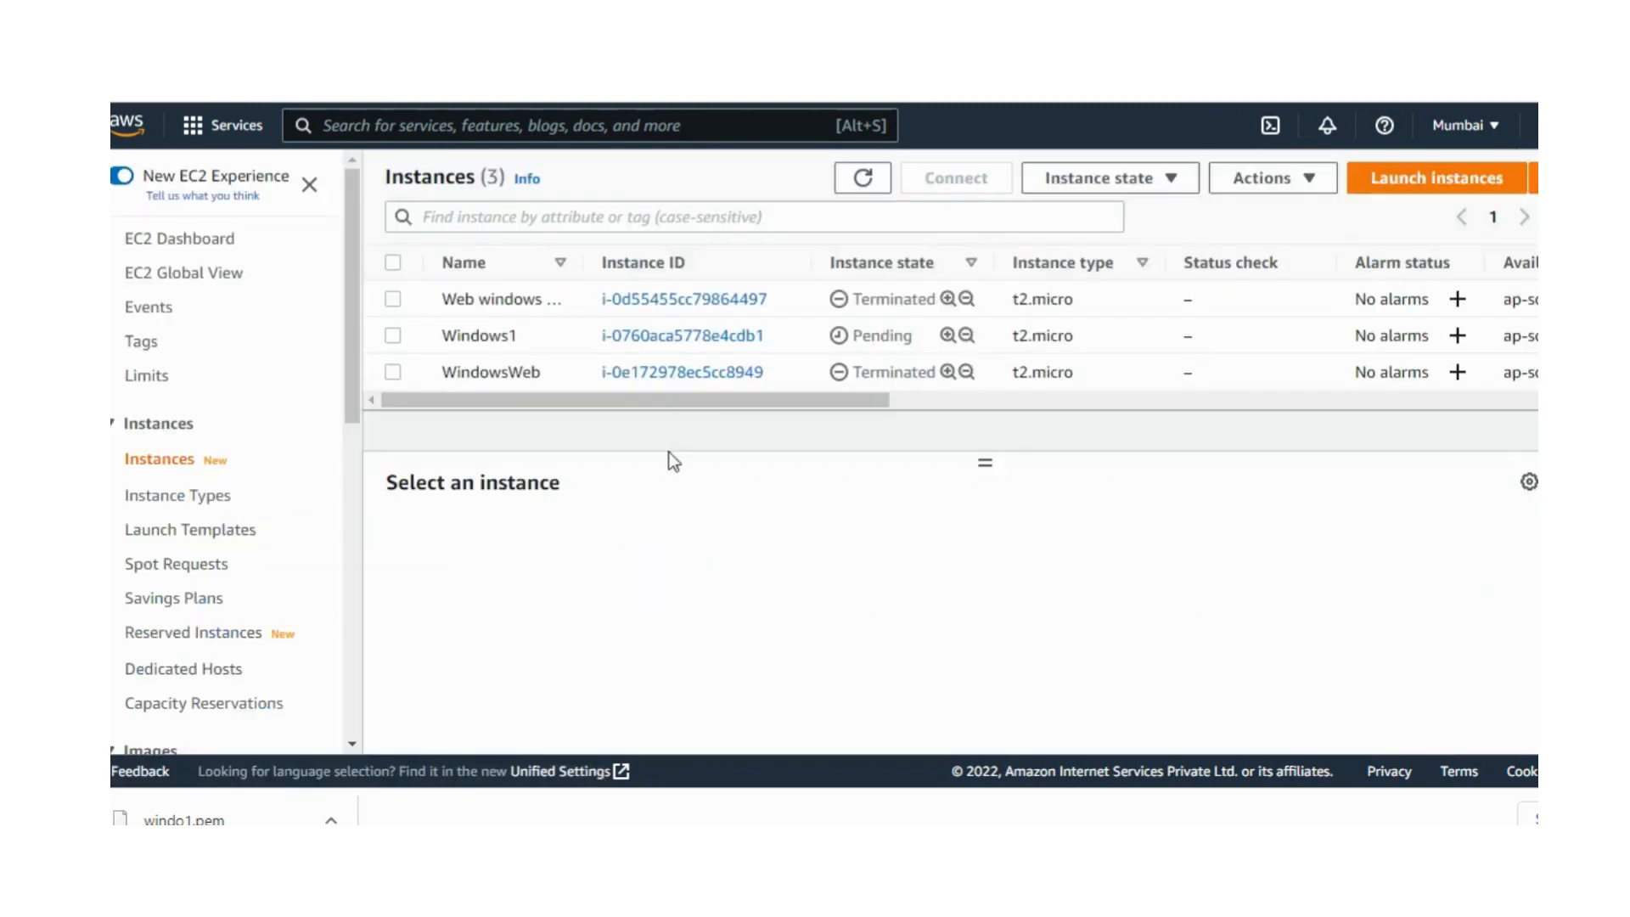
left_click(393, 336)
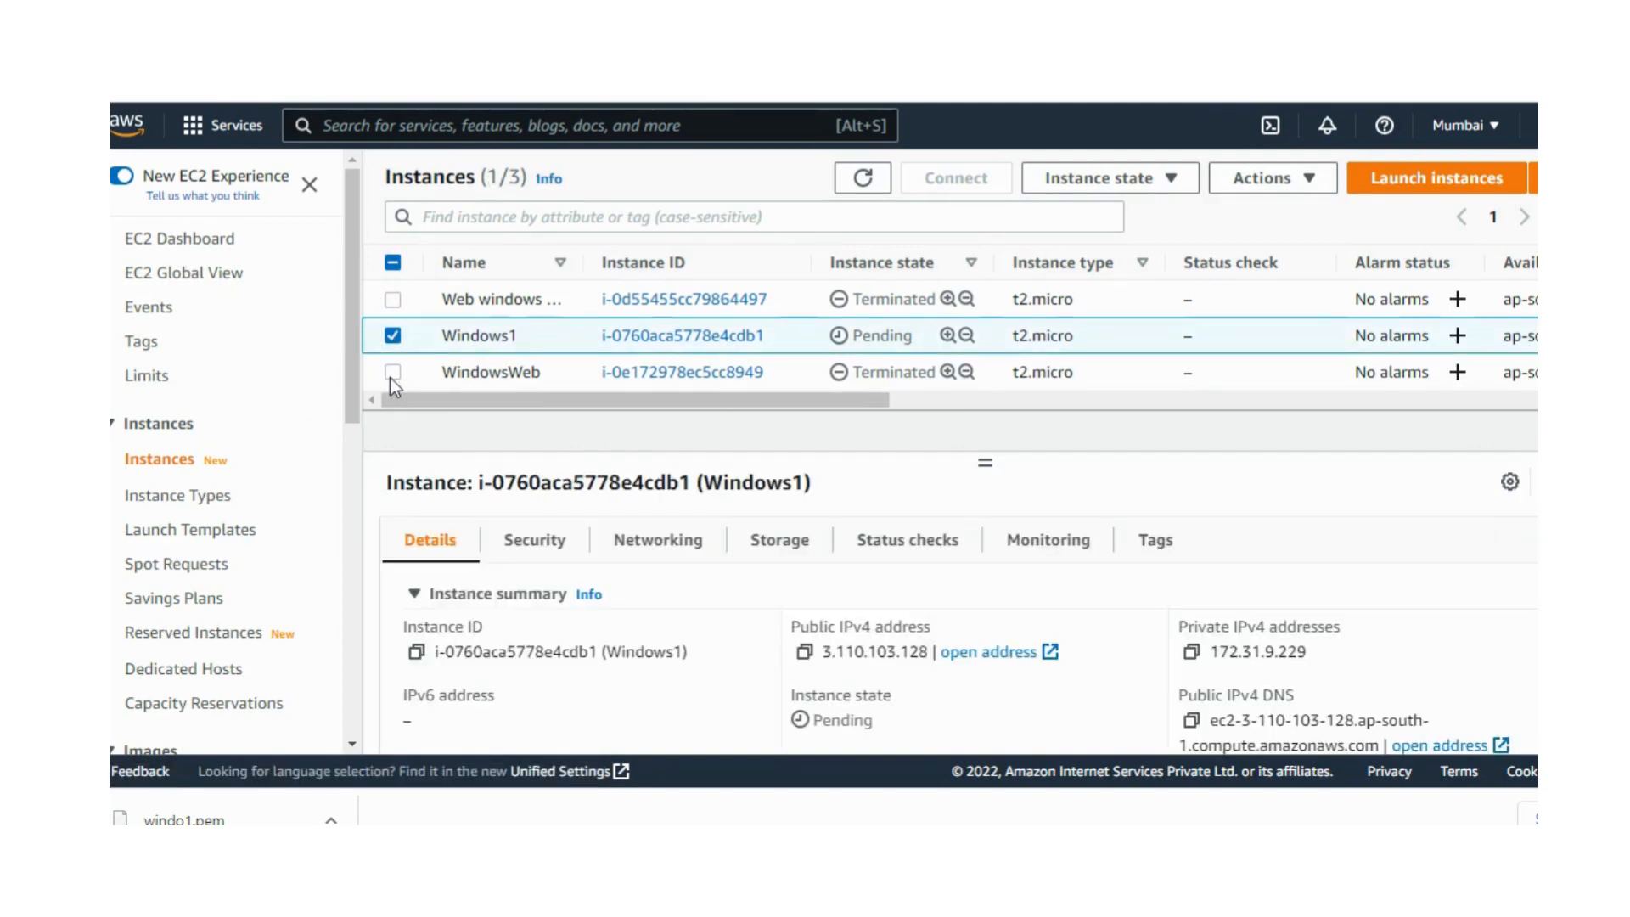
left_click(863, 177)
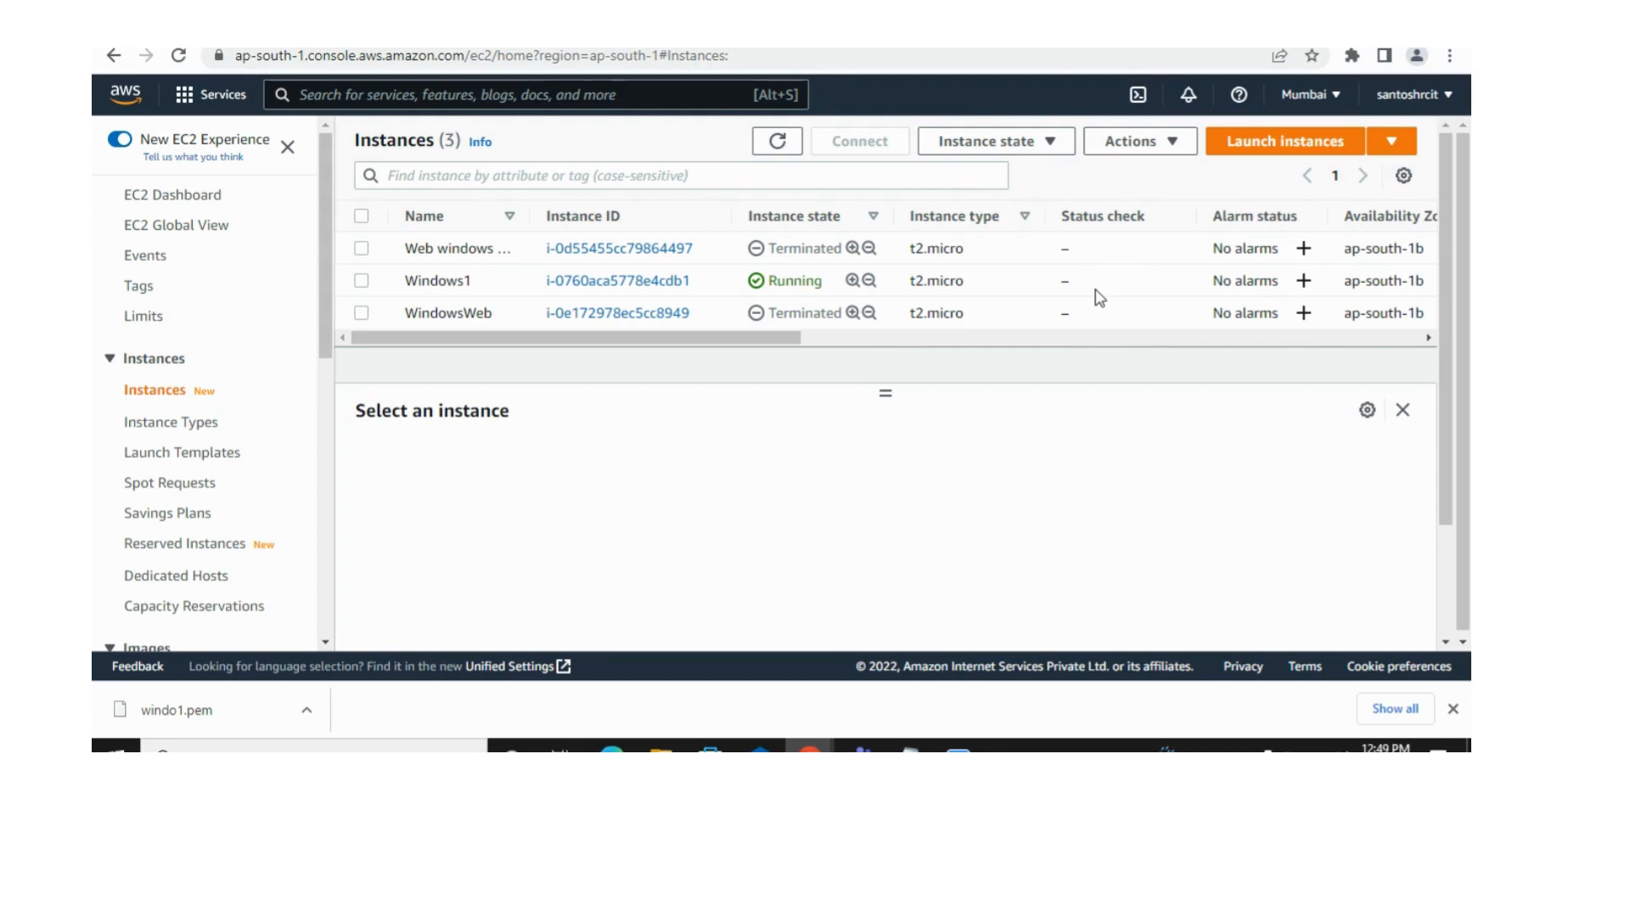
Step: Refresh the instance list again, select Windows1 and enlarge the area showing its details
left_click(777, 146)
left_click(361, 282)
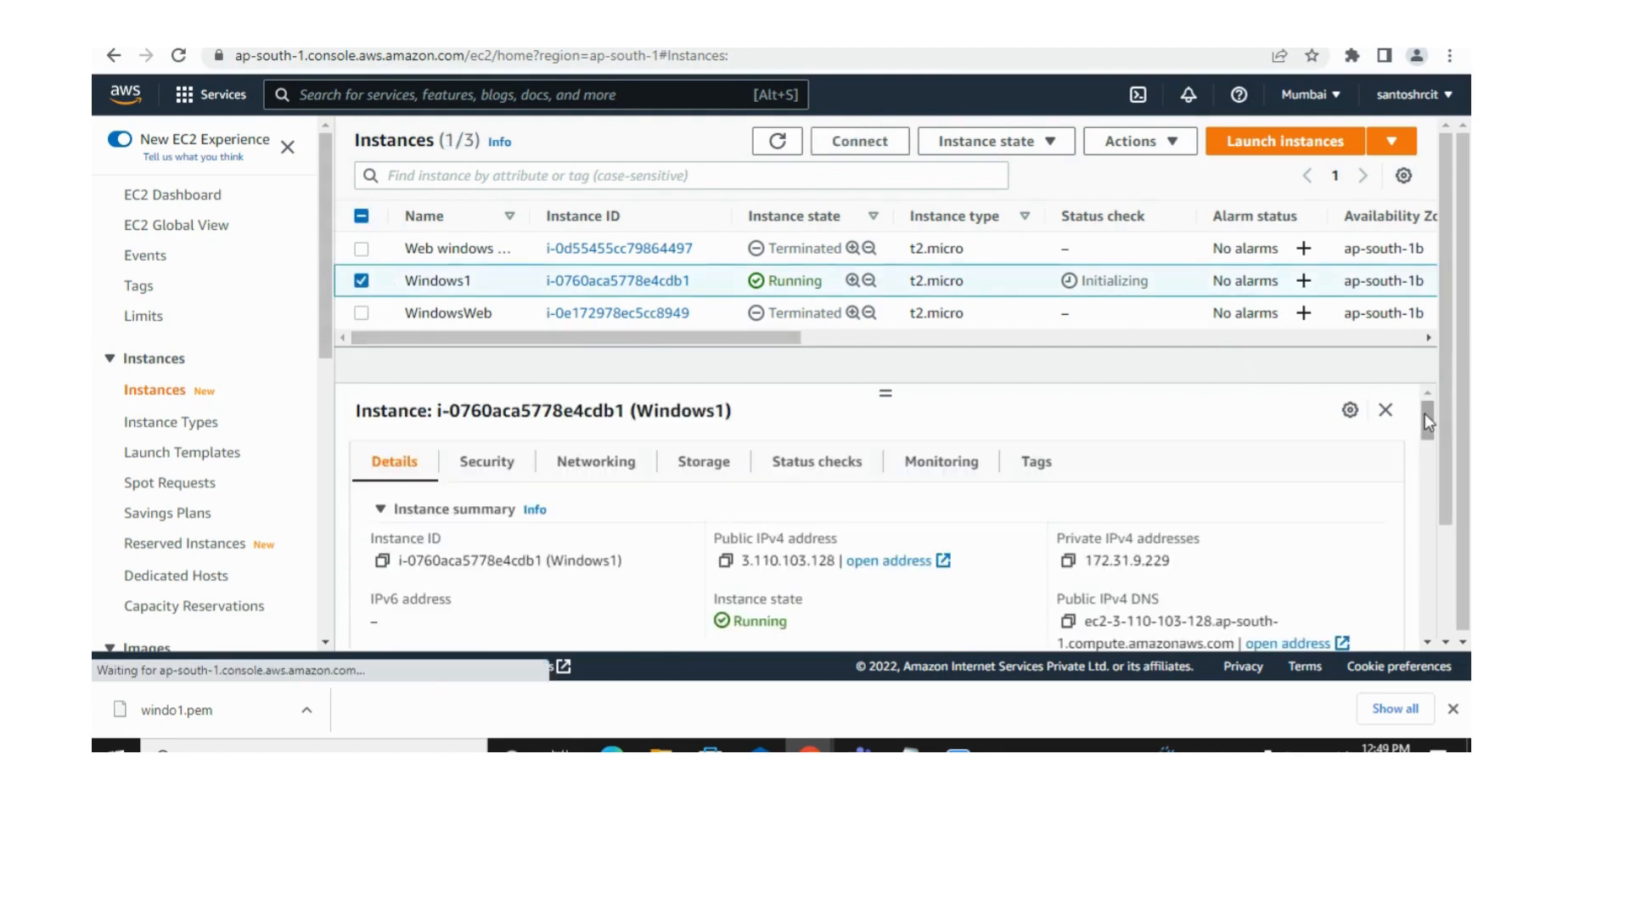
left_click_drag(1424, 413, 1423, 418)
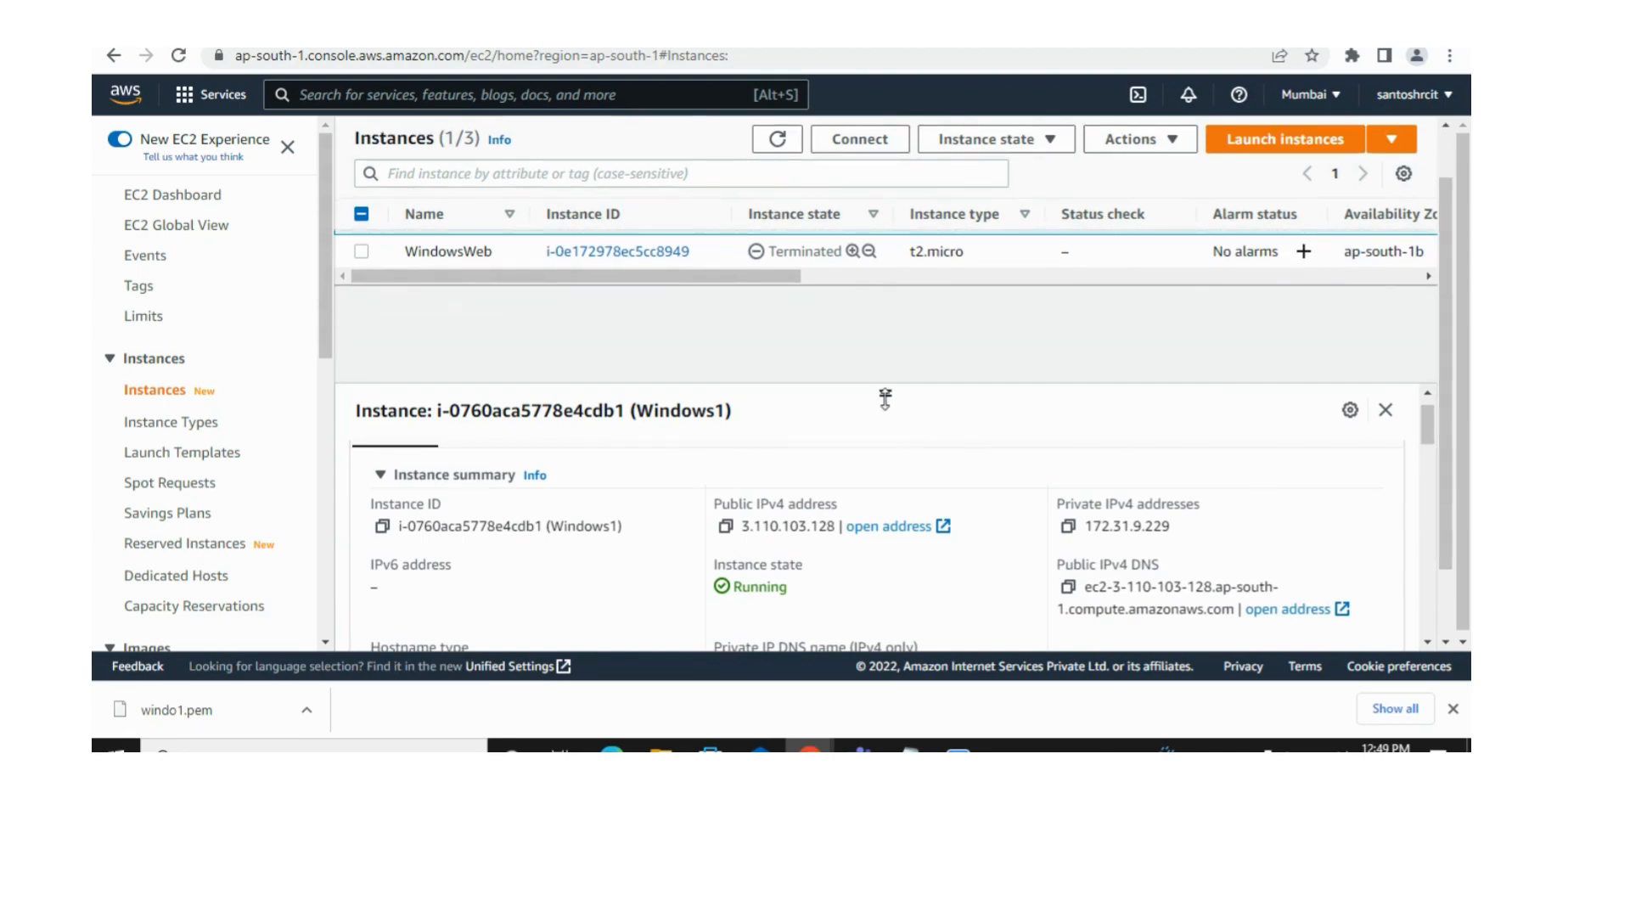
left_click_drag(884, 395, 882, 329)
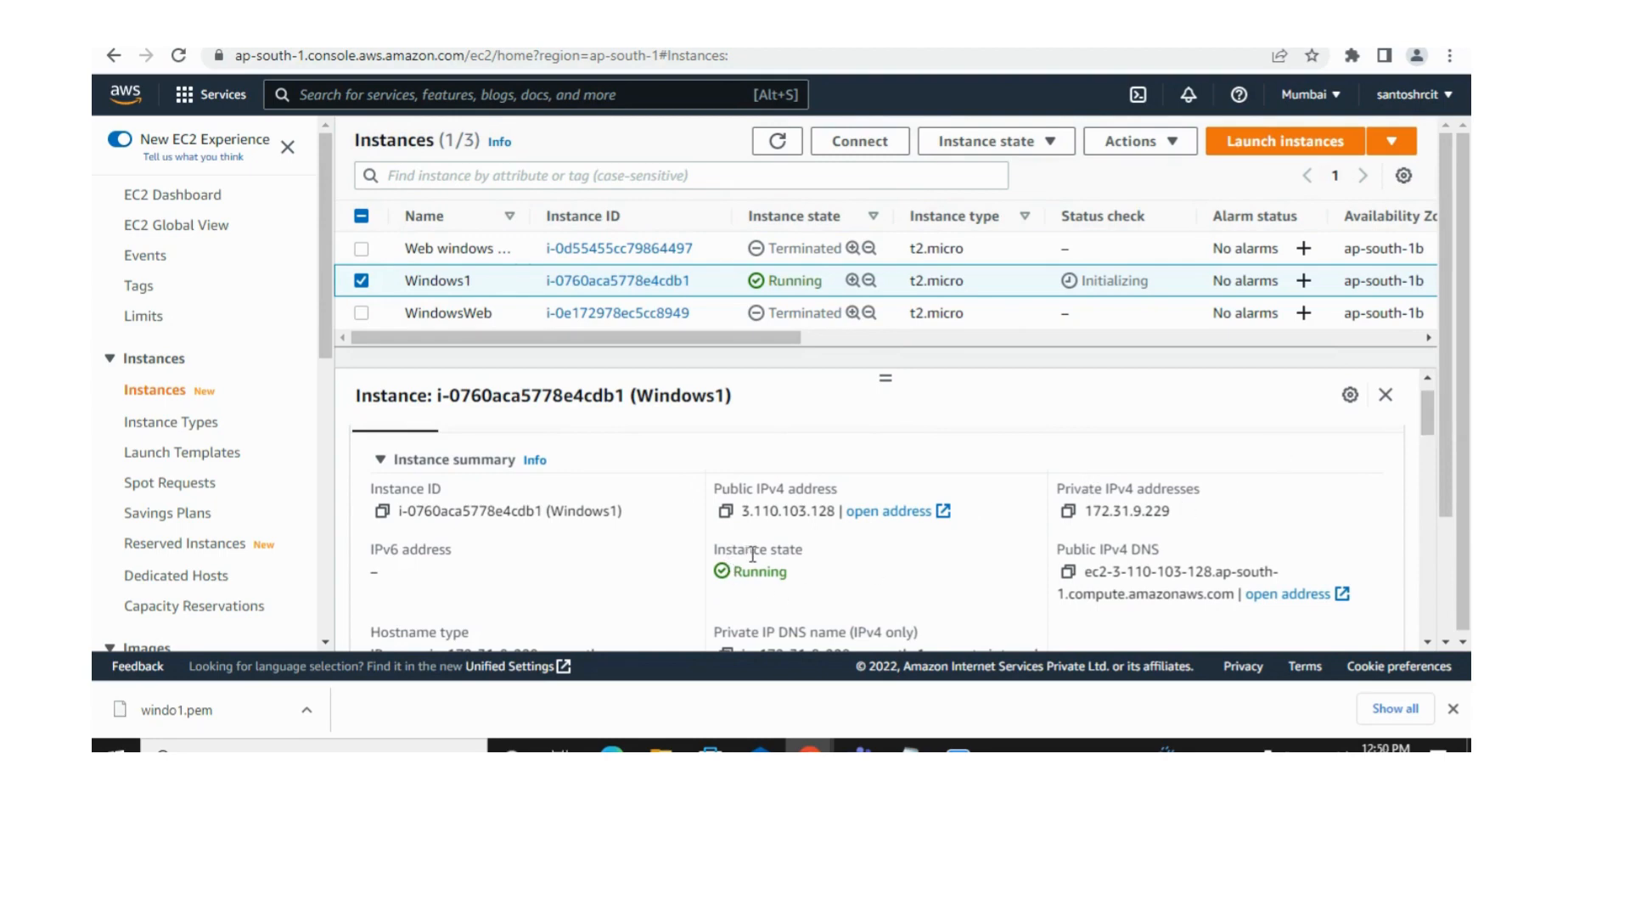
Step: Examine the details of the Windows1 instance, including its AMI, launch time and key pair, dismissing the scheduled scan alert
left_click_drag(1422, 411, 1429, 502)
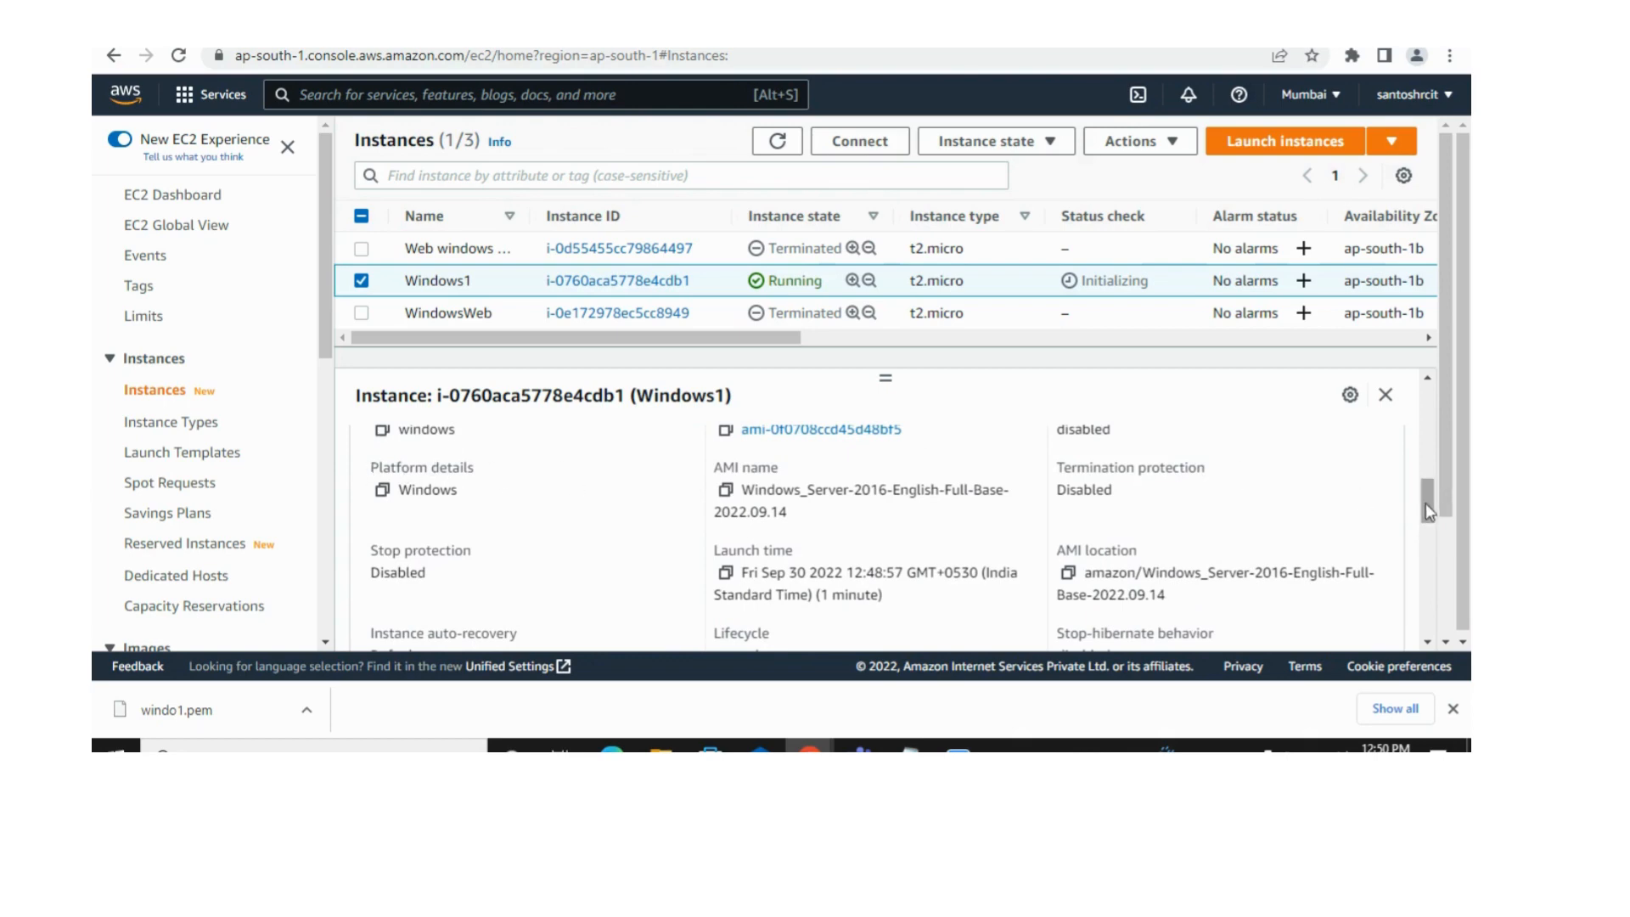
scroll(1424, 502, "up", 1)
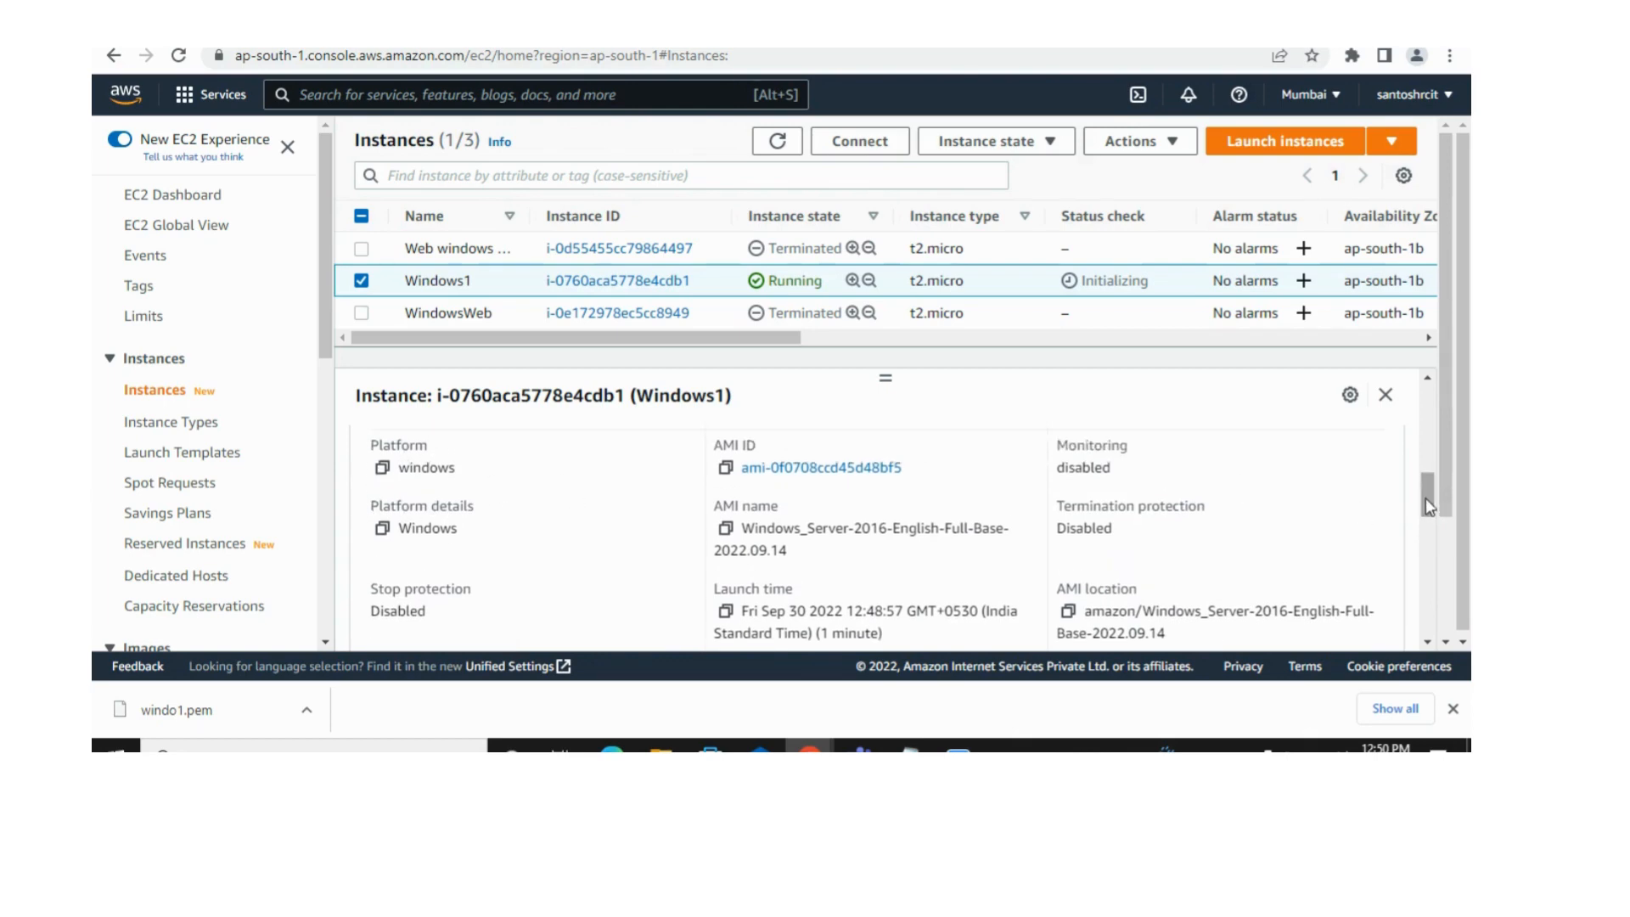
left_click_drag(1425, 497, 1426, 492)
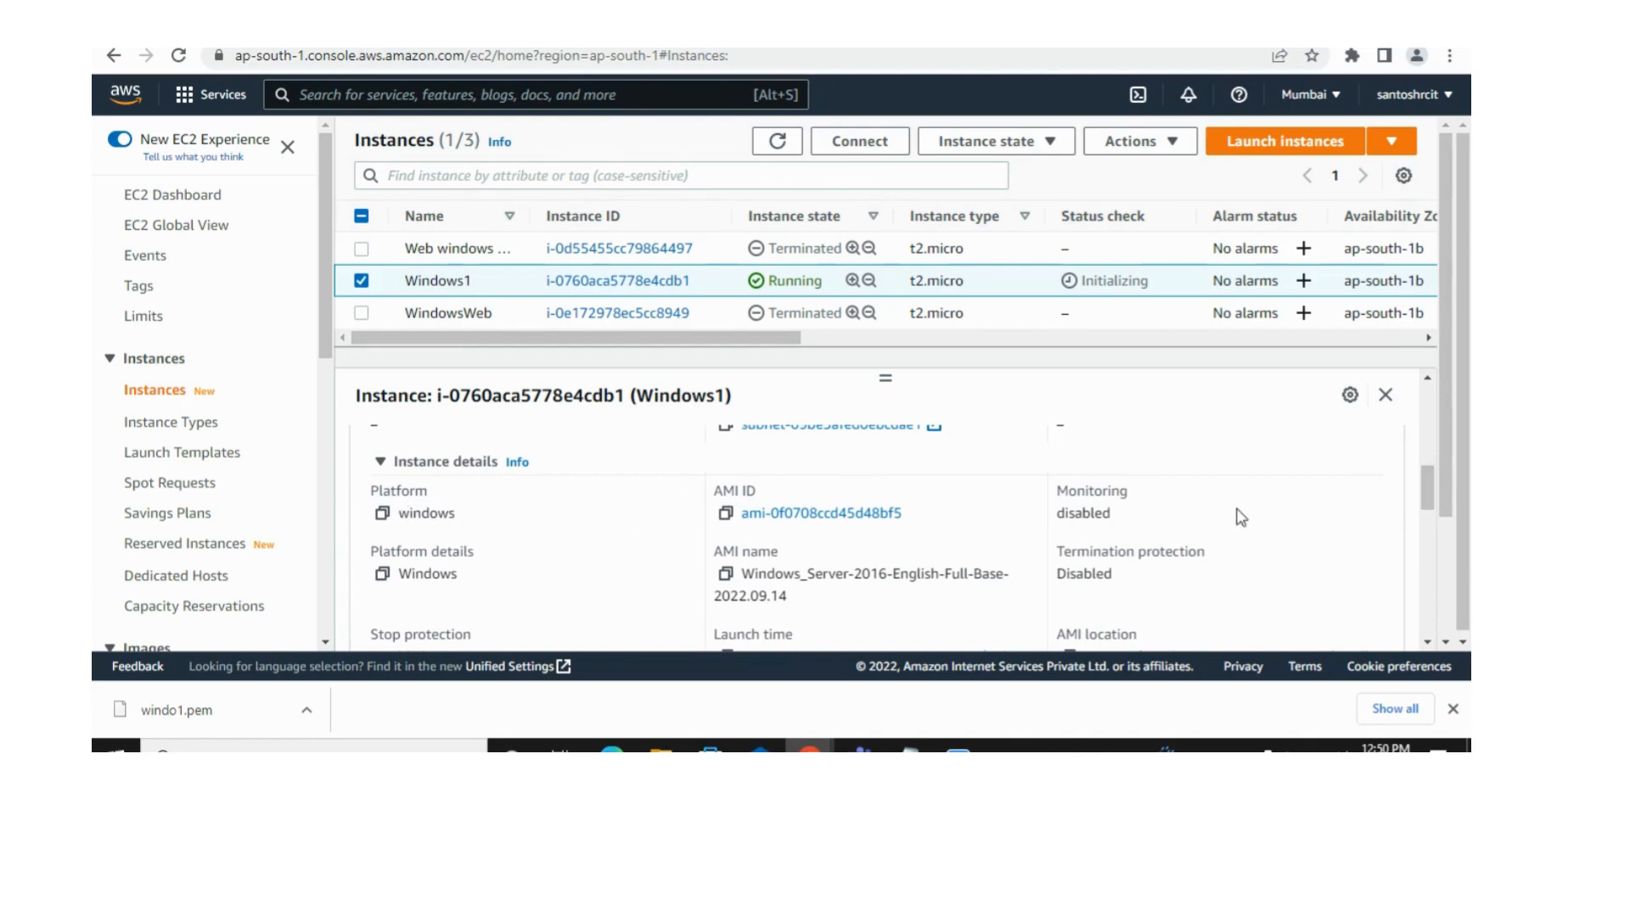
scroll(1429, 498, "down", 1)
scroll(1429, 498, "down", 5)
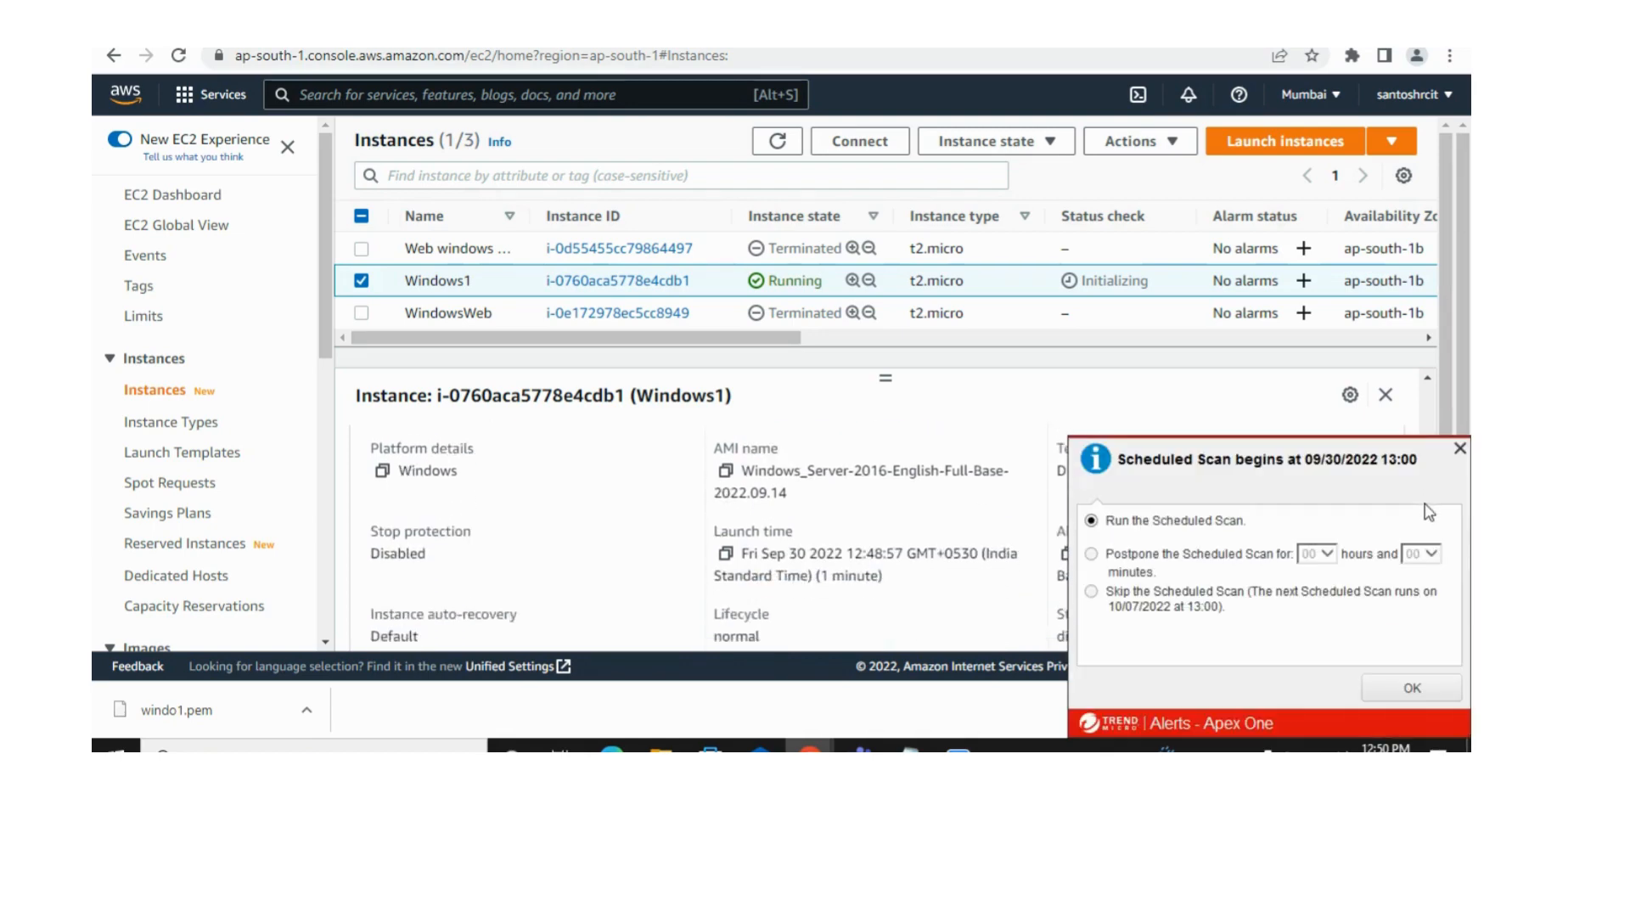
left_click(1458, 451)
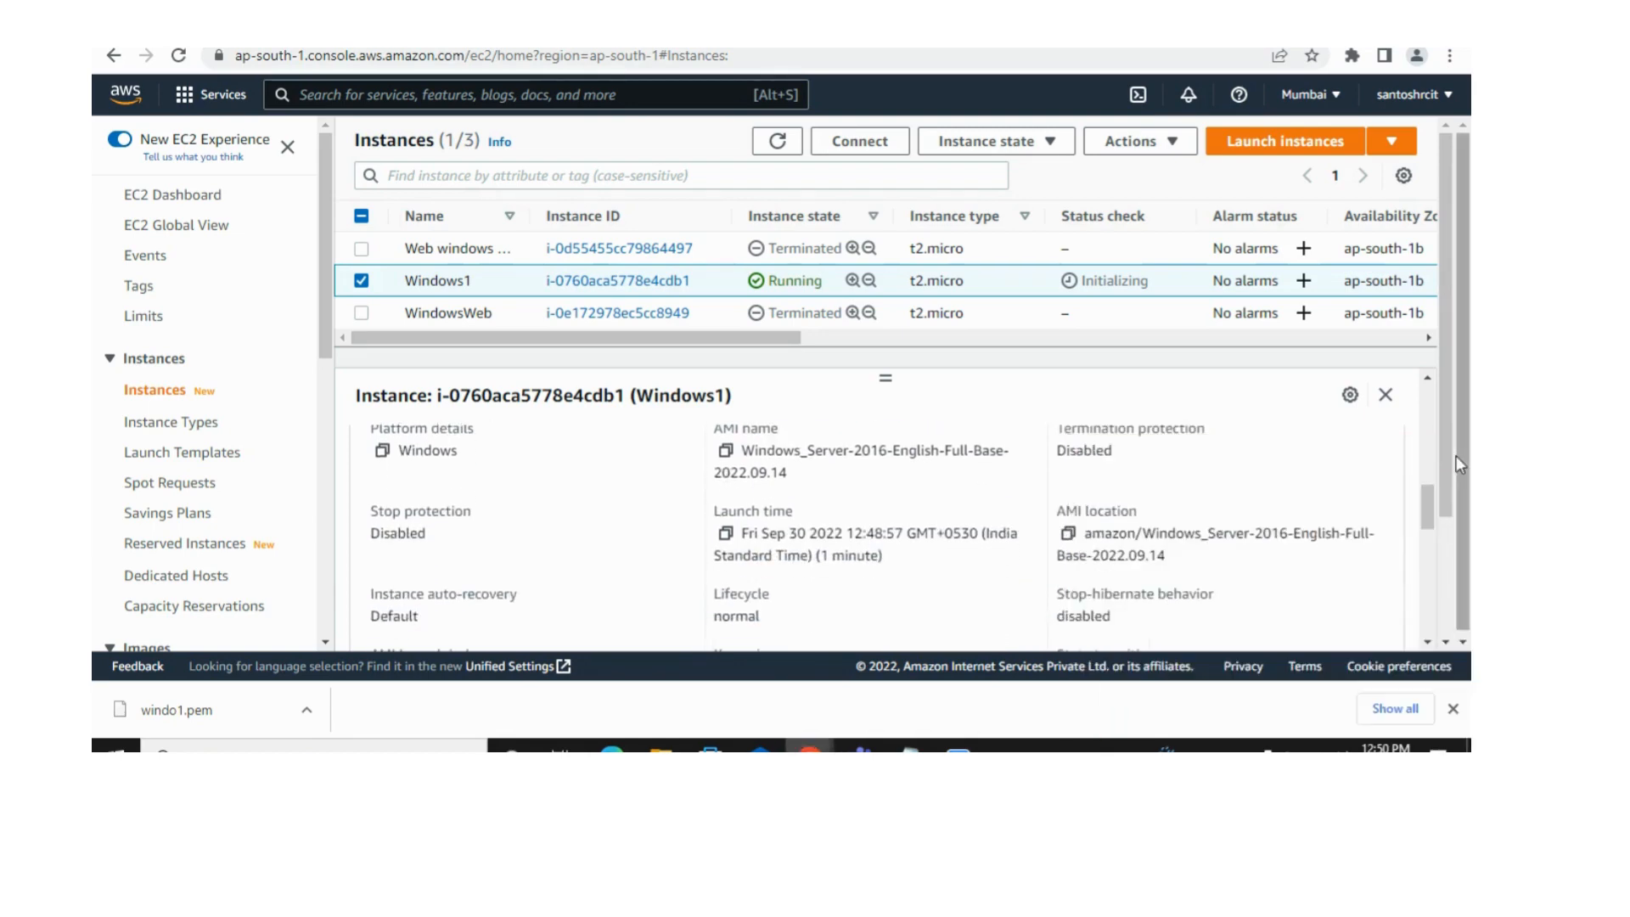
left_click_drag(1424, 504, 1423, 531)
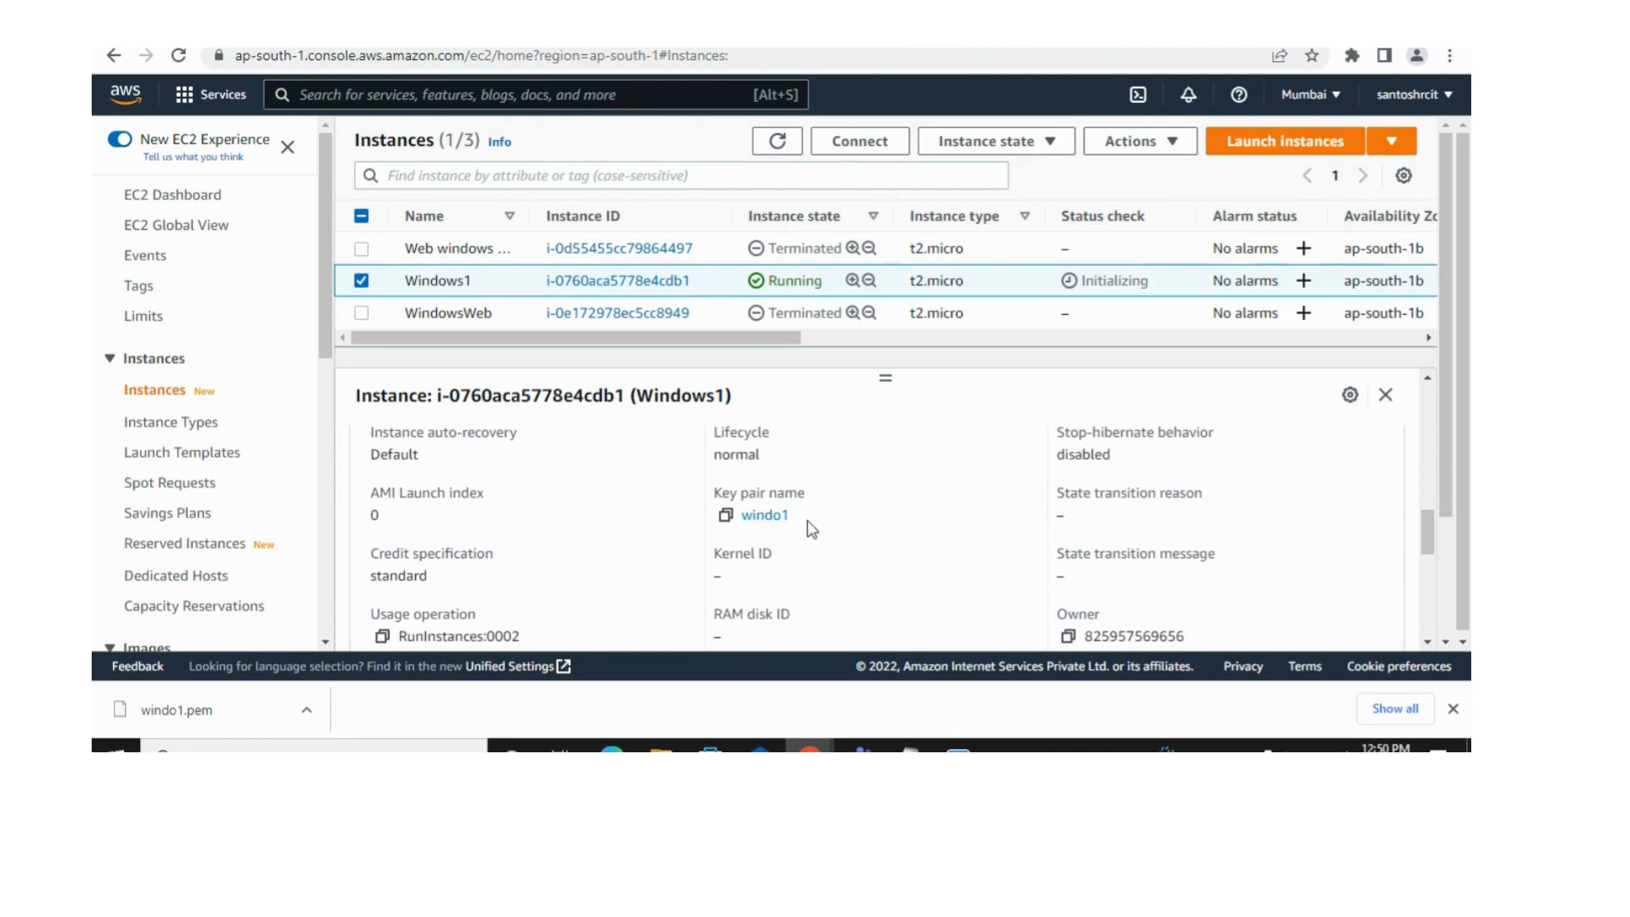
scroll(1429, 545, "down", 3)
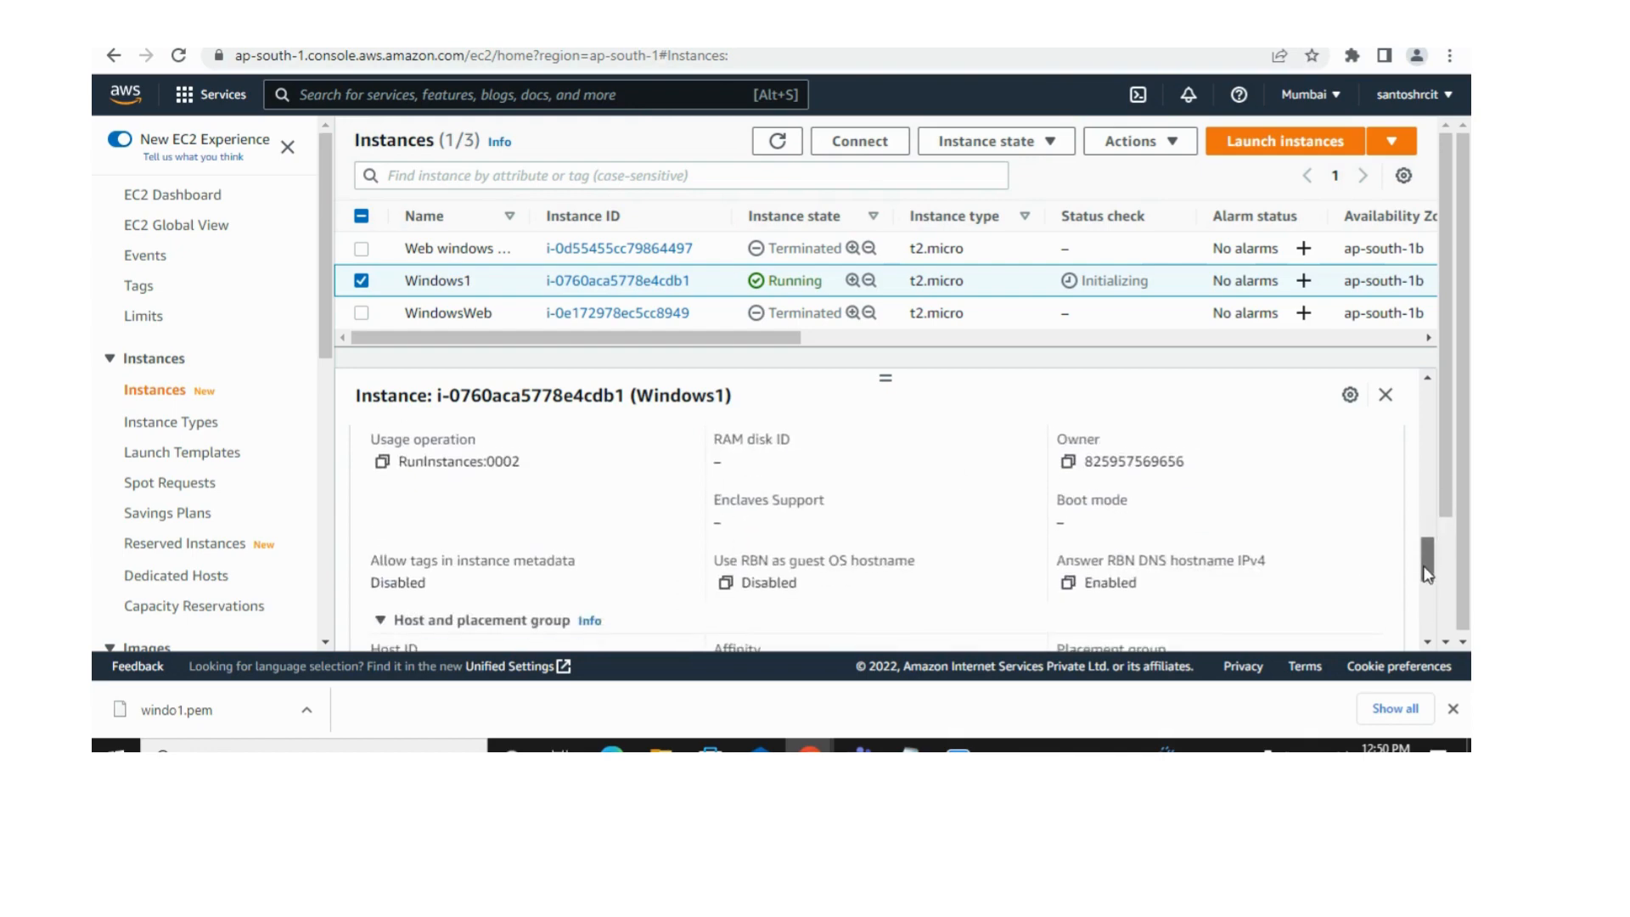
scroll(1424, 556, "up", 5)
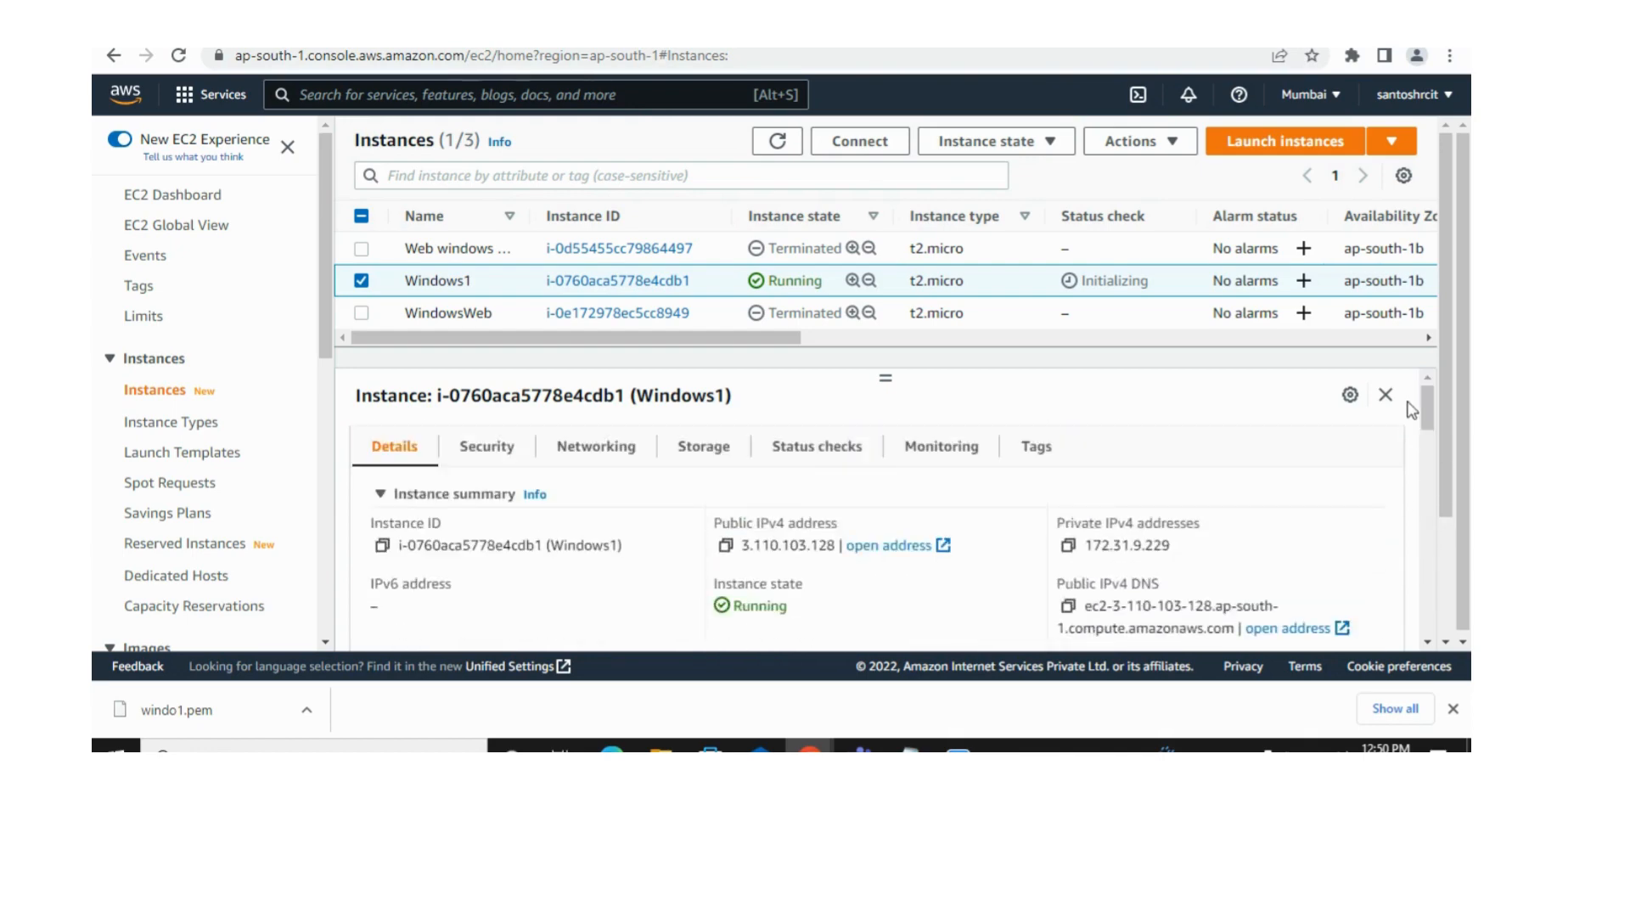
Step: Refresh the instance list, reselect Windows1 and open its security group windows-launch-wizard-2 to review the inbound rules
left_click(779, 142)
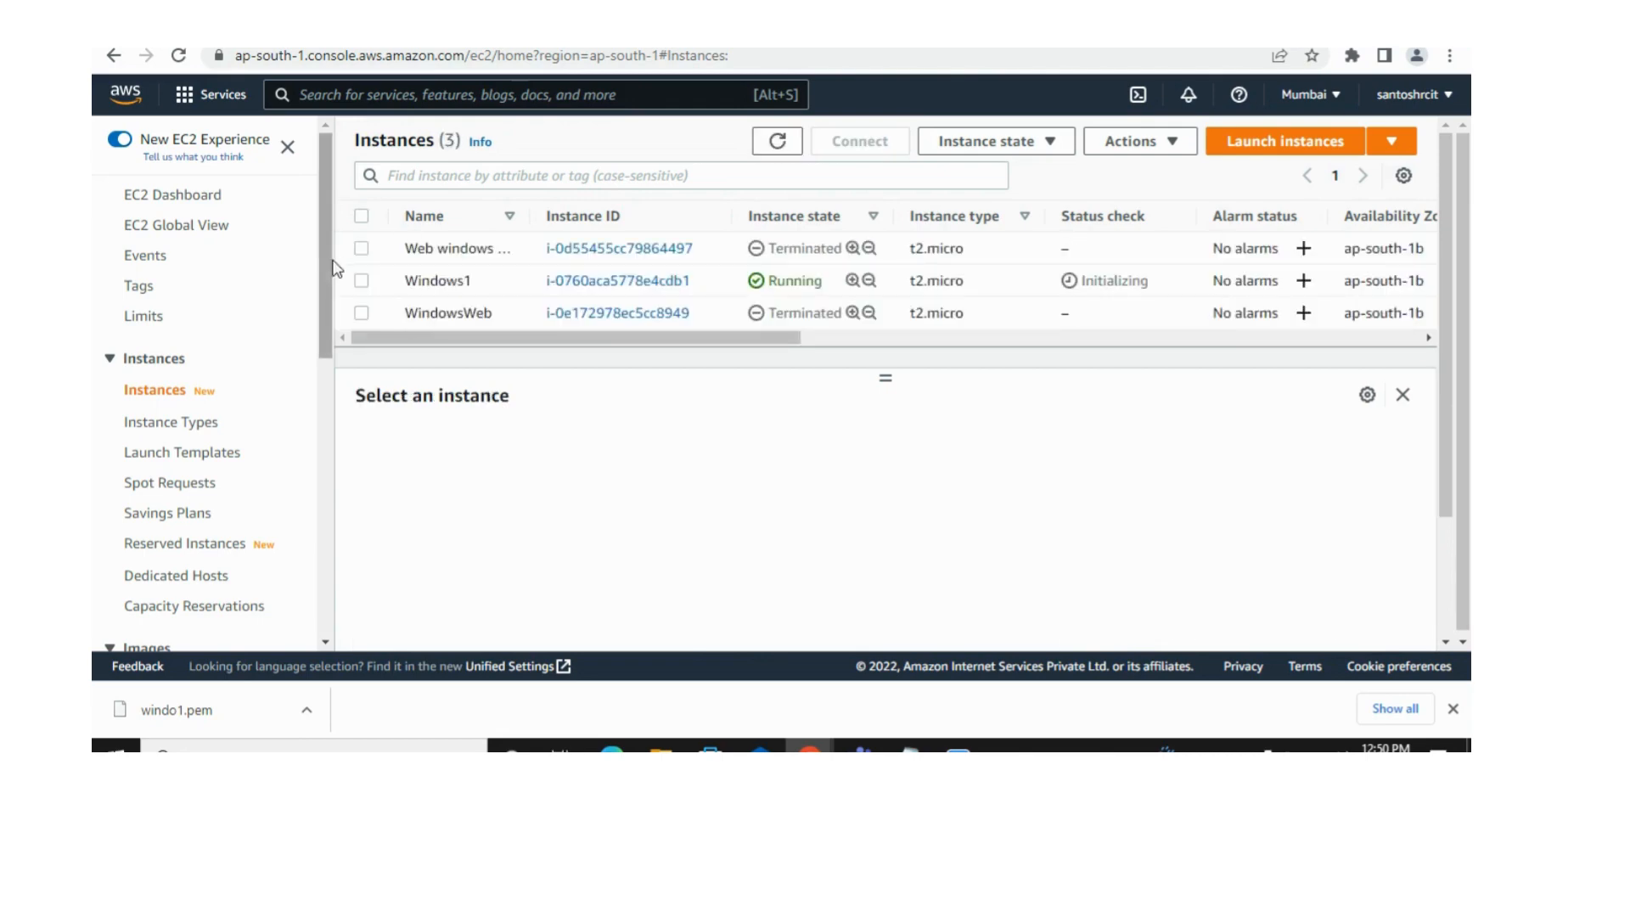
left_click(361, 280)
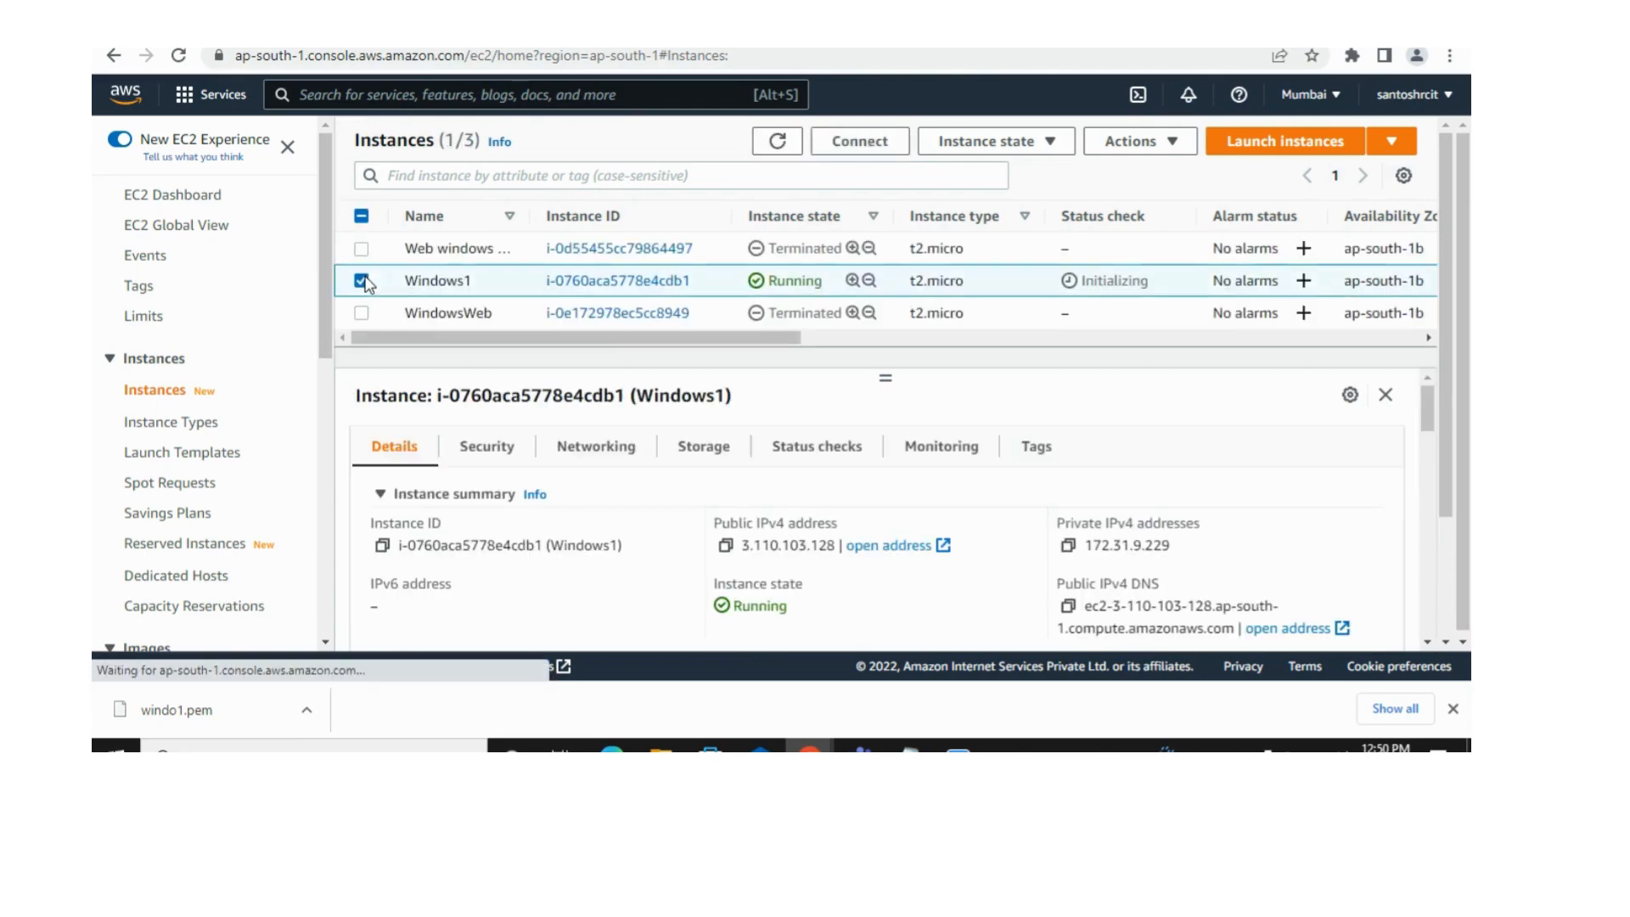
left_click(494, 454)
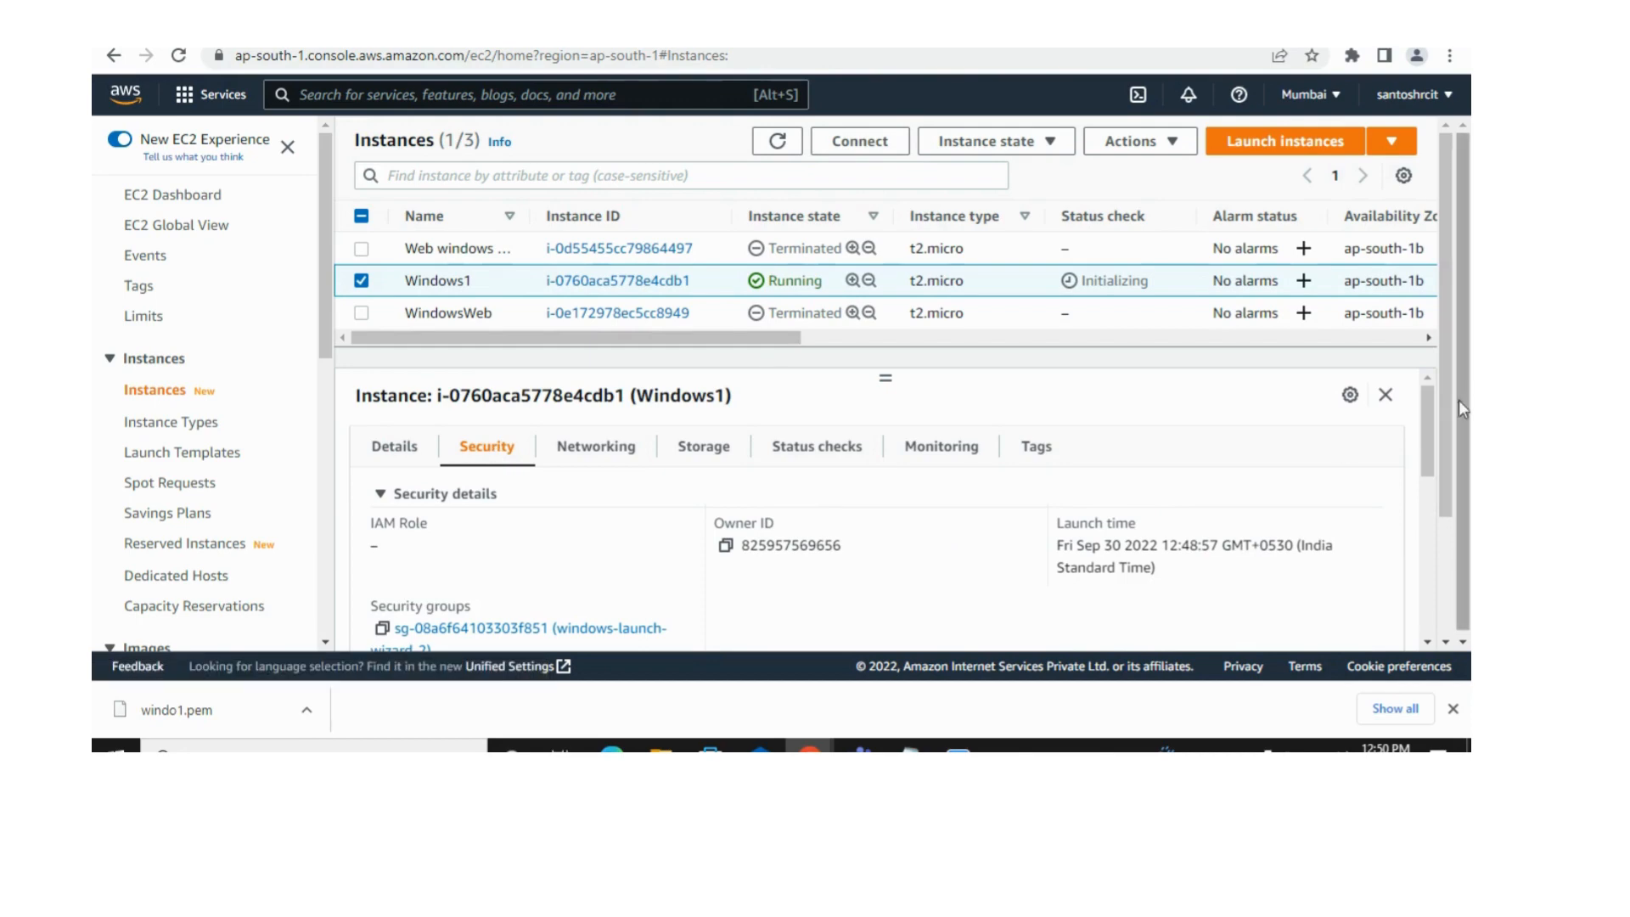
left_click_drag(1426, 414, 1423, 448)
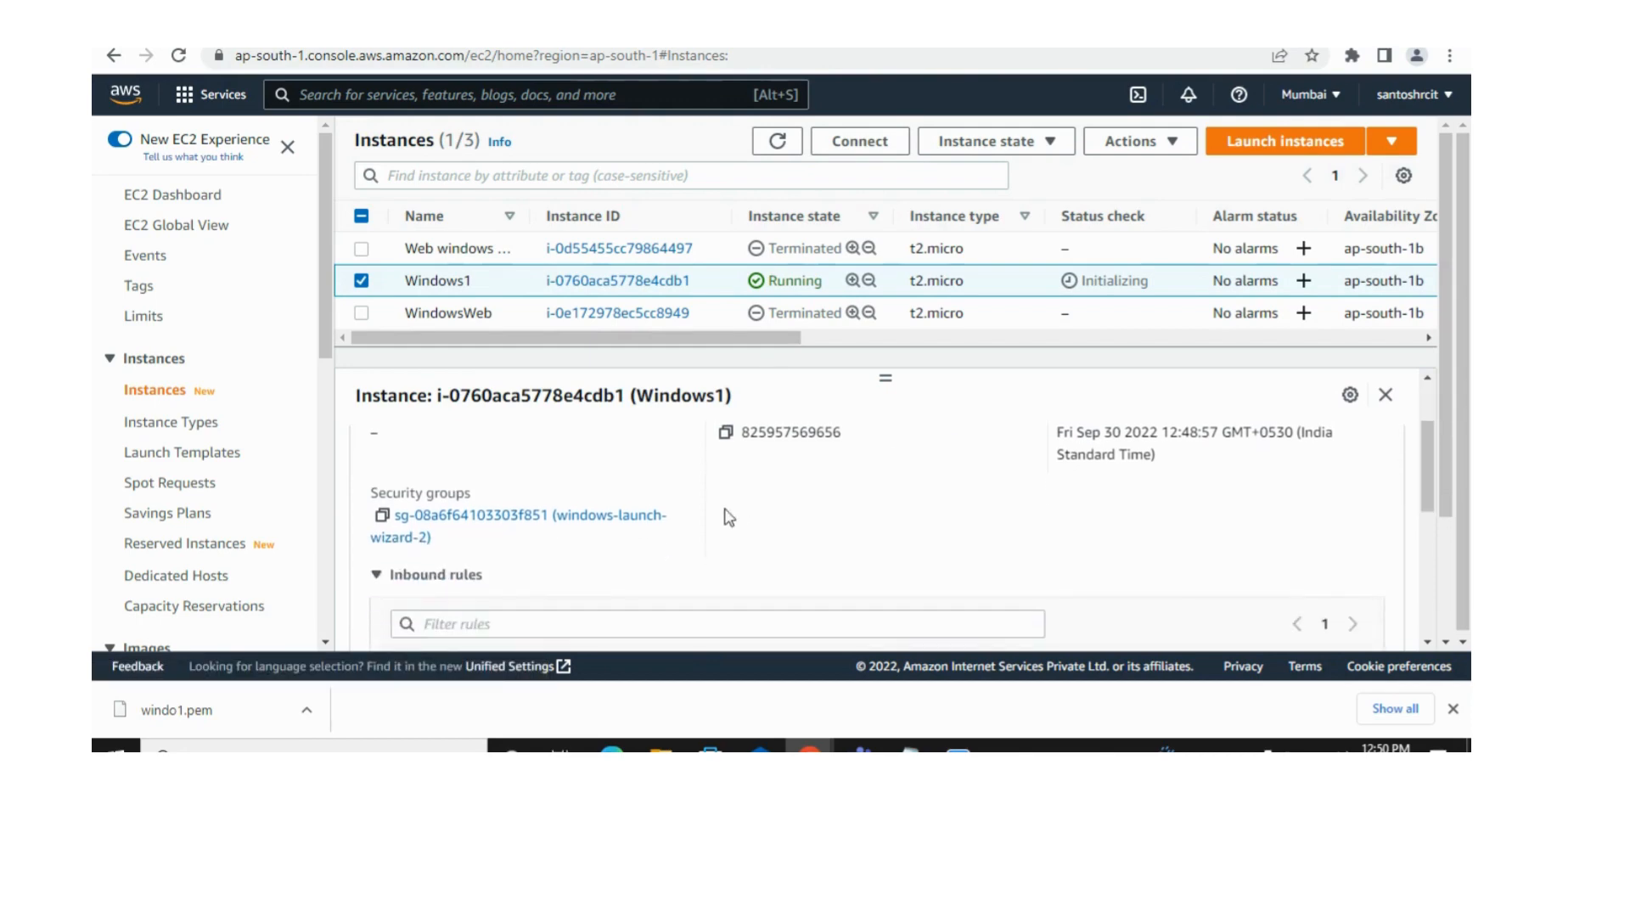
left_click(598, 518)
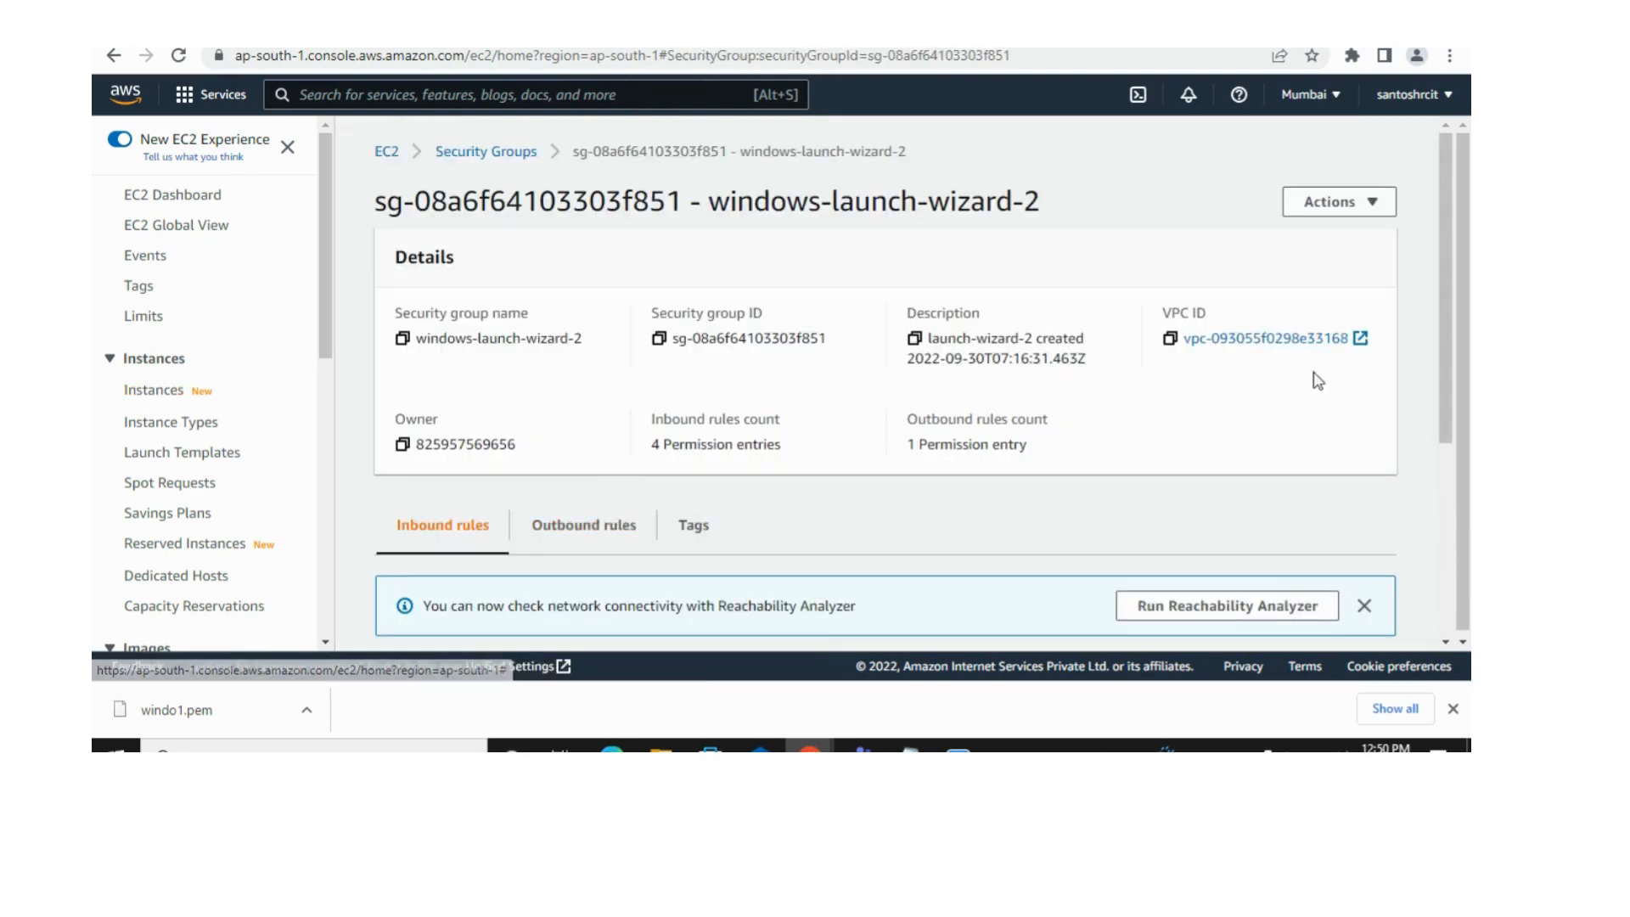
left_click_drag(1444, 294, 1439, 486)
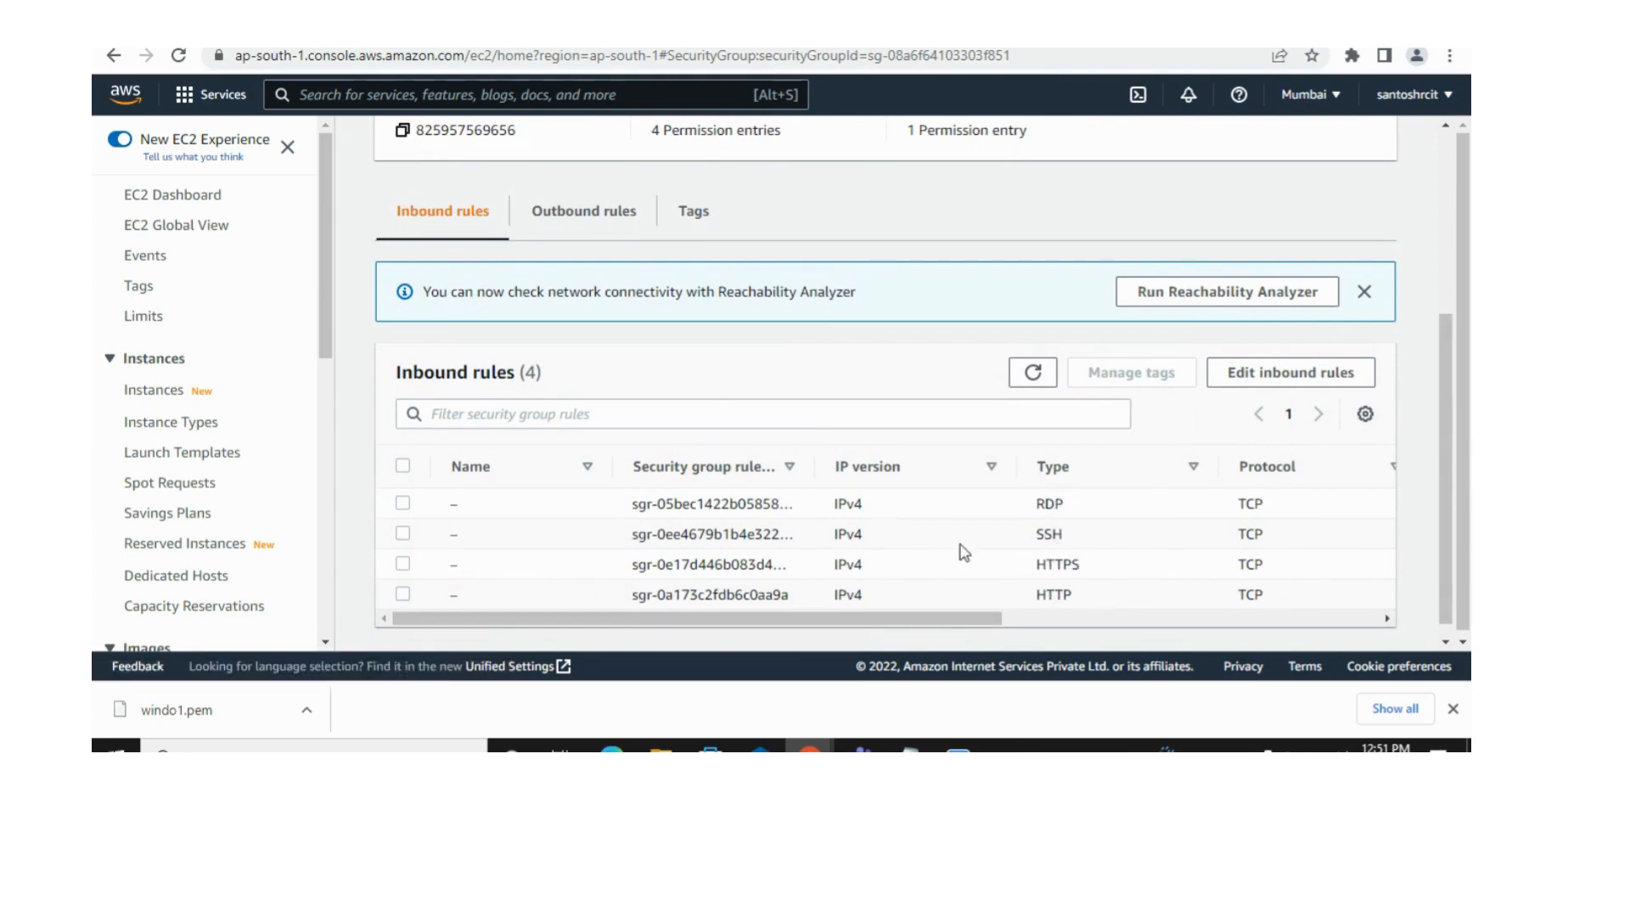
scroll(1445, 382, "up", 4)
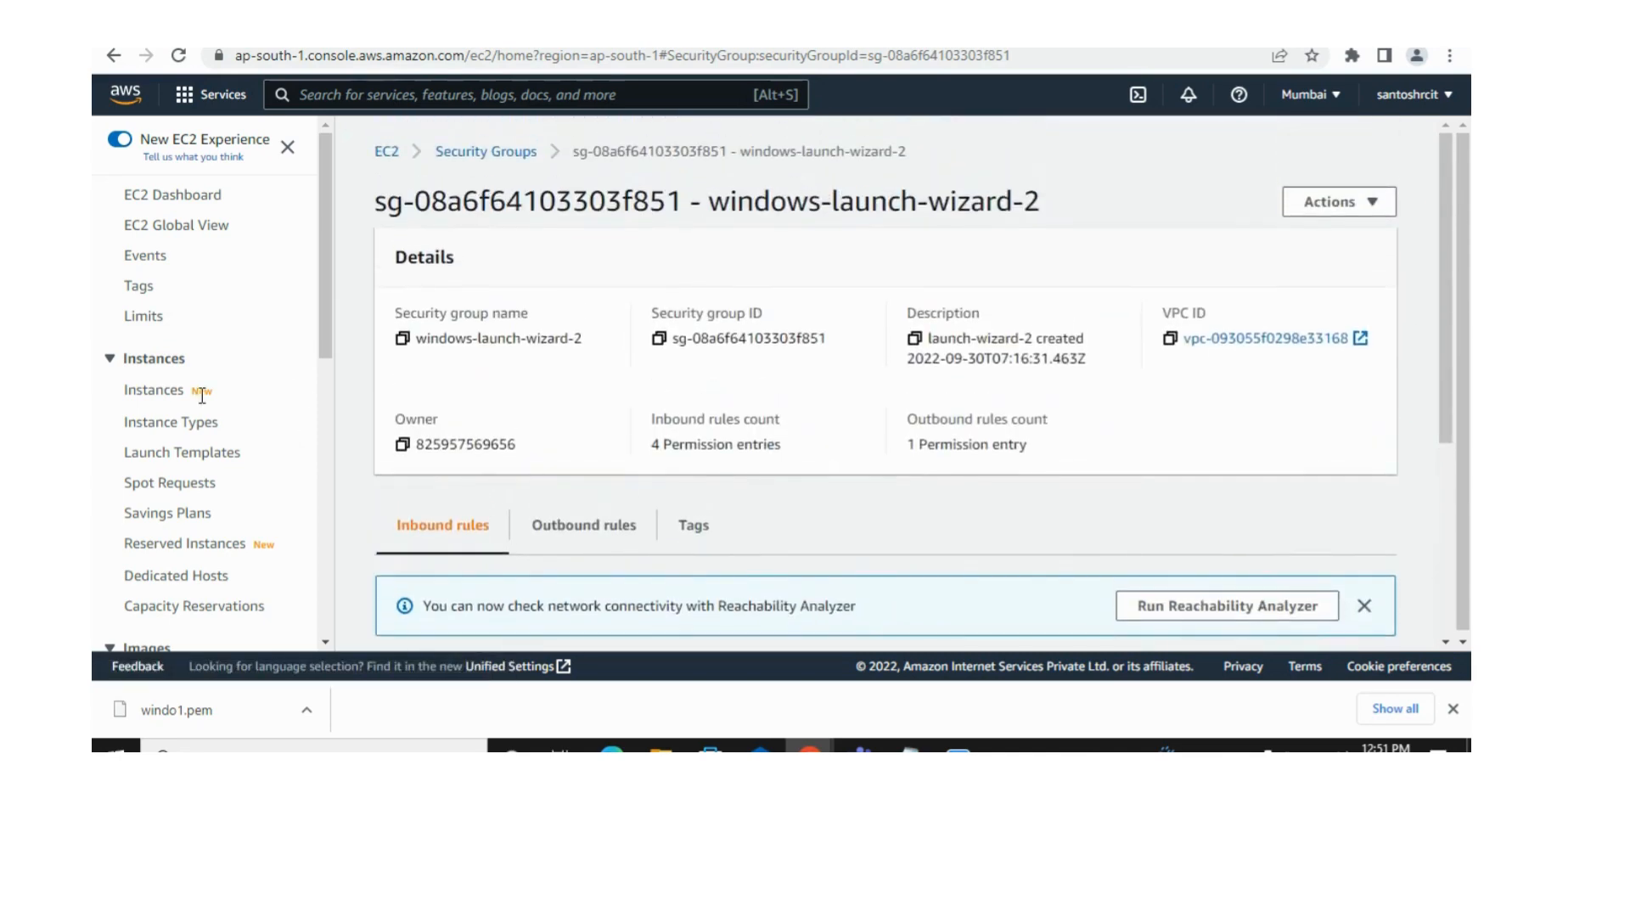
Step: Return to the instance list and keep refreshing it until the status checks of Windows1 are complete
left_click(164, 391)
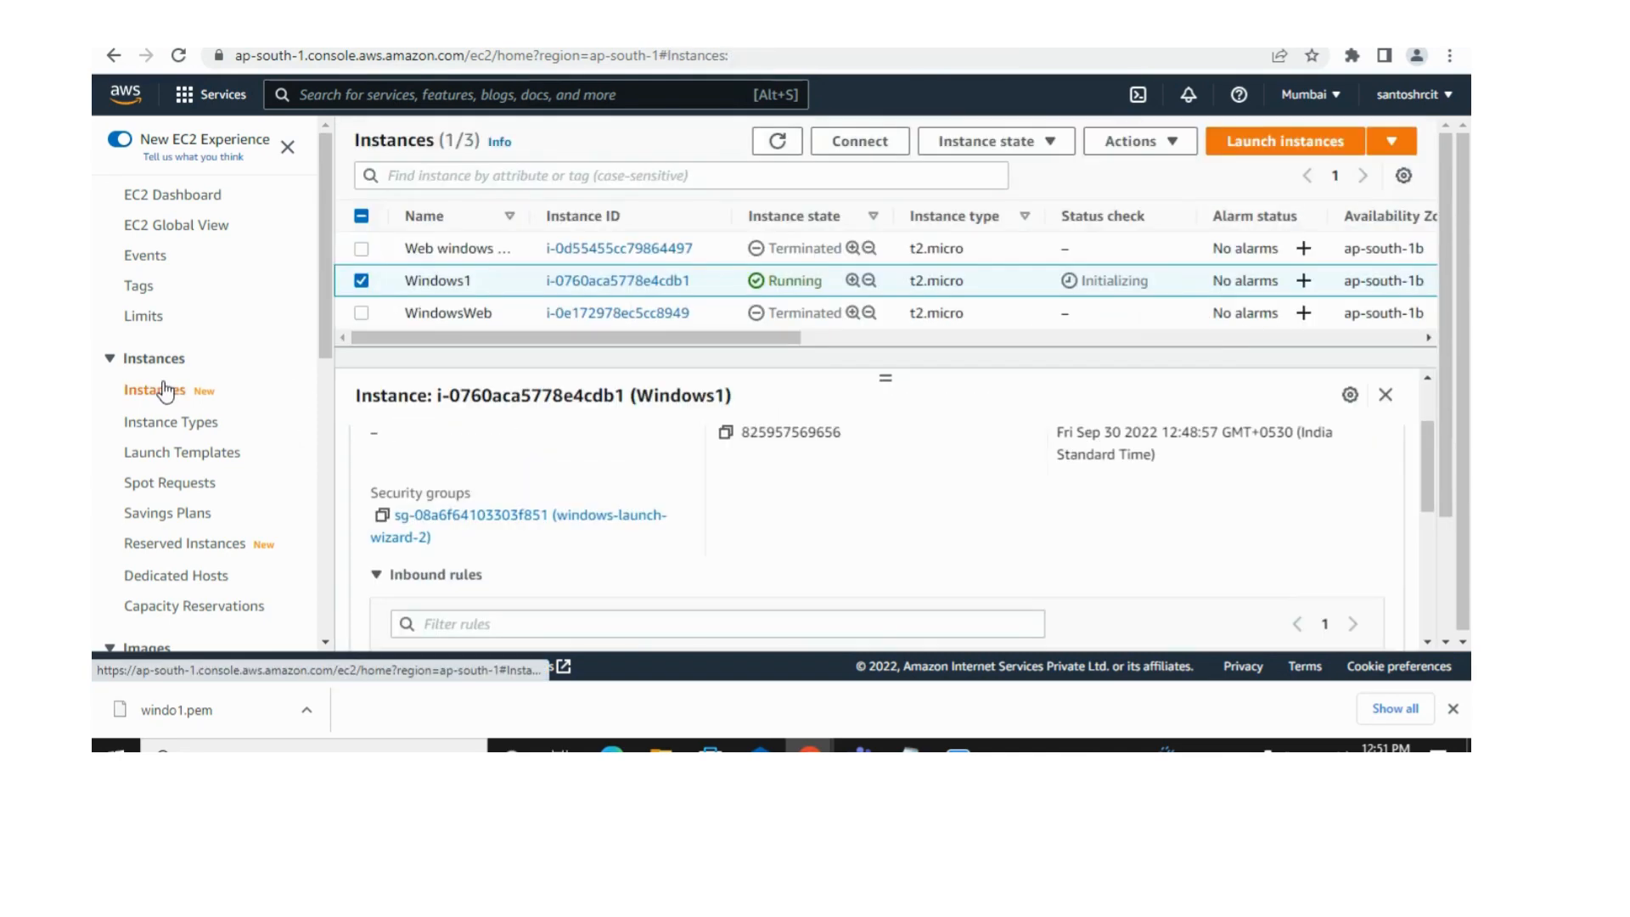
left_click(778, 146)
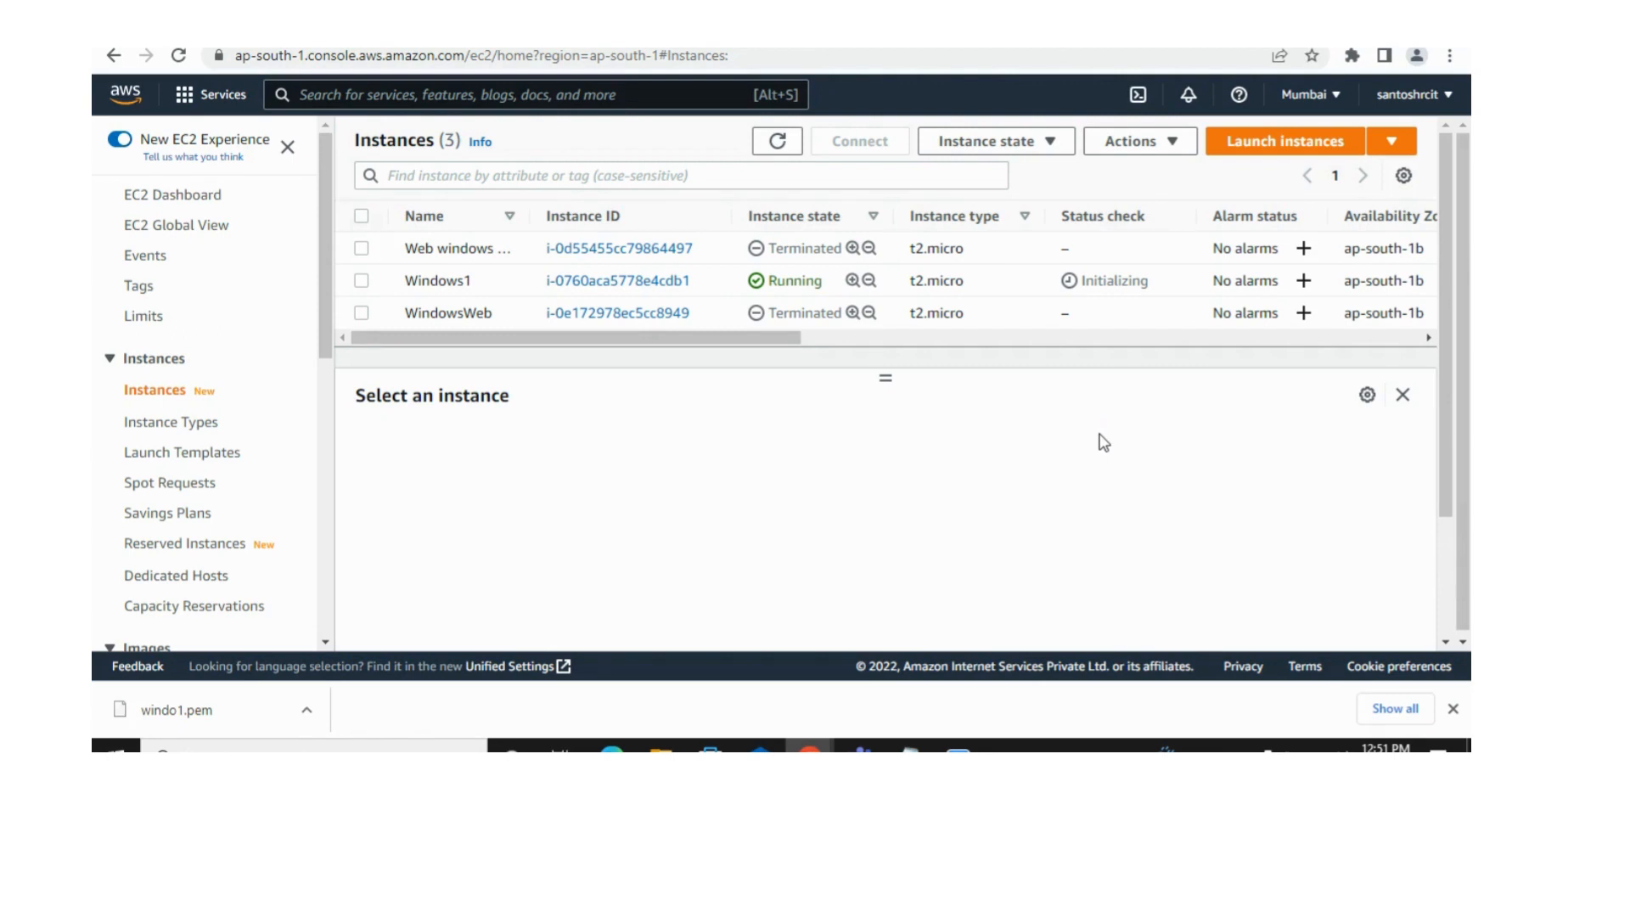
left_click(360, 280)
left_click(784, 146)
left_click(782, 145)
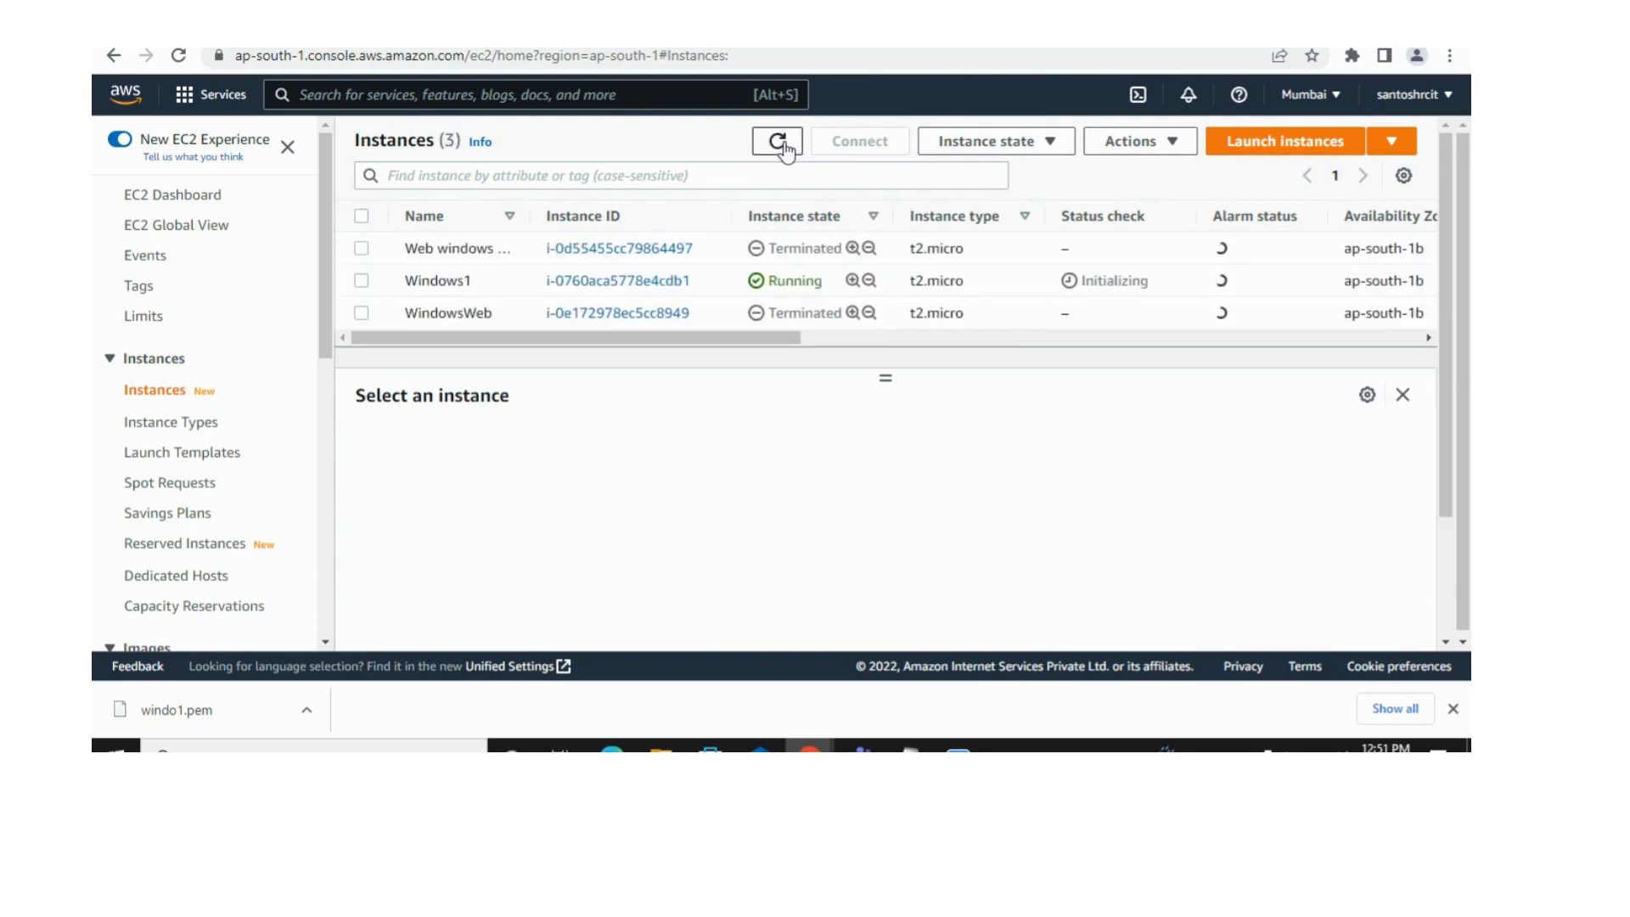
left_click(783, 145)
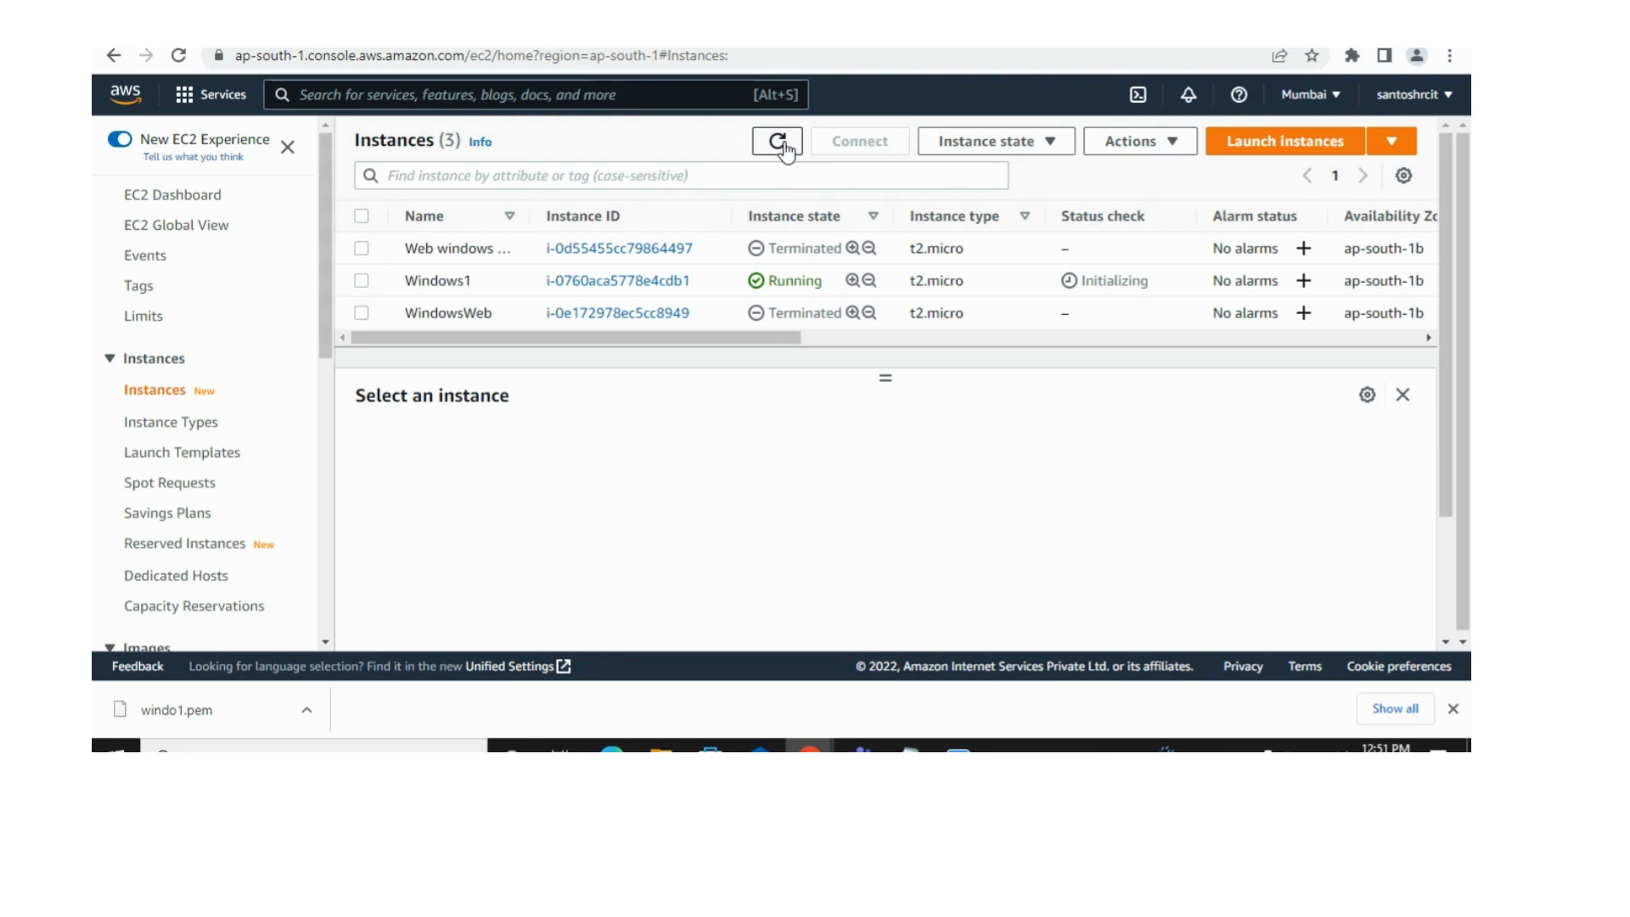
left_click(784, 146)
left_click(785, 146)
left_click(784, 146)
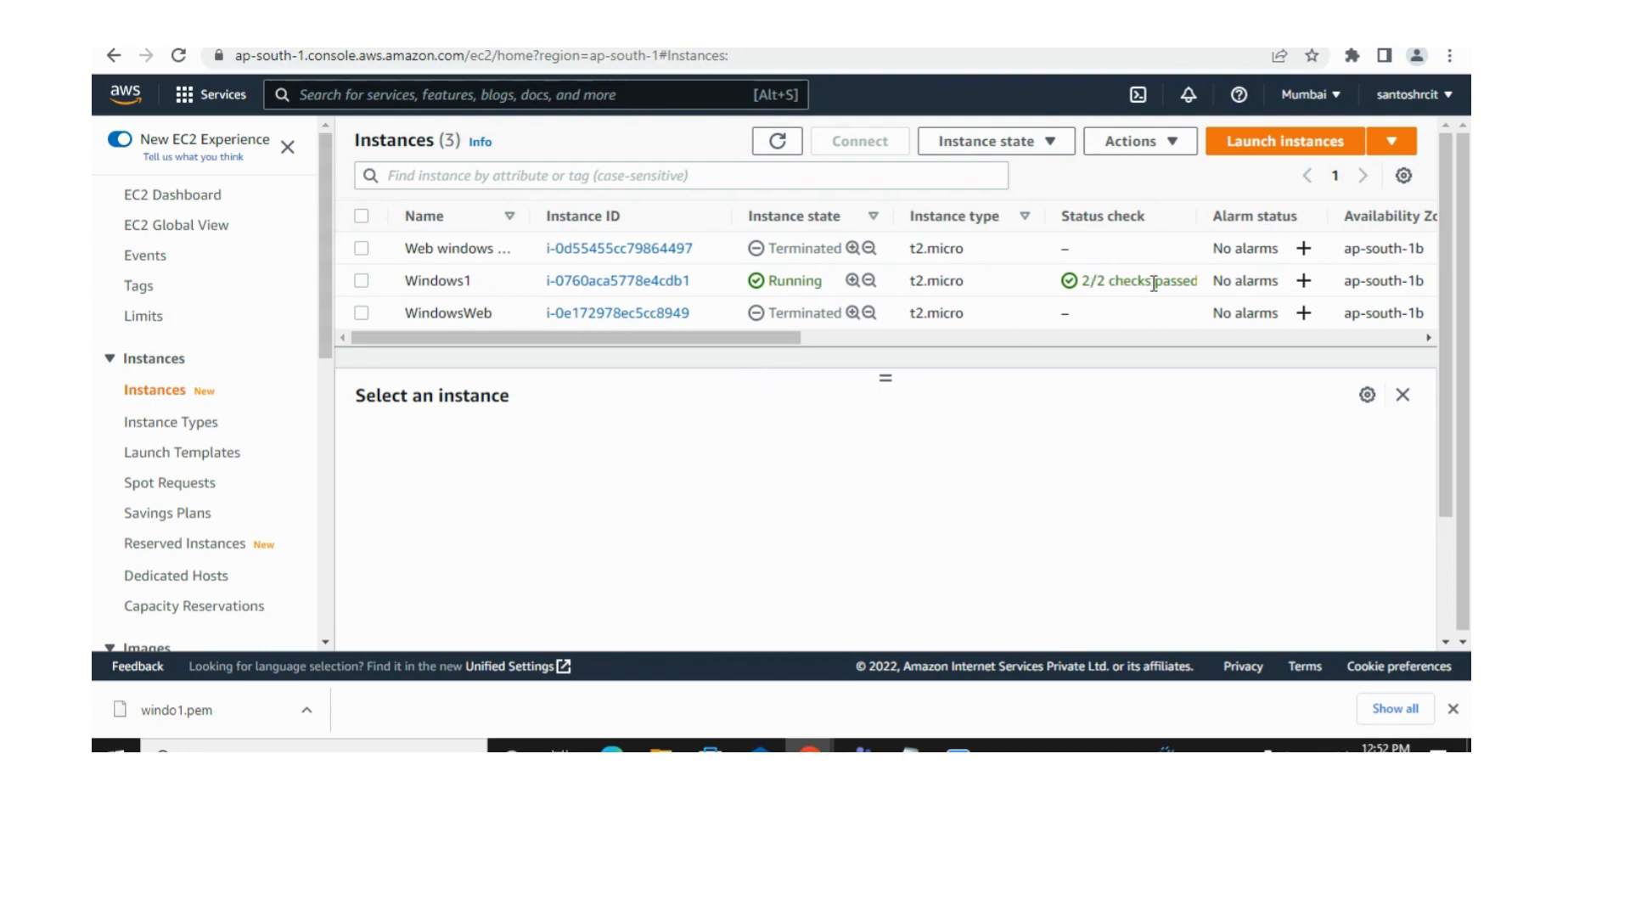
Step: Open the connection options for Windows1, choose the RDP client and download the remote desktop file
left_click(363, 280)
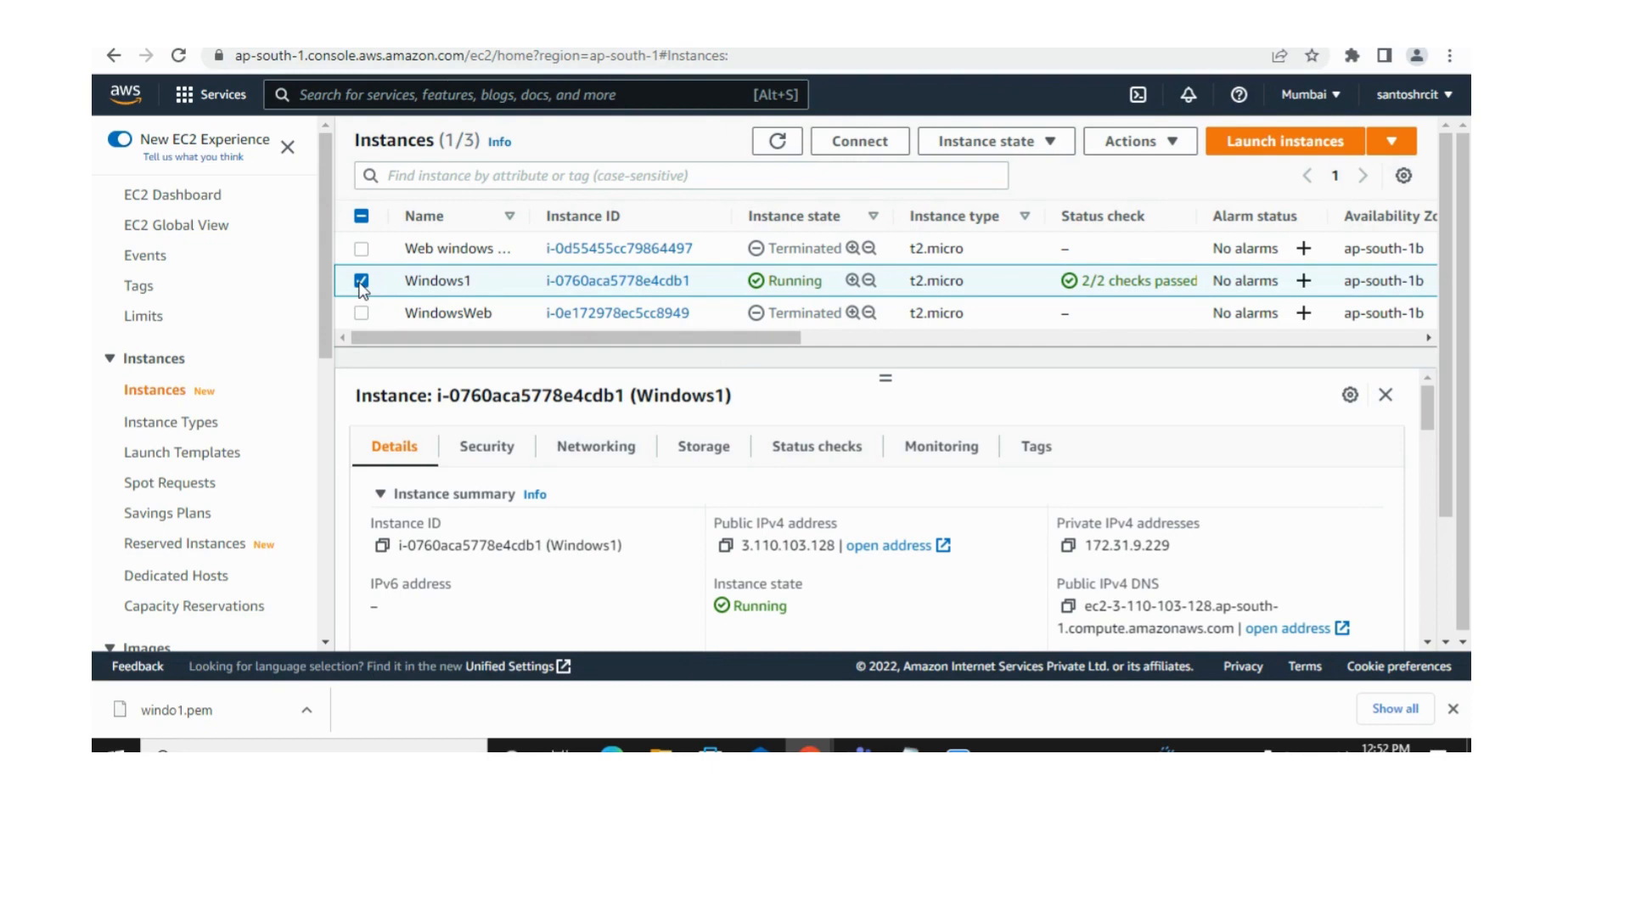
left_click(867, 152)
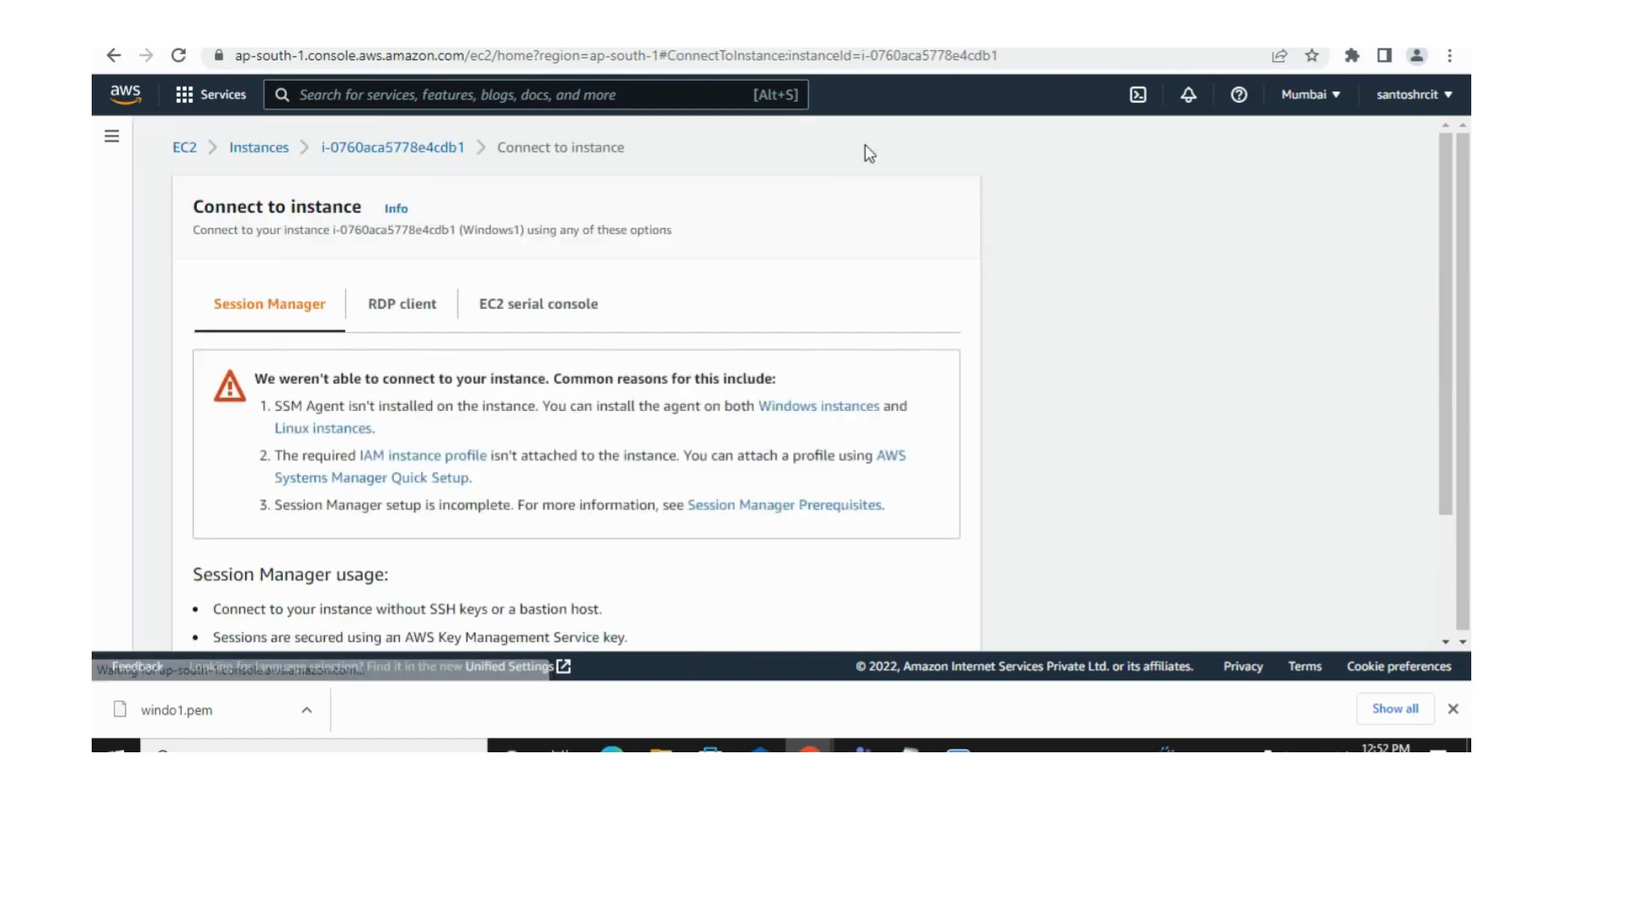
left_click(401, 314)
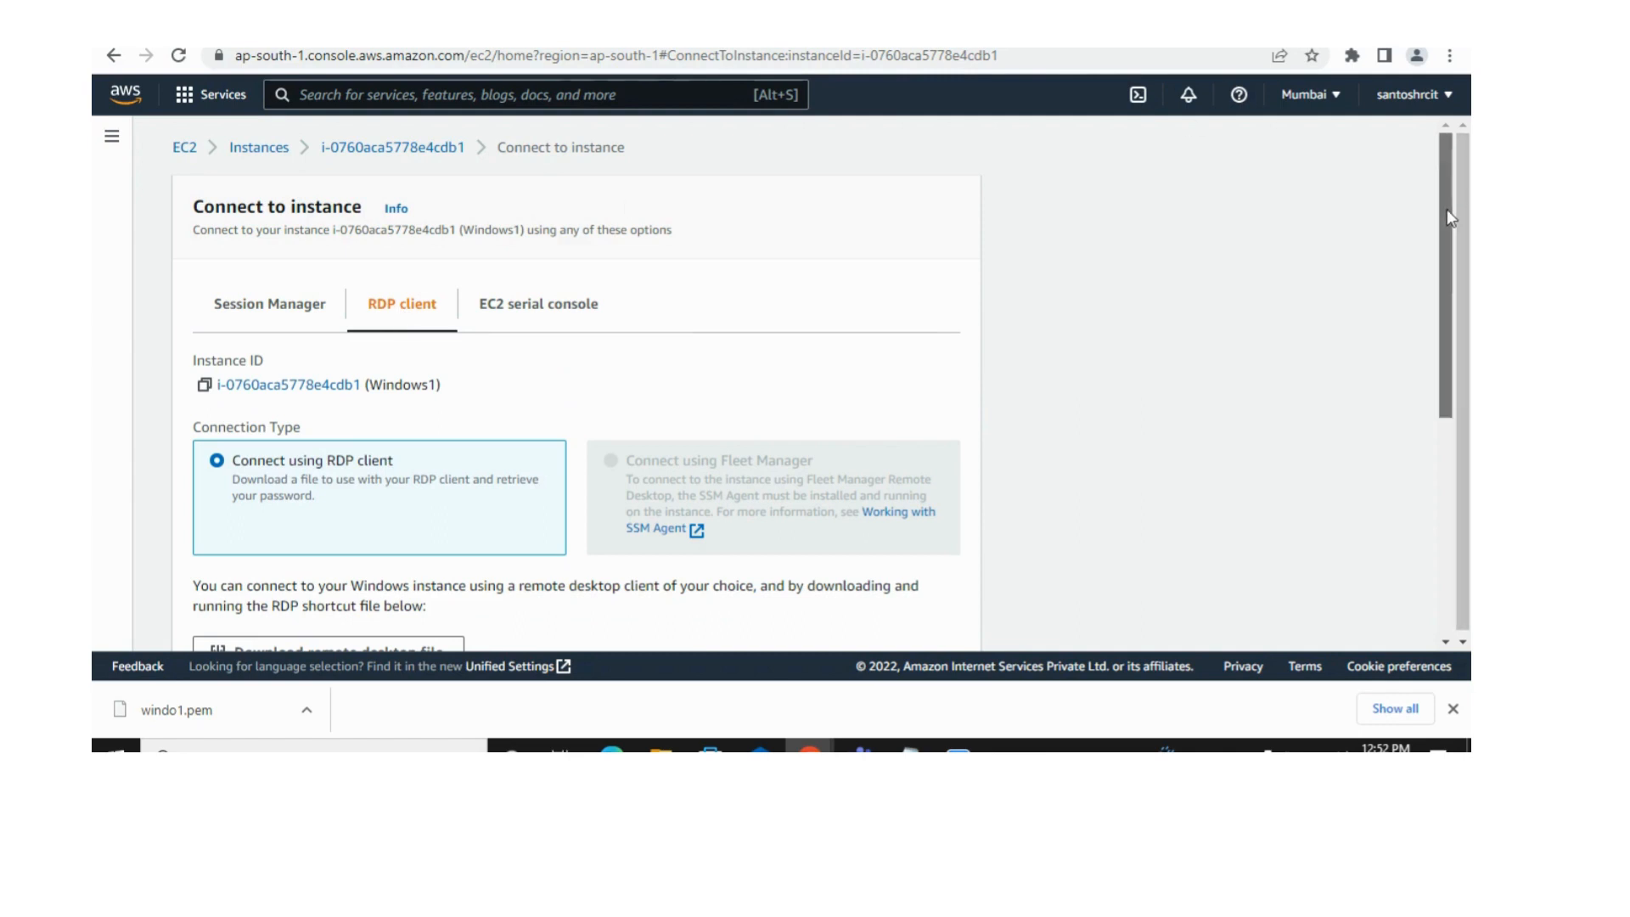
left_click_drag(1445, 224, 1446, 385)
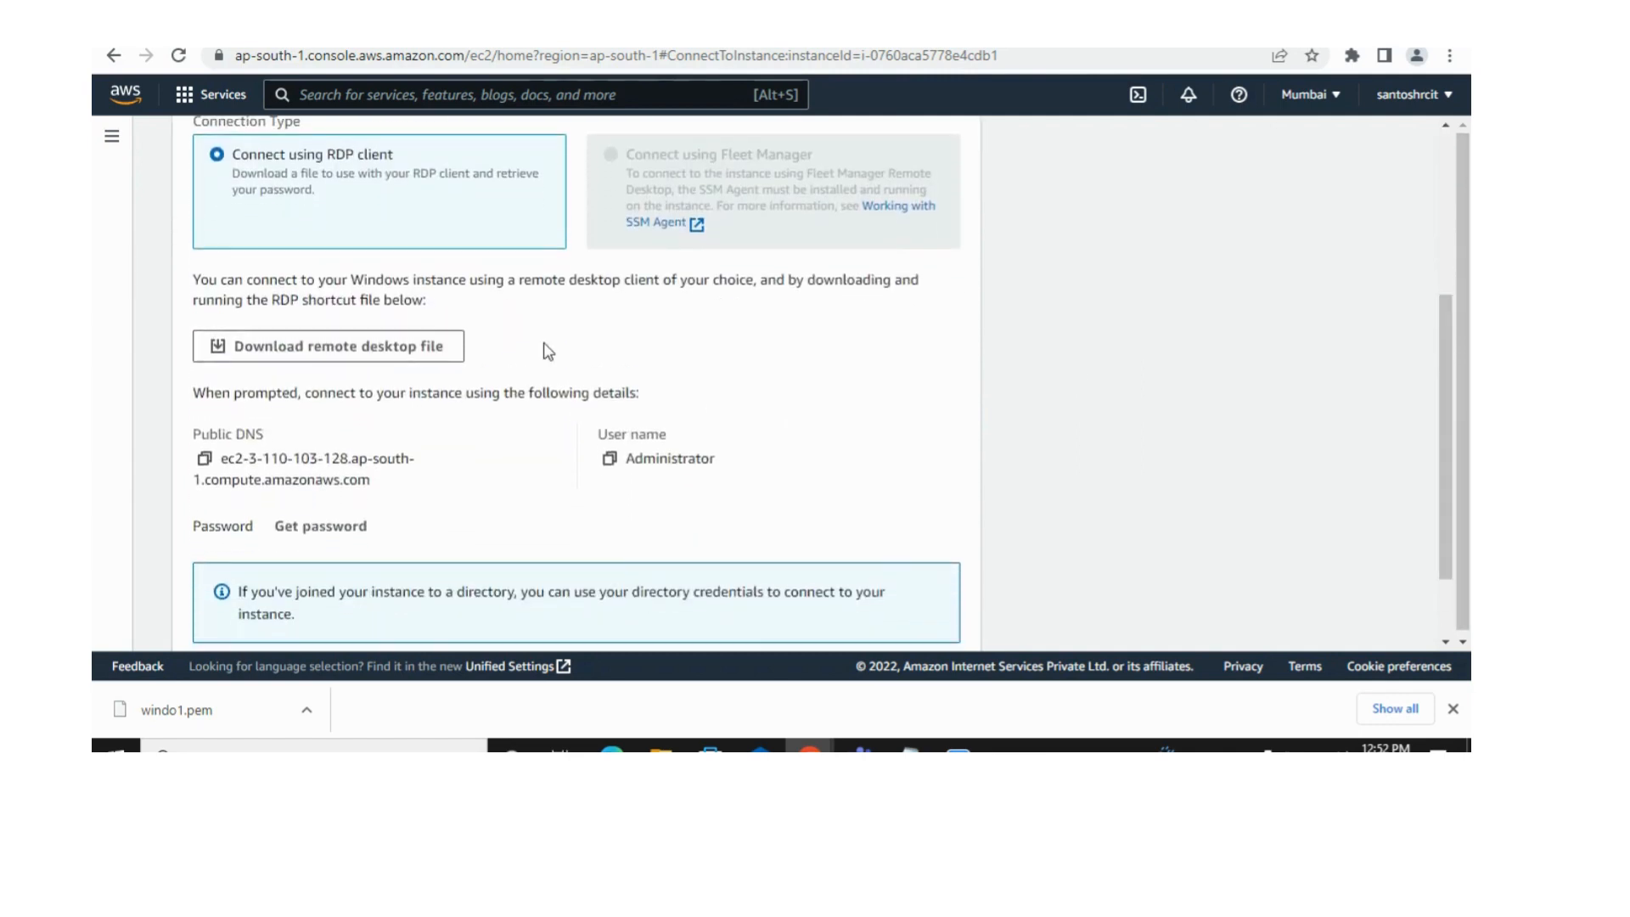
left_click(386, 357)
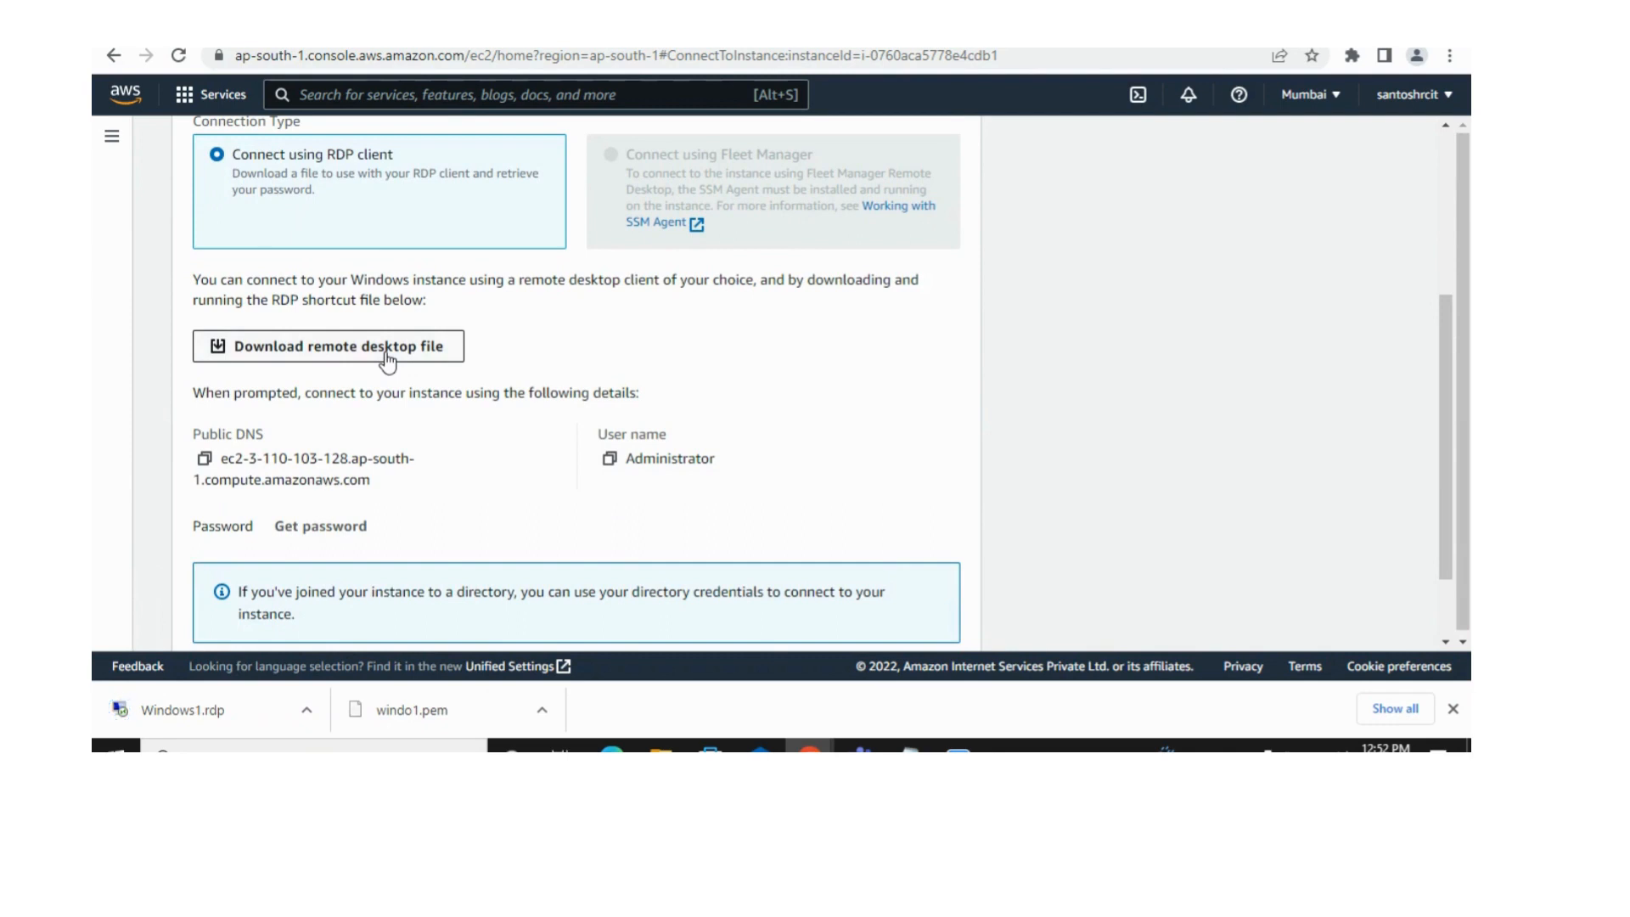
Step: Decrypt the Windows administrator password of the instance using the windo1.pem key pair file from Downloads
left_click(338, 526)
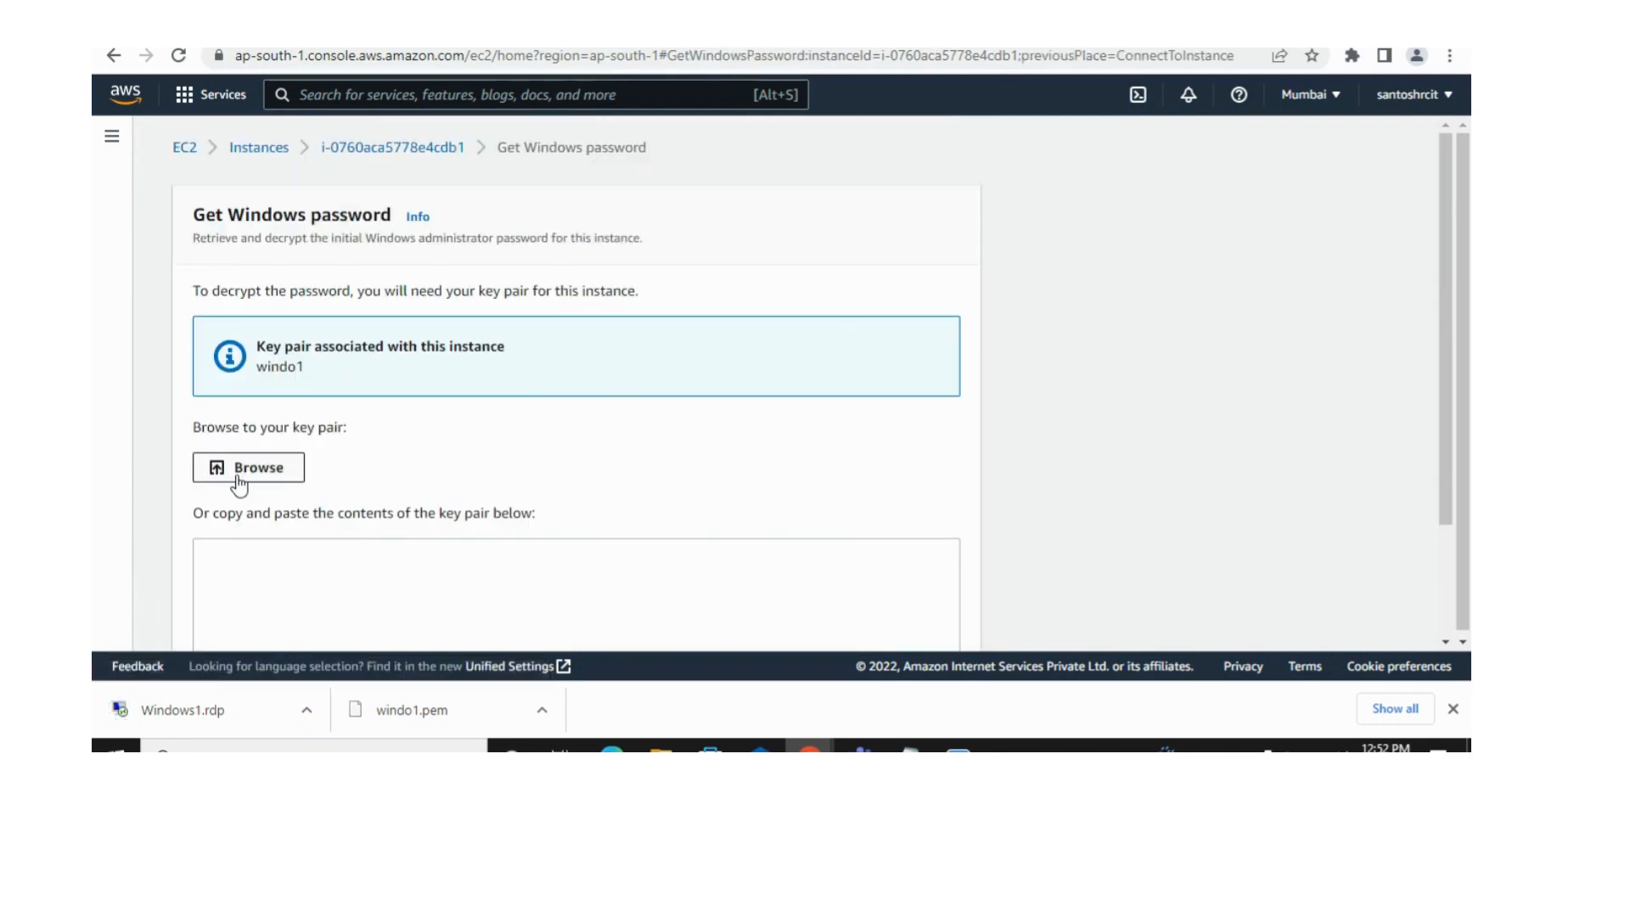
left_click(238, 468)
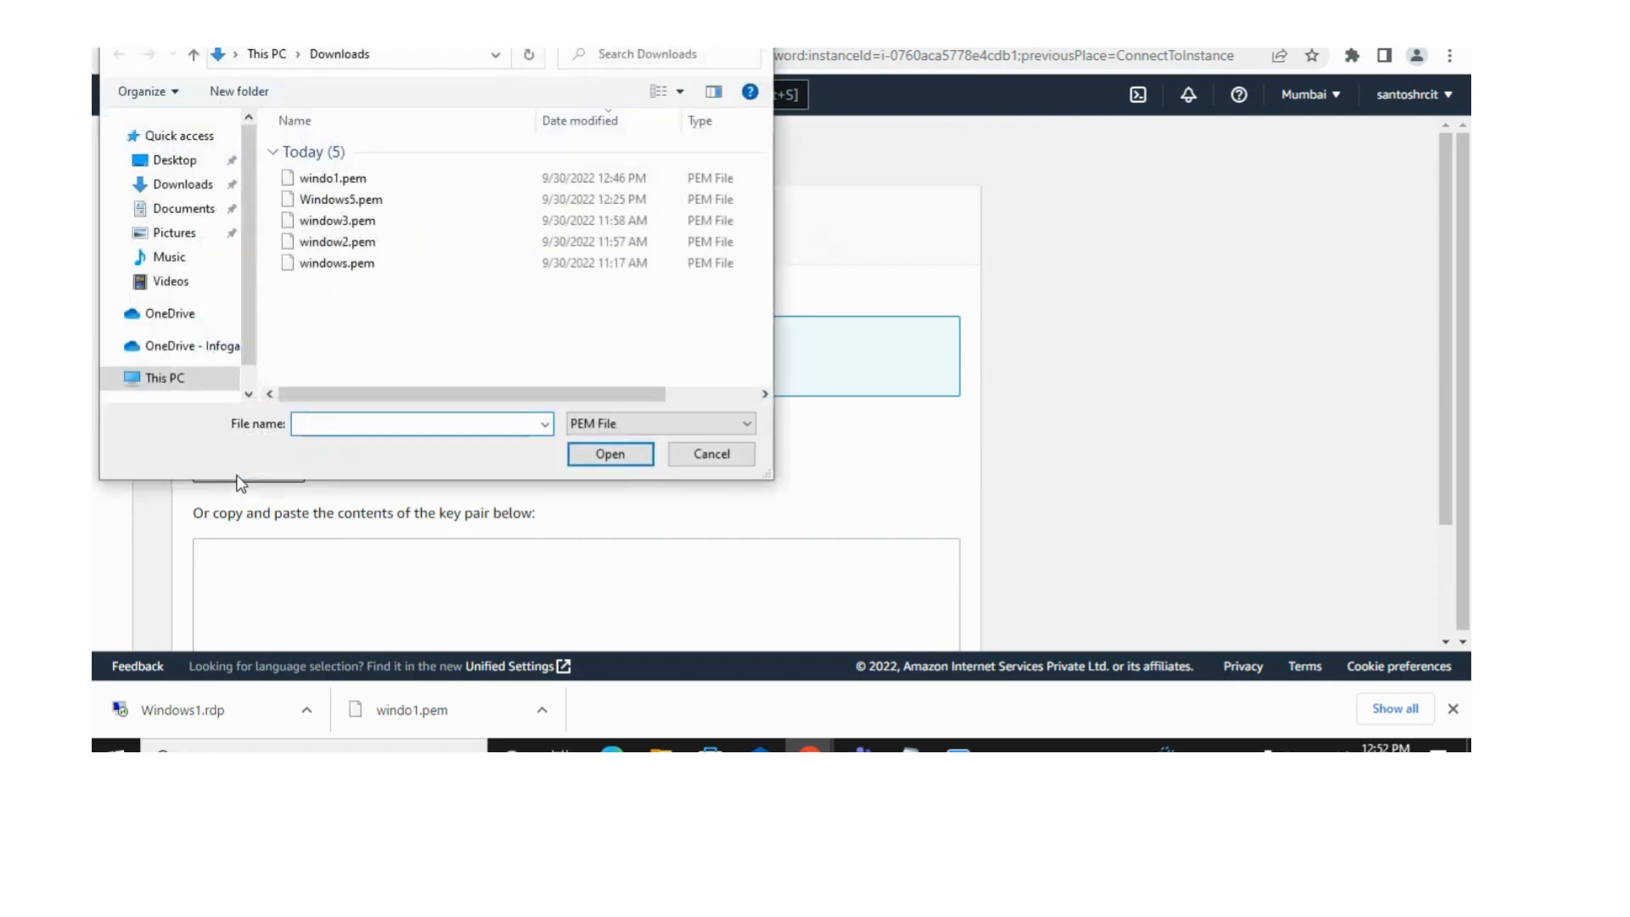
double_click(376, 180)
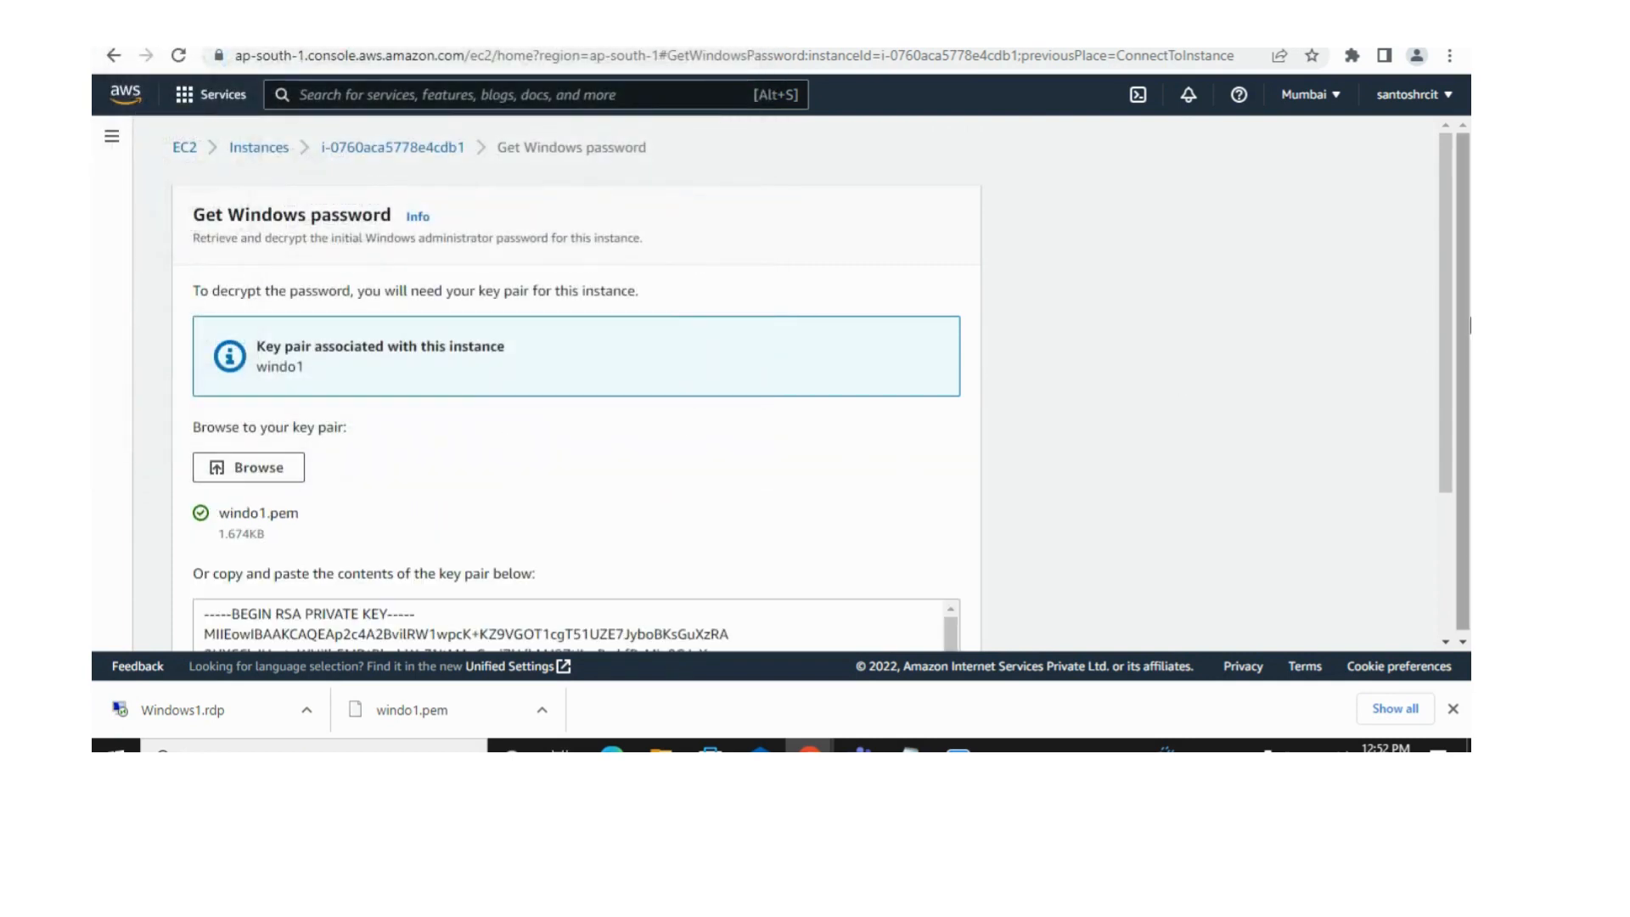
left_click_drag(1447, 357, 1433, 546)
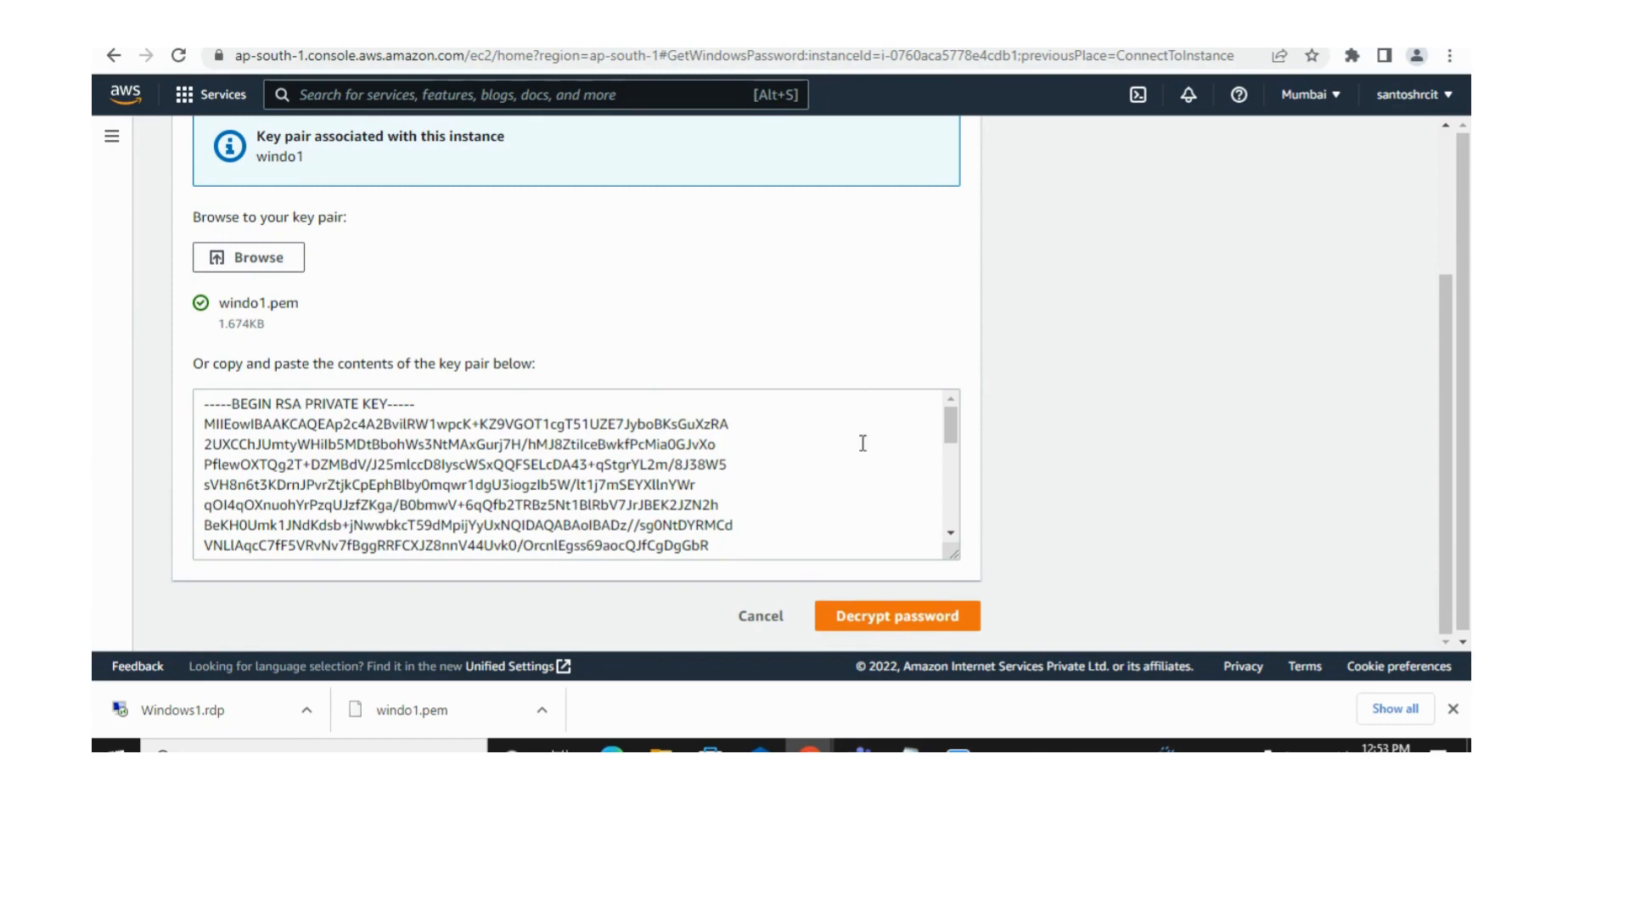
left_click(874, 619)
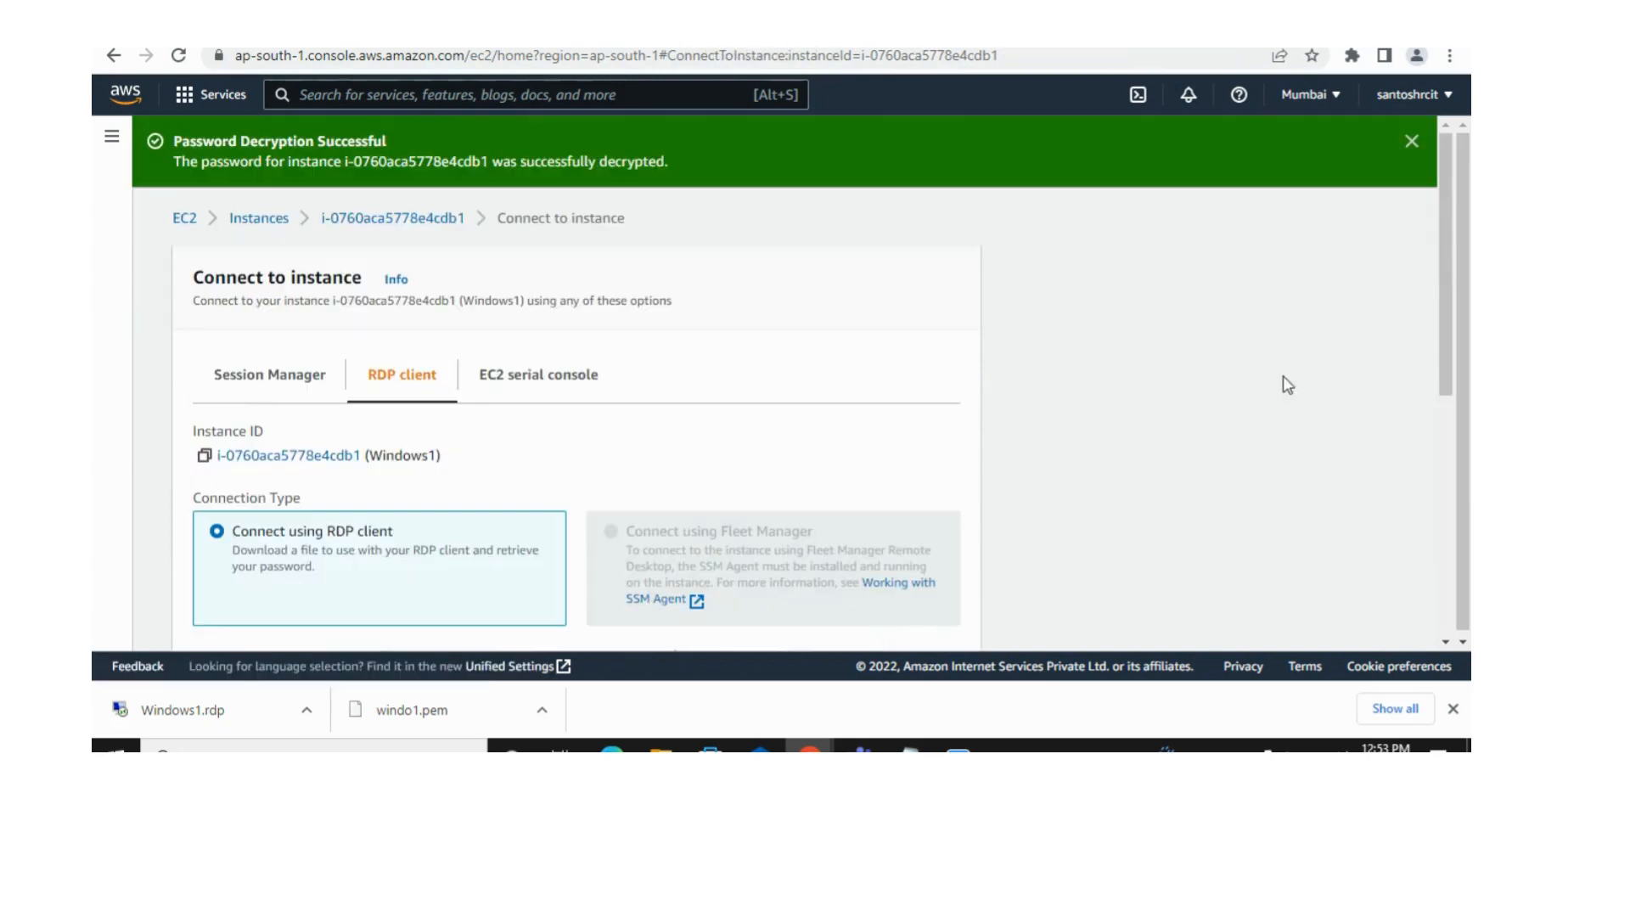
Step: Copy the decrypted administrator password into an untitled Notepad document and minimize Notepad
left_click_drag(1439, 357, 1431, 605)
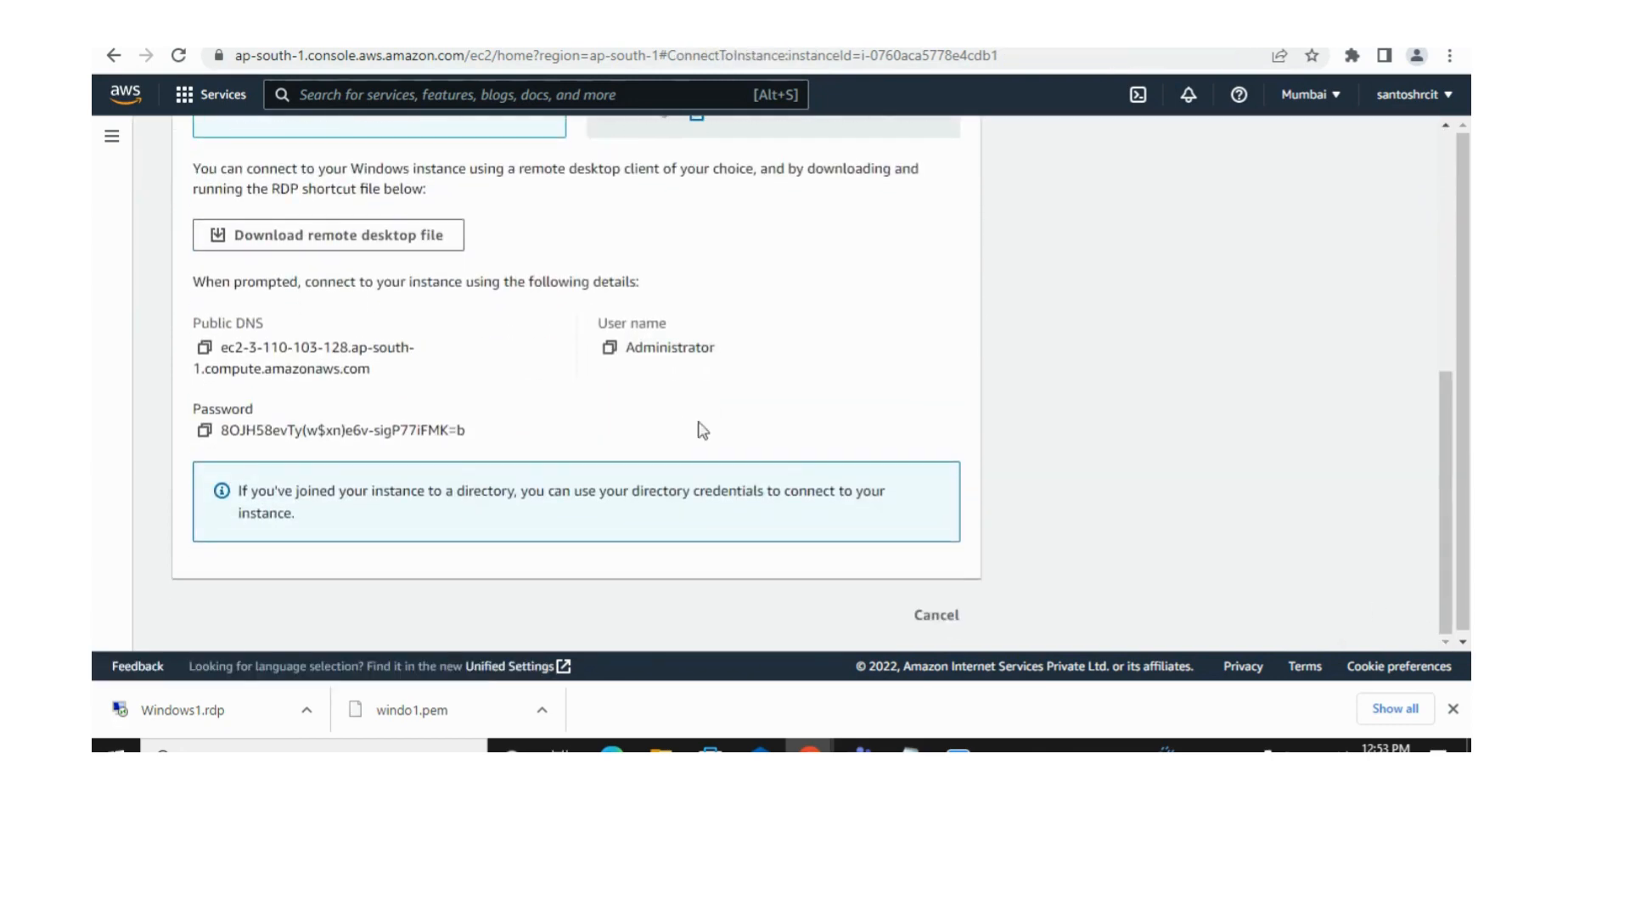
left_click_drag(222, 429, 467, 432)
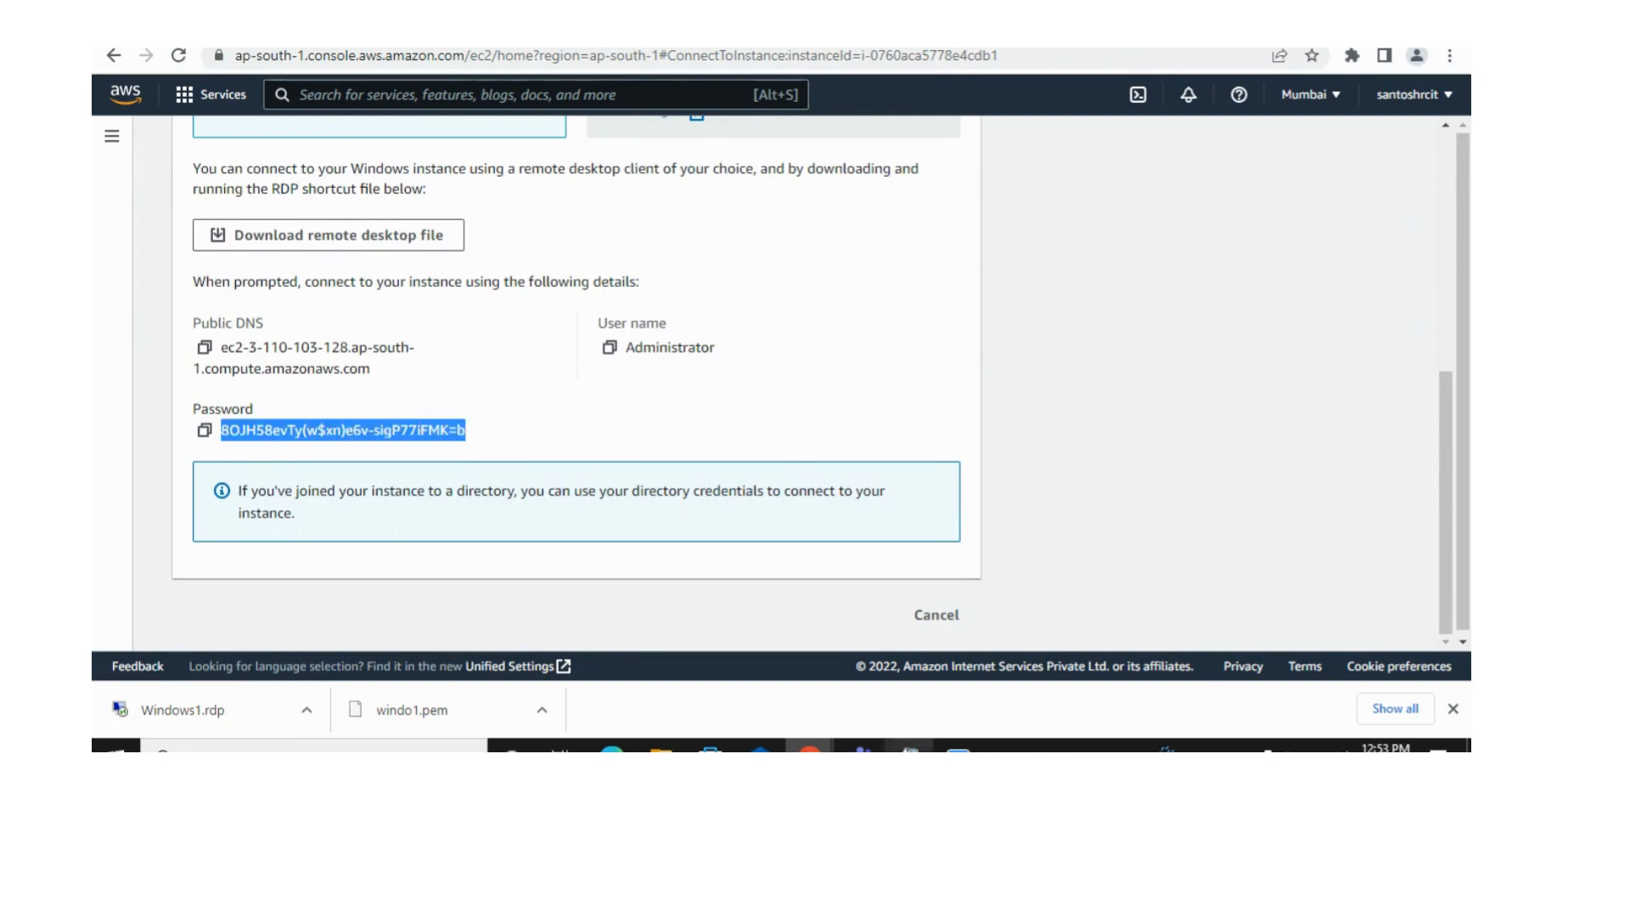
left_click(908, 747)
key("ctrl+v")
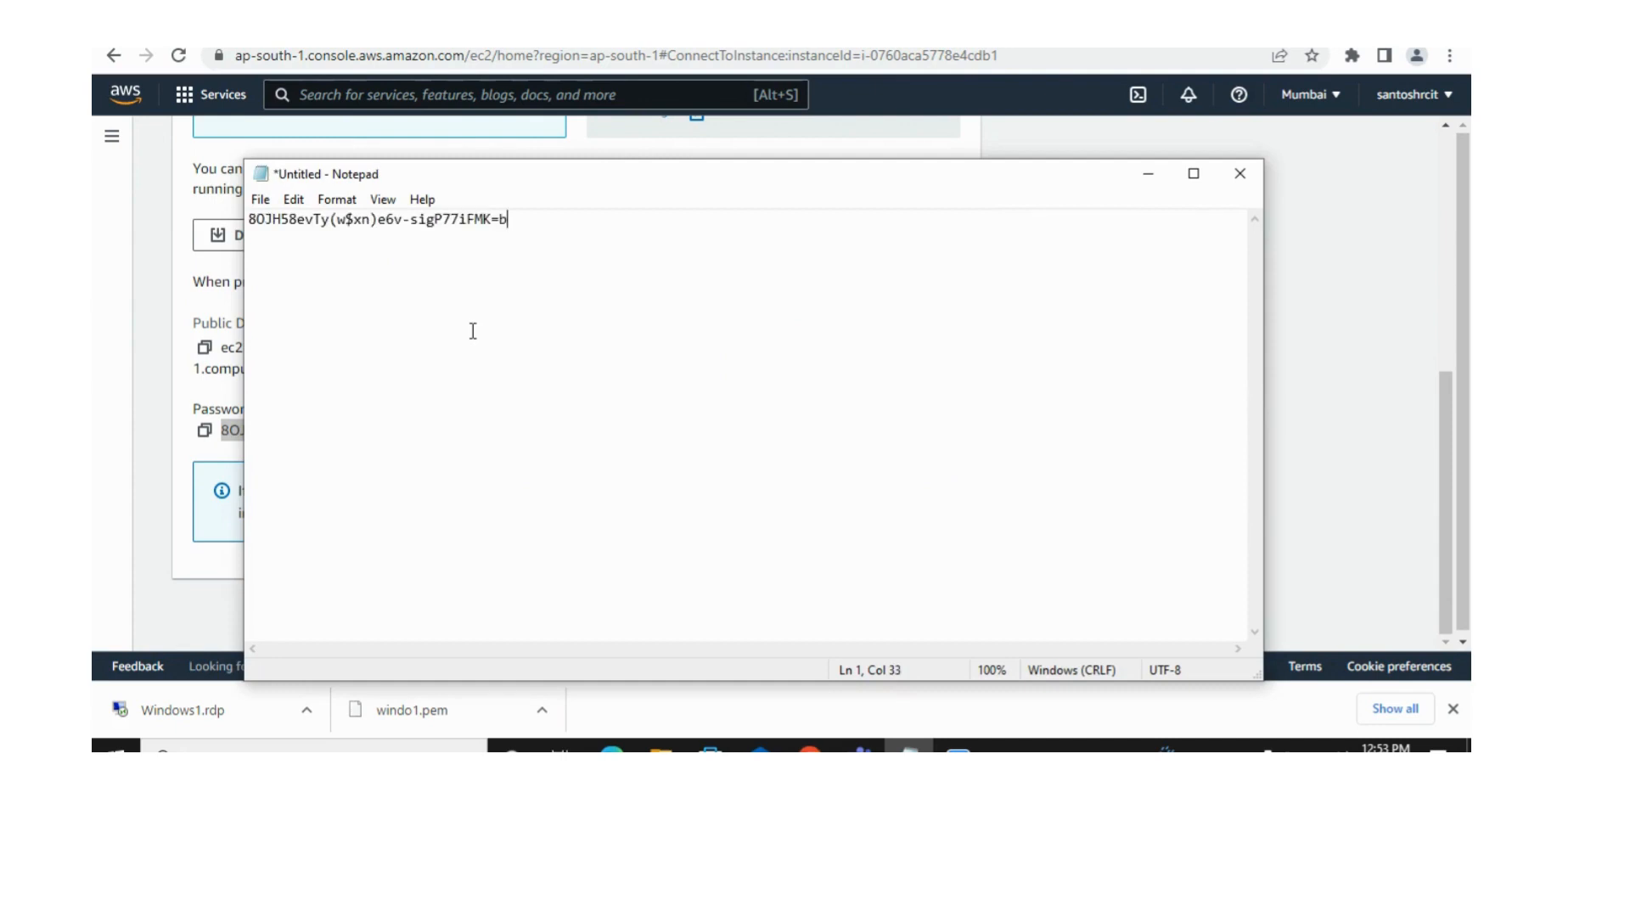
left_click(1148, 174)
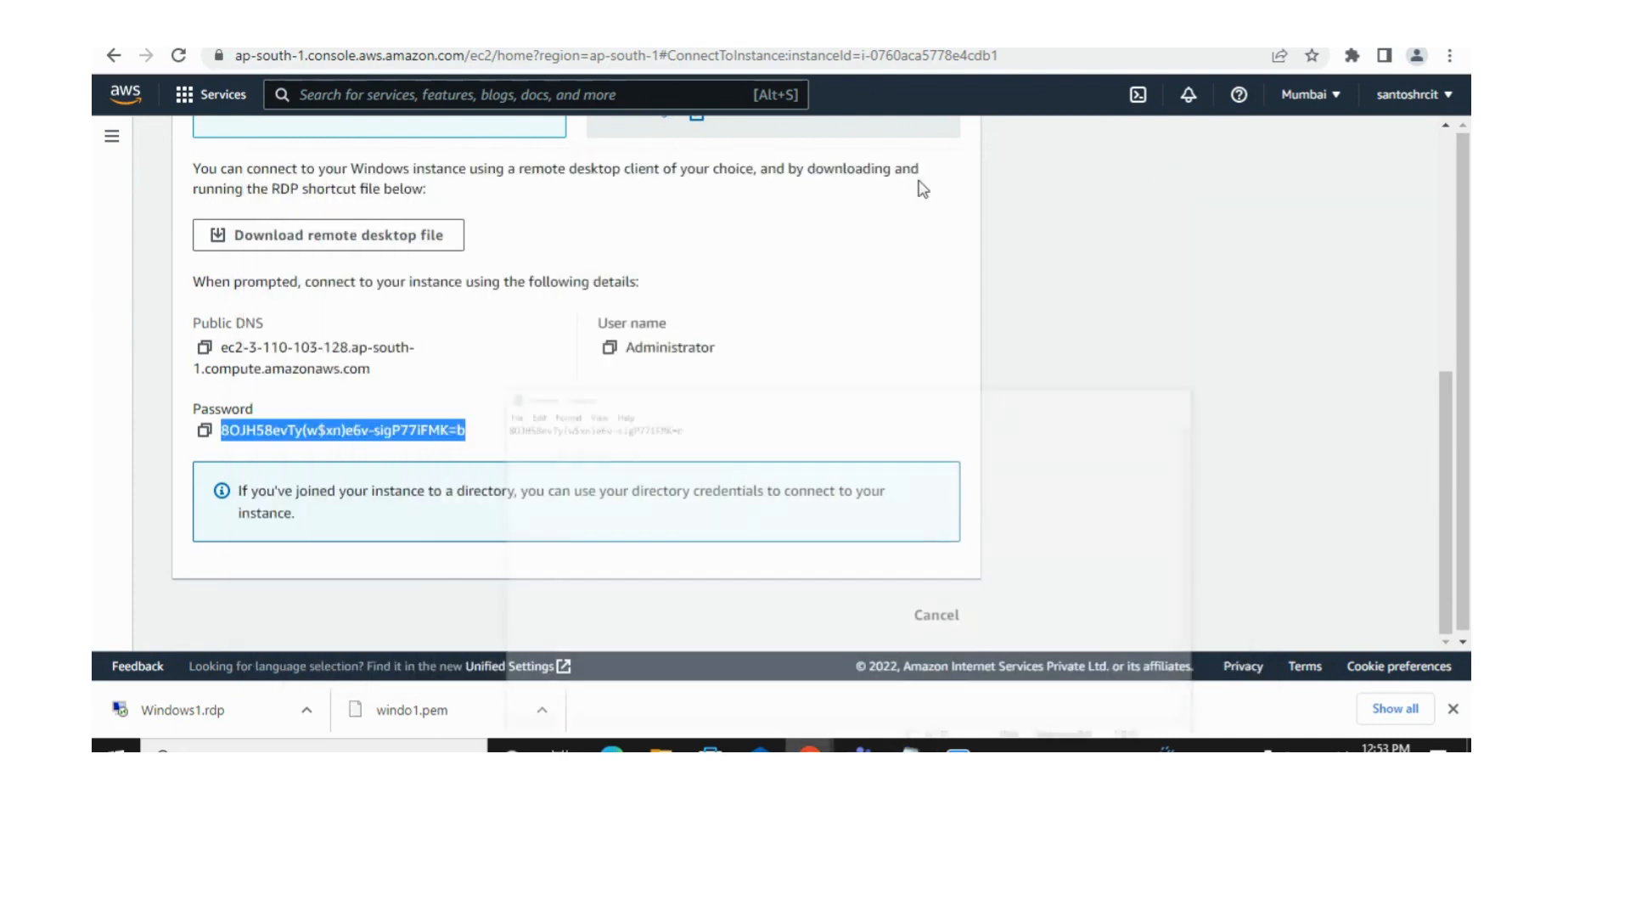
Step: Open the downloaded Windows1.rdp file and connect to the remote computer despite the unknown publisher
left_click(311, 717)
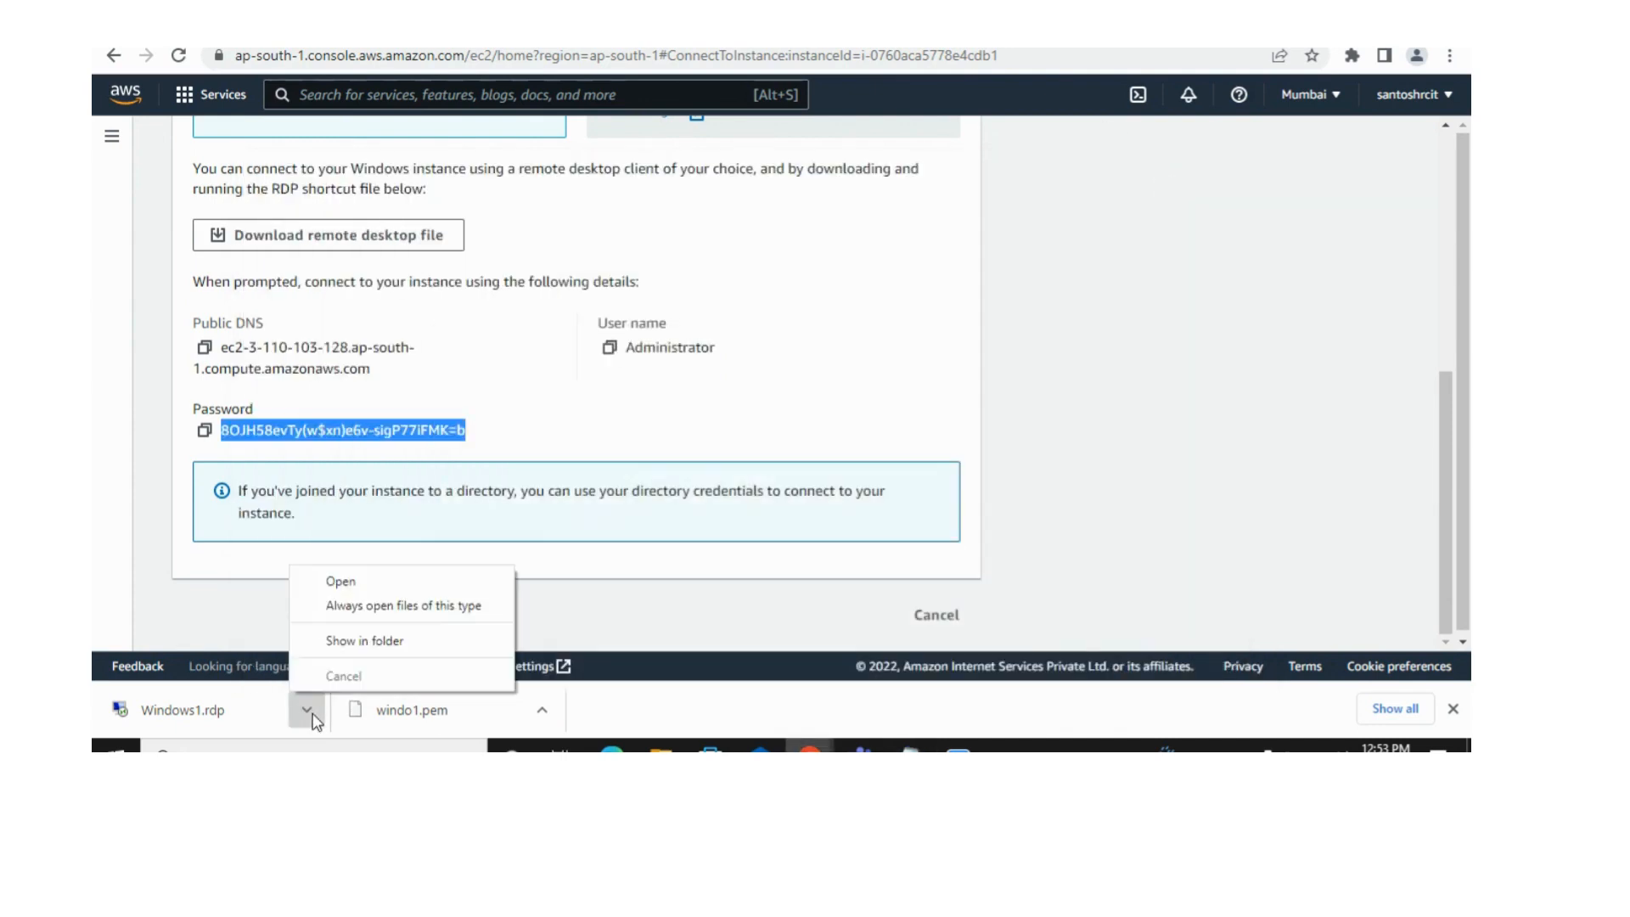
left_click(374, 575)
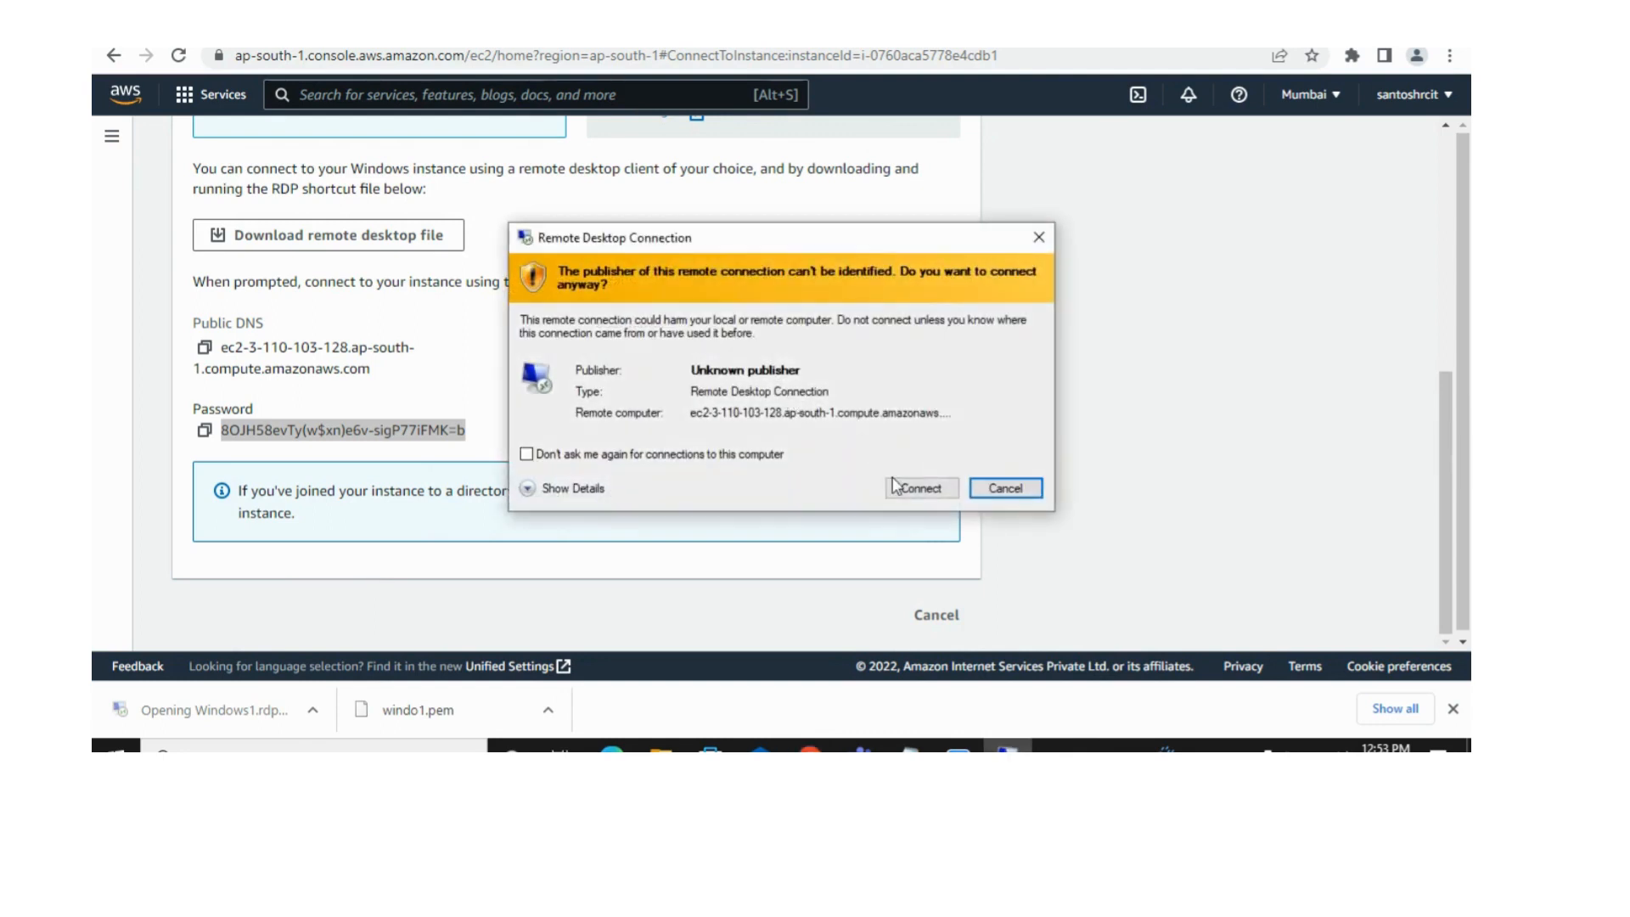
left_click(898, 482)
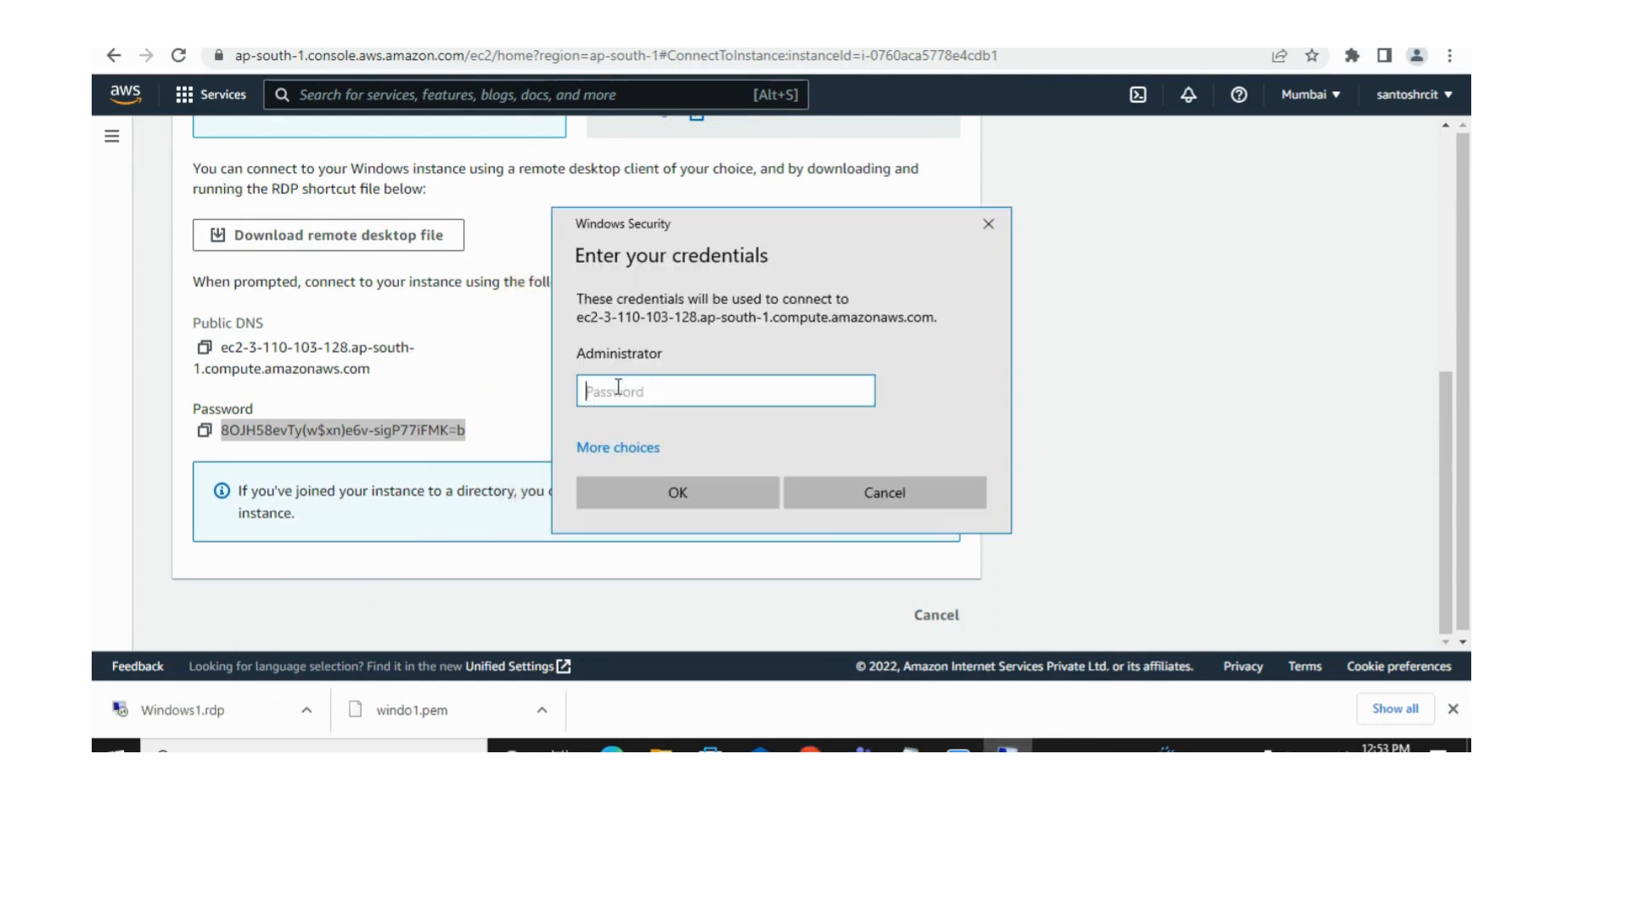
Step: Sign in with the Administrator password, accept the untrusted certificate and dismiss the network discovery prompt on the remote desktop
key("ctrl+v")
left_click(680, 505)
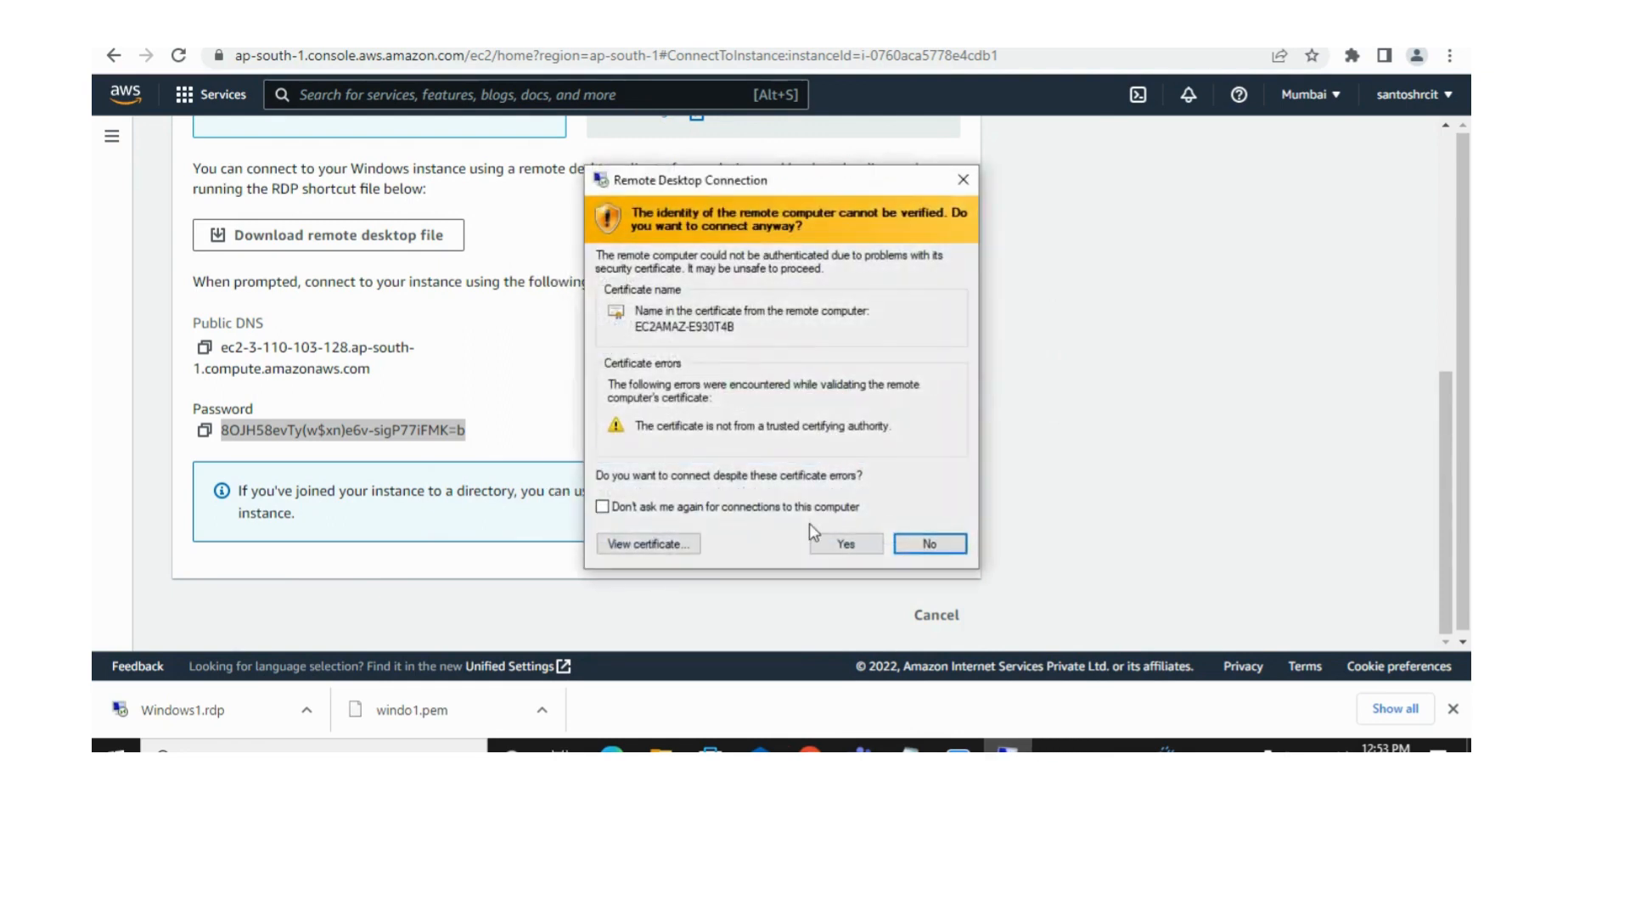
left_click(845, 545)
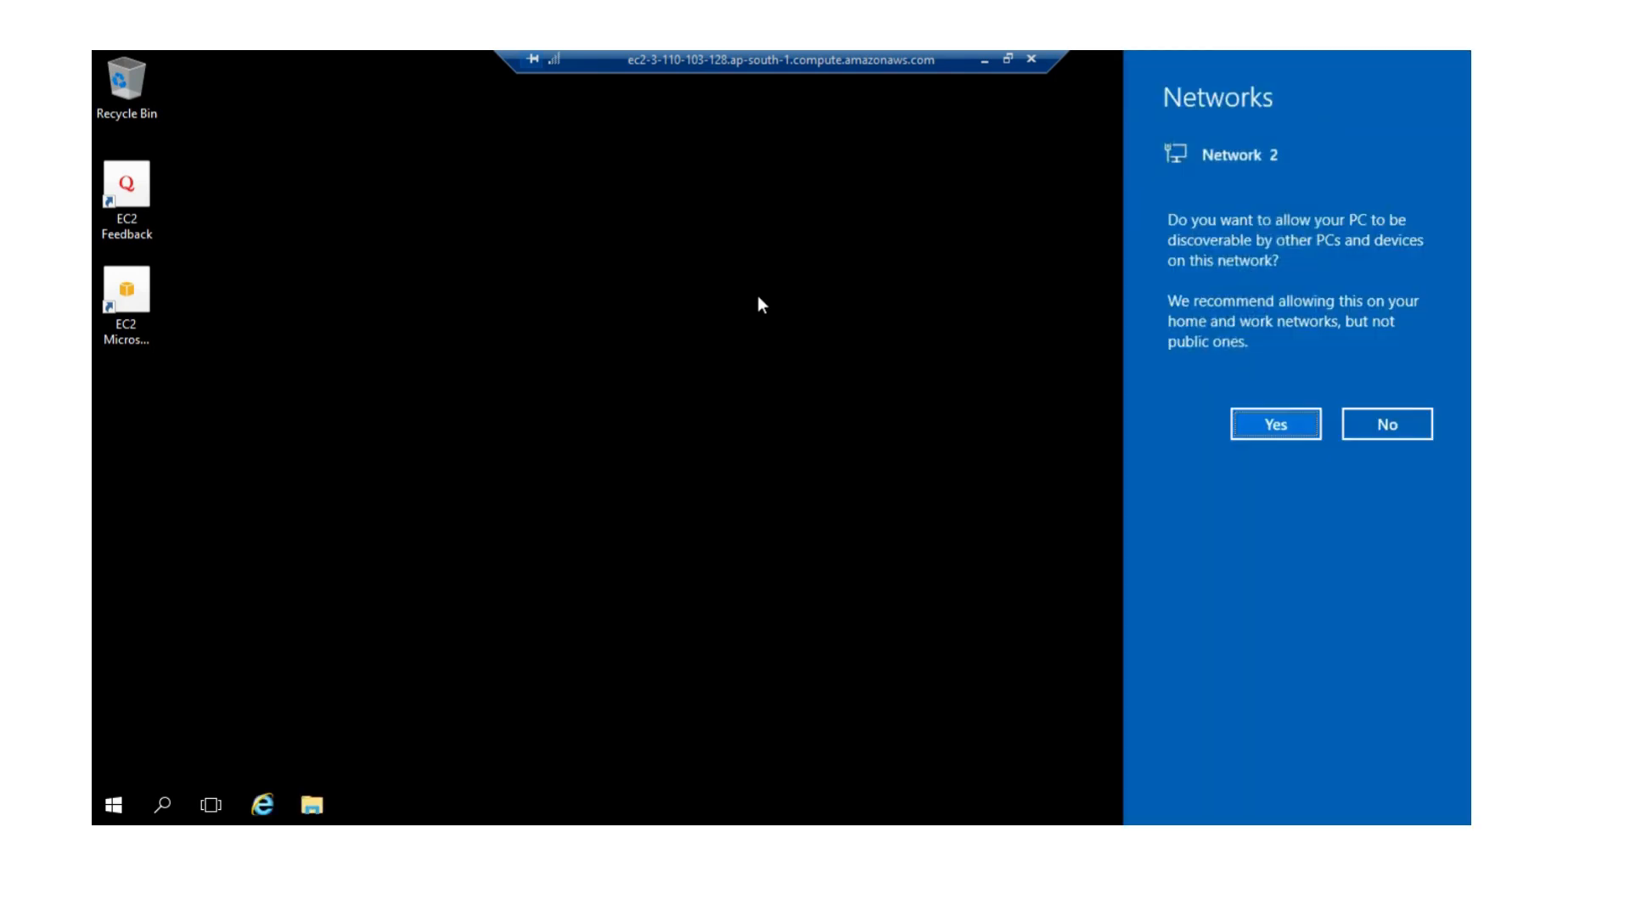
left_click(861, 391)
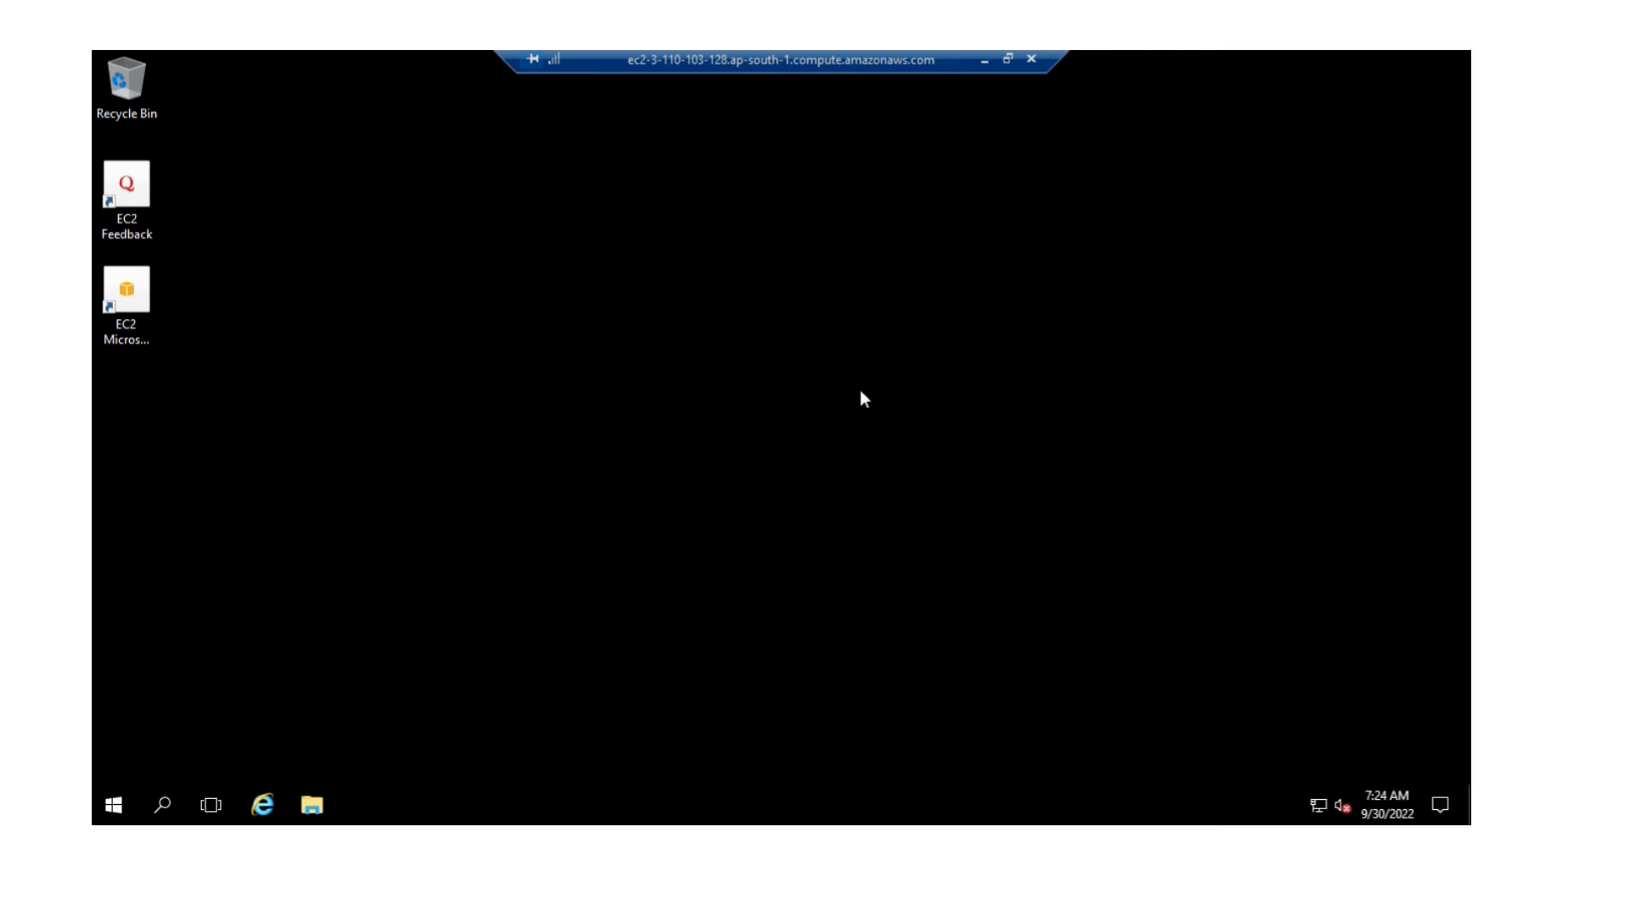